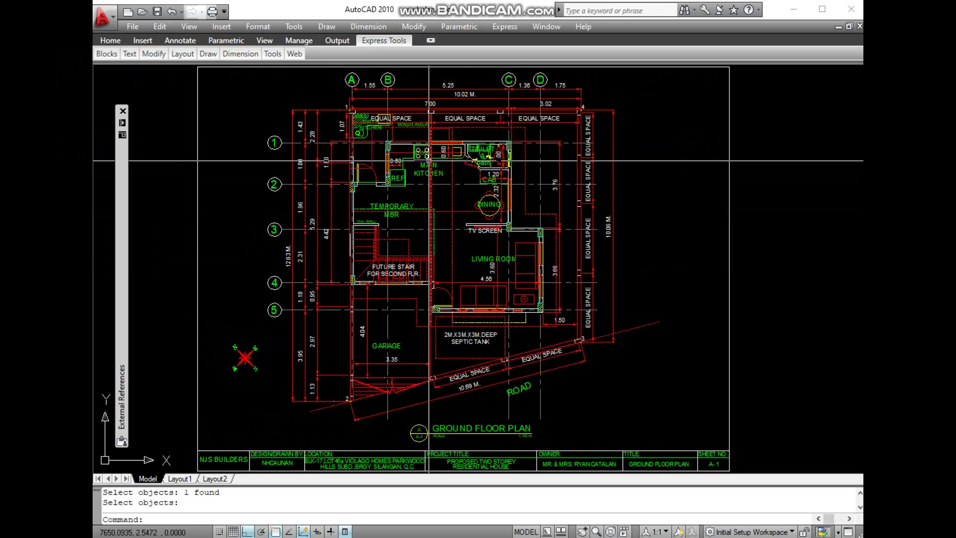
# Step: Zoom and pan onto the main kitchen's REF, STOVE and west wall window
pyautogui.scroll(3, 429, 160)
pyautogui.scroll(3, 428, 159)
pyautogui.scroll(2, 426, 159)
pyautogui.moveTo(491, 224); pyautogui.dragTo(638, 217, button='middle')
pyautogui.write('CO')
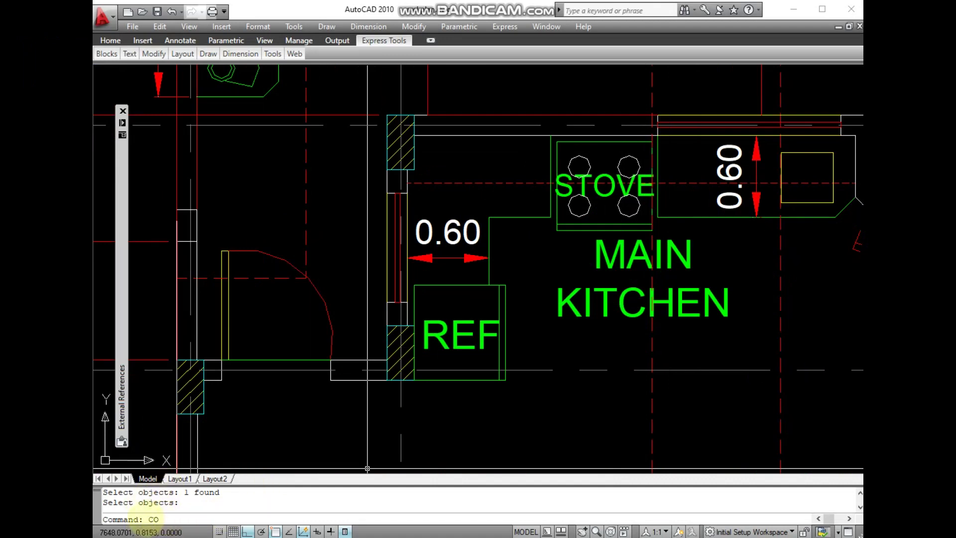
# Step: Copy the STOVE label to a spot left of the kitchen's west wall
pyautogui.press('Return')
pyautogui.click(602, 172)
pyautogui.press('Return')
pyautogui.click(604, 187)
pyautogui.click(291, 195)
pyautogui.press('Return')
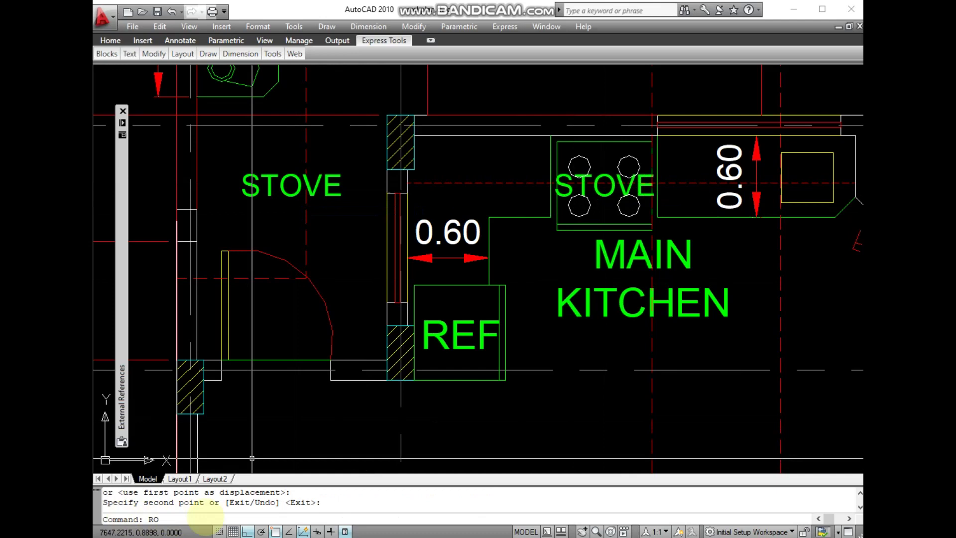
# Step: Rotate the copied STOVE label 90° so it reads vertically
pyautogui.press('Return')
pyautogui.click(275, 190)
pyautogui.press('Return')
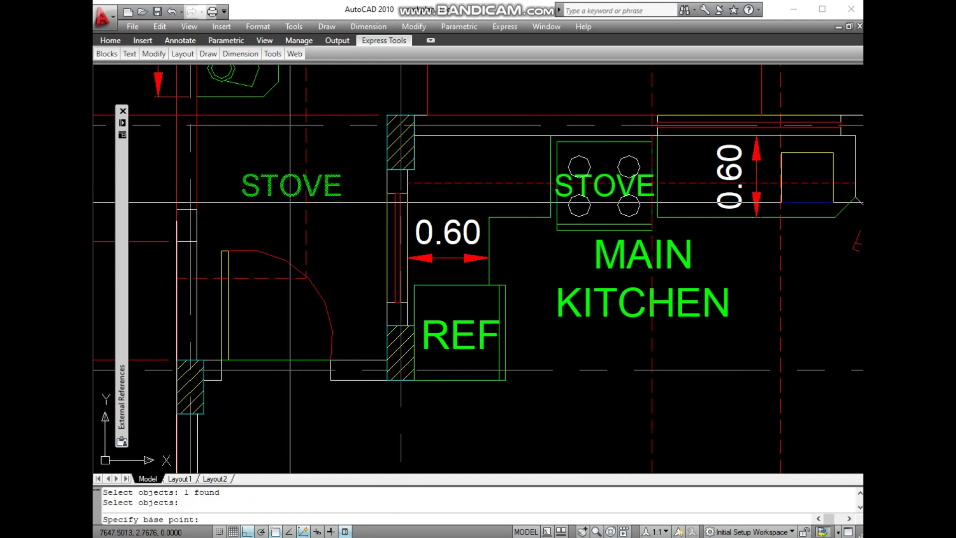
pyautogui.click(290, 205)
pyautogui.click(294, 151)
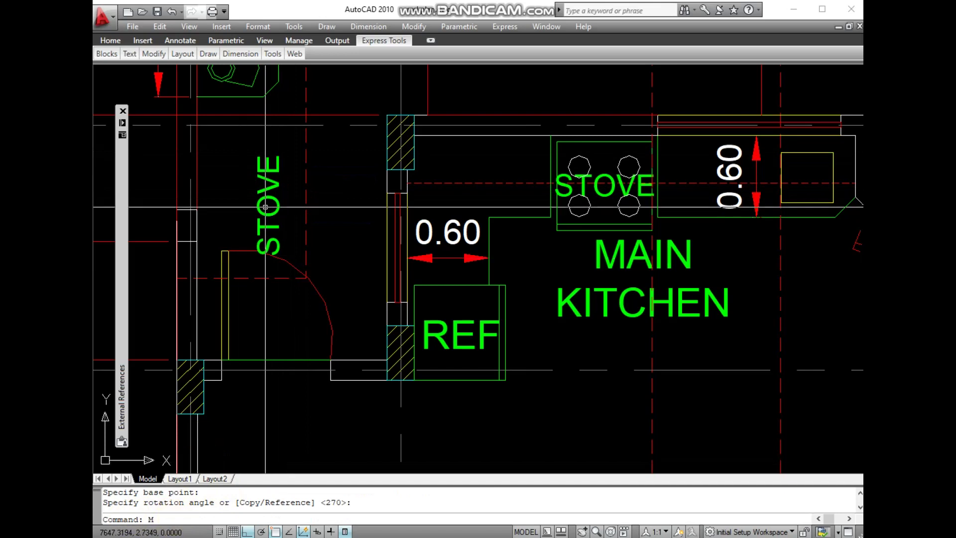
# Step: Move the vertical STOVE label beside the wall window, then lower it alongside the window
pyautogui.press('Return')
pyautogui.click(264, 205)
pyautogui.press('Return')
pyautogui.click(265, 204)
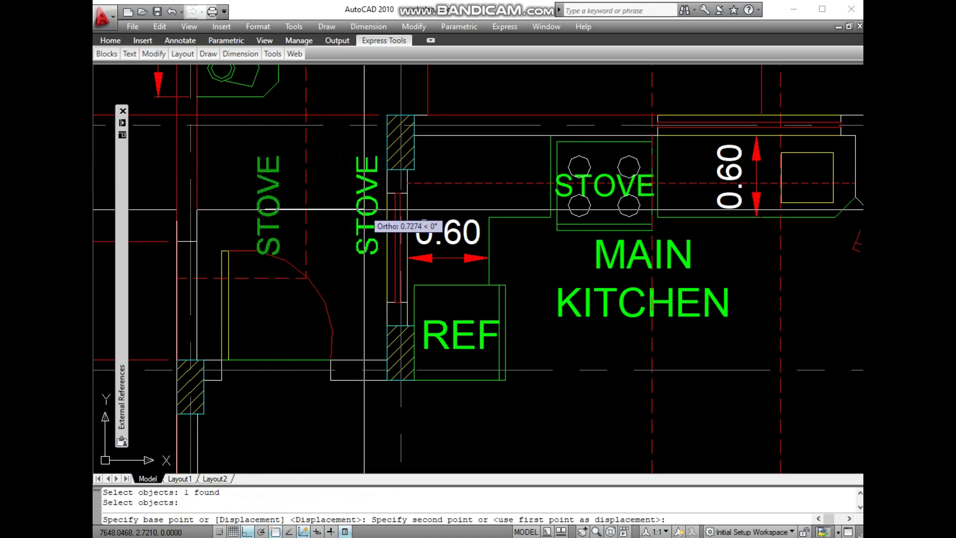
pyautogui.click(364, 209)
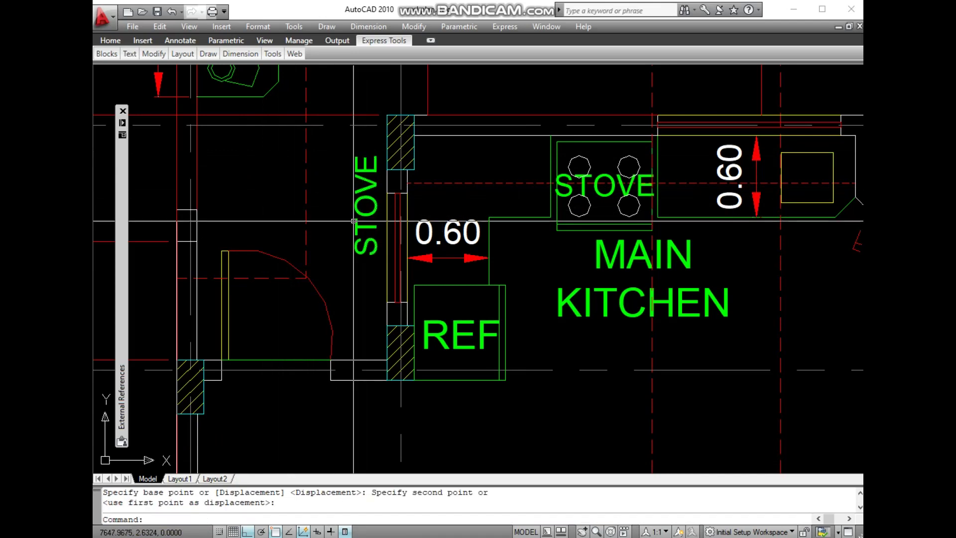
pyautogui.press('Return')
pyautogui.click(359, 212)
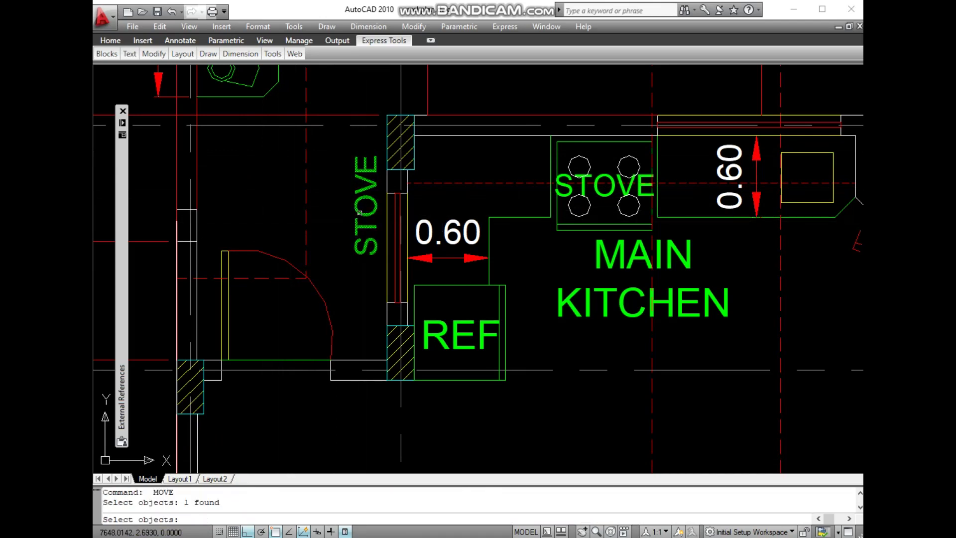
pyautogui.press('Return')
pyautogui.click(340, 203)
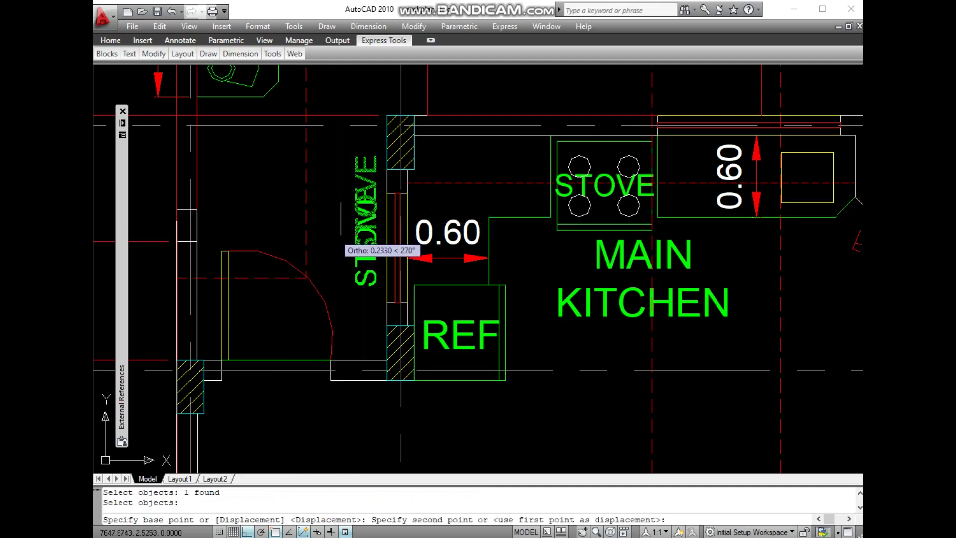
pyautogui.click(335, 237)
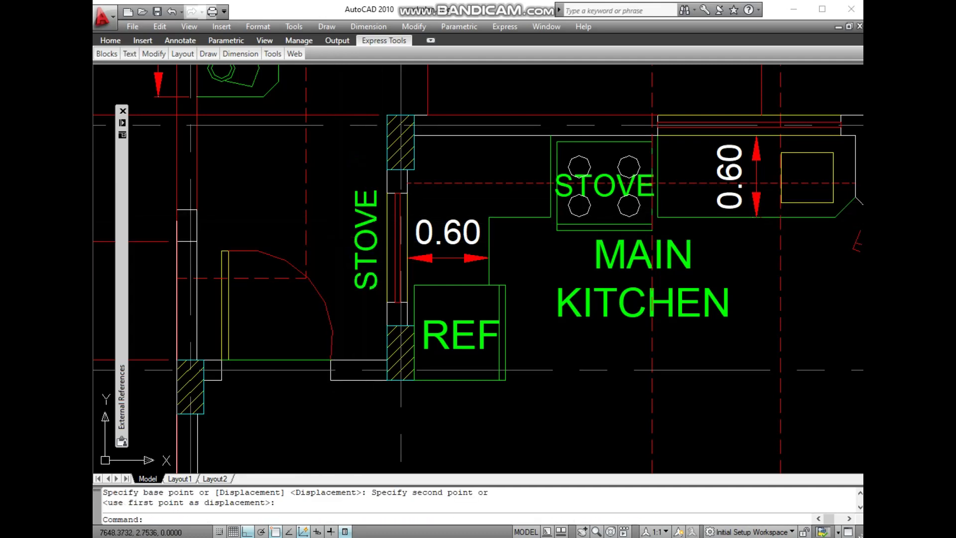
pyautogui.scroll(3, 430, 218)
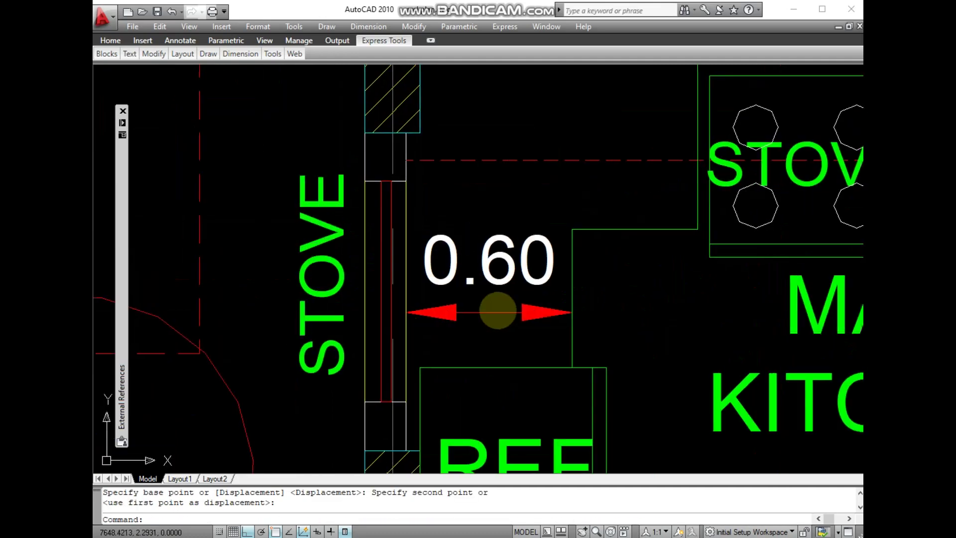
# Step: Measure the kitchen's west wall window opening with DIST, reading 0.8000
pyautogui.moveTo(496, 314); pyautogui.dragTo(574, 291, button='middle')
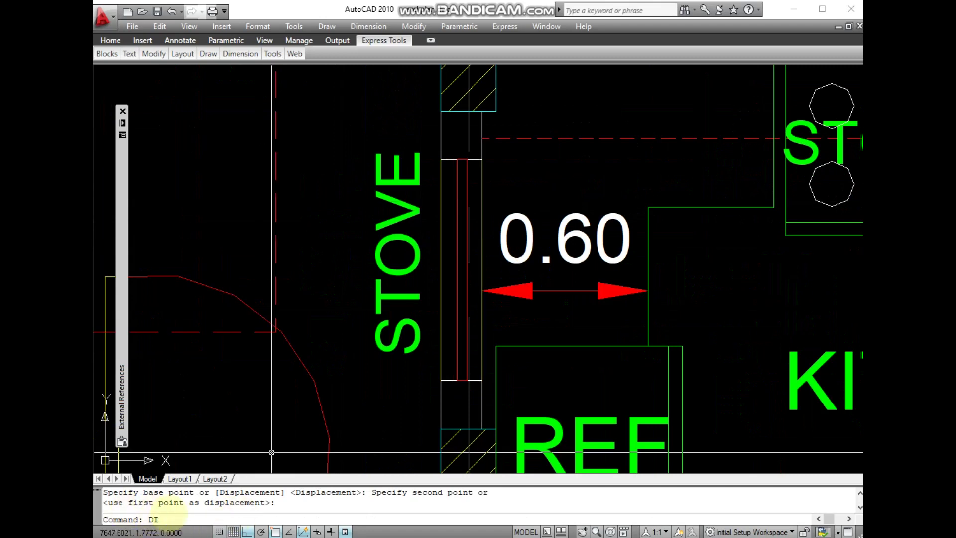
pyautogui.write('DI')
pyautogui.press('Return')
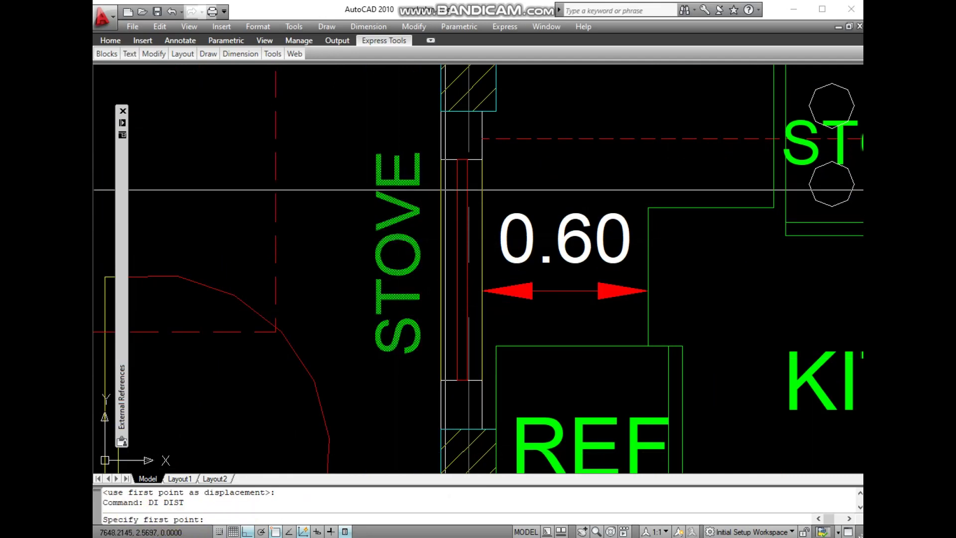
pyautogui.click(440, 159)
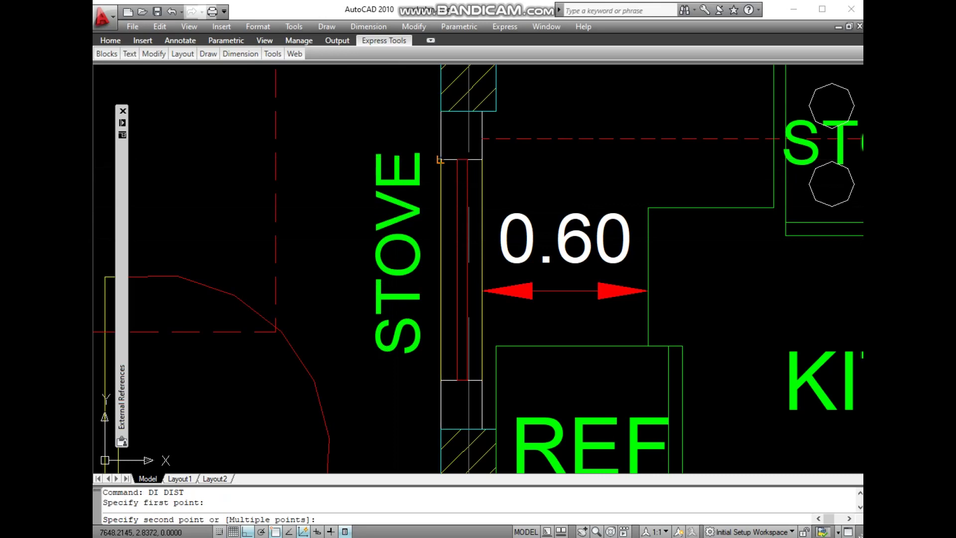
pyautogui.click(440, 380)
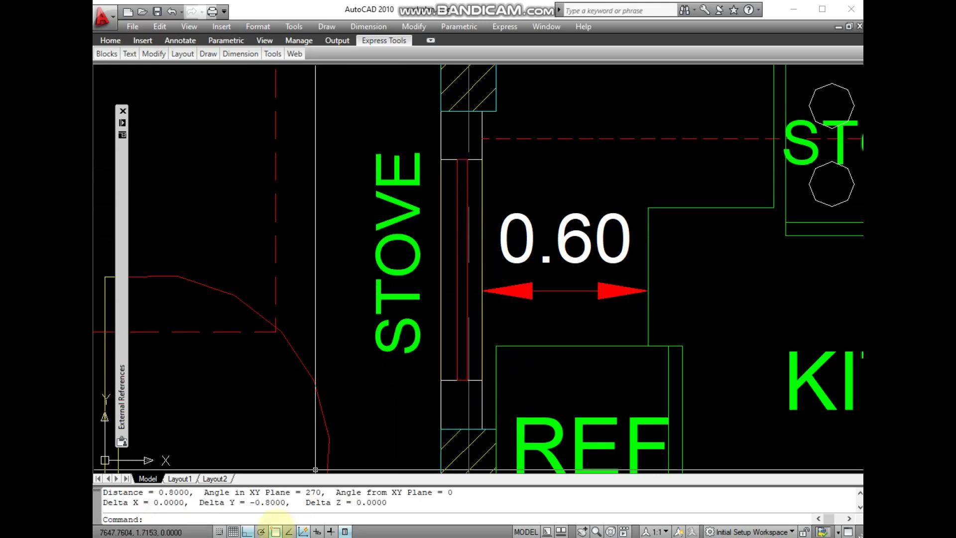
pyautogui.moveTo(251, 502); pyautogui.dragTo(286, 504)
pyautogui.write('ED')
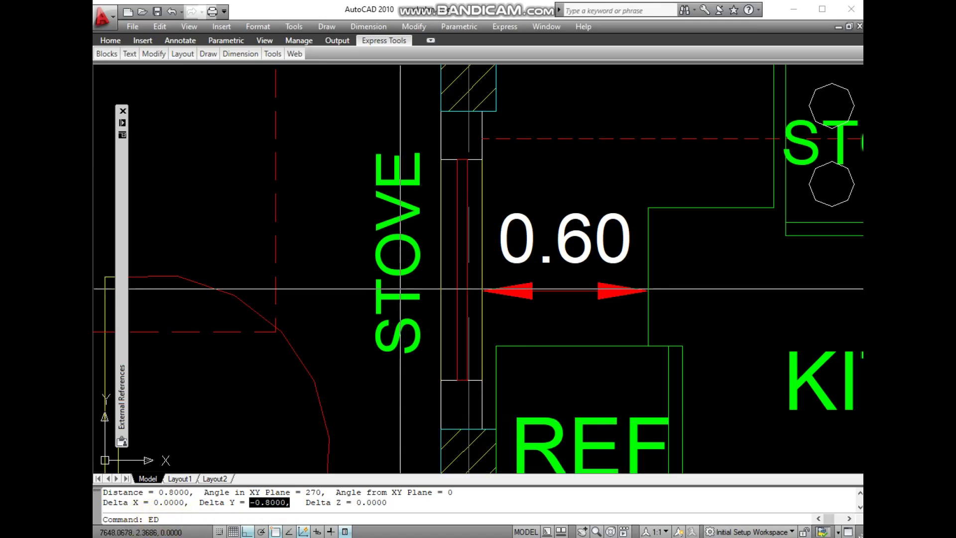
# Step: Replace the copied STOVE text with .80X1.20m using DDEDIT
pyautogui.press('Return')
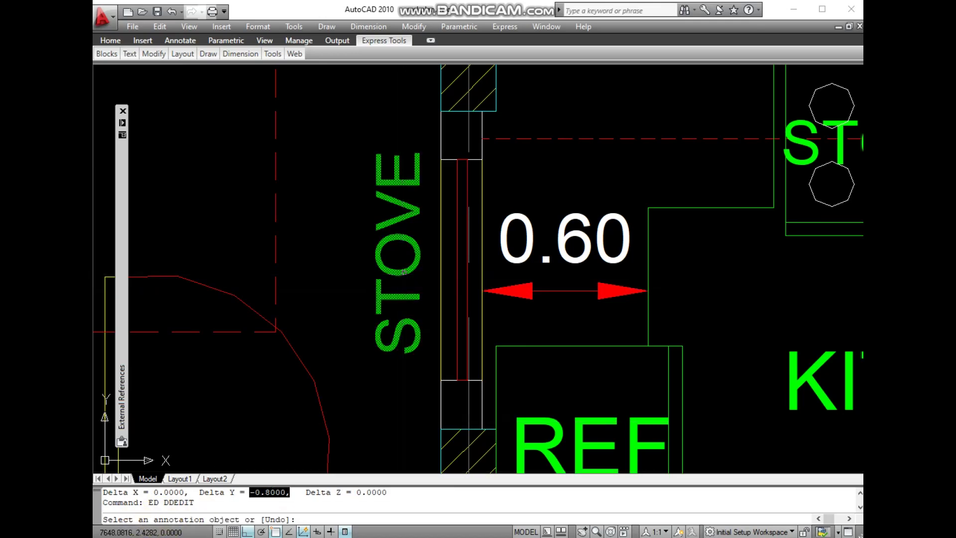
pyautogui.click(403, 272)
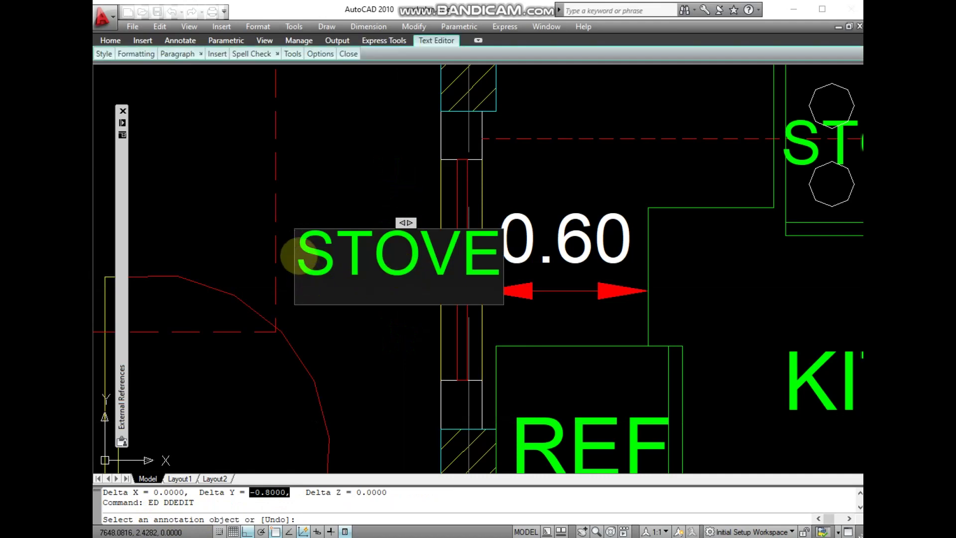
pyautogui.moveTo(299, 264); pyautogui.dragTo(493, 262)
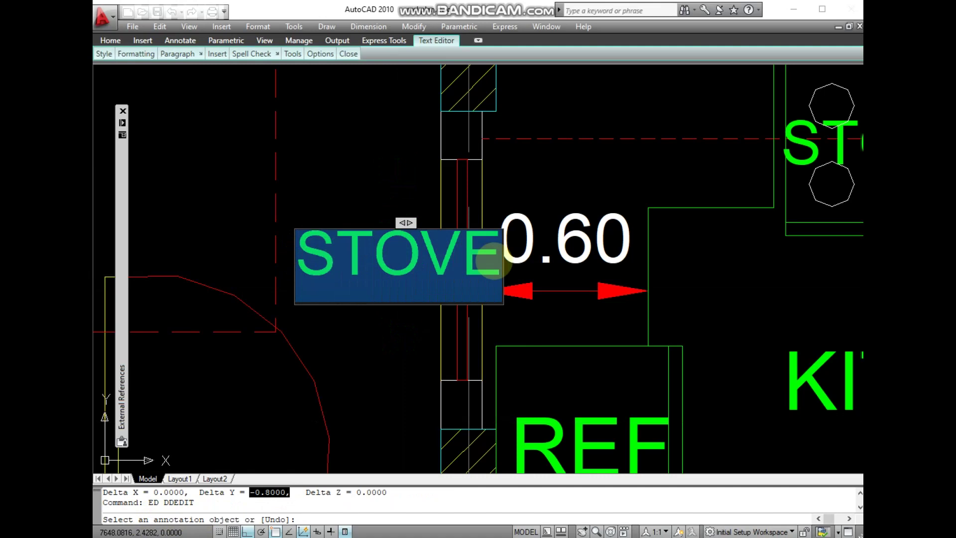
pyautogui.press('Delete')
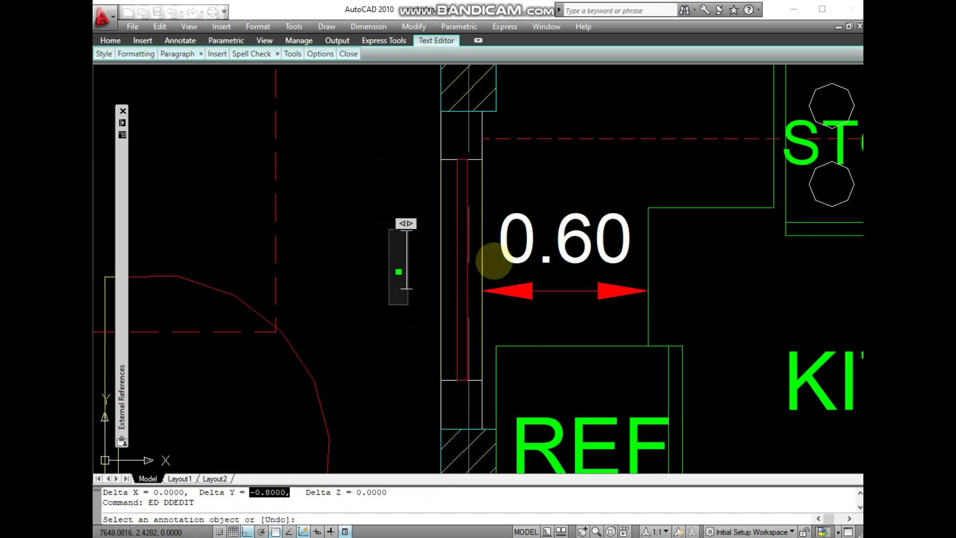
pyautogui.write('.80')
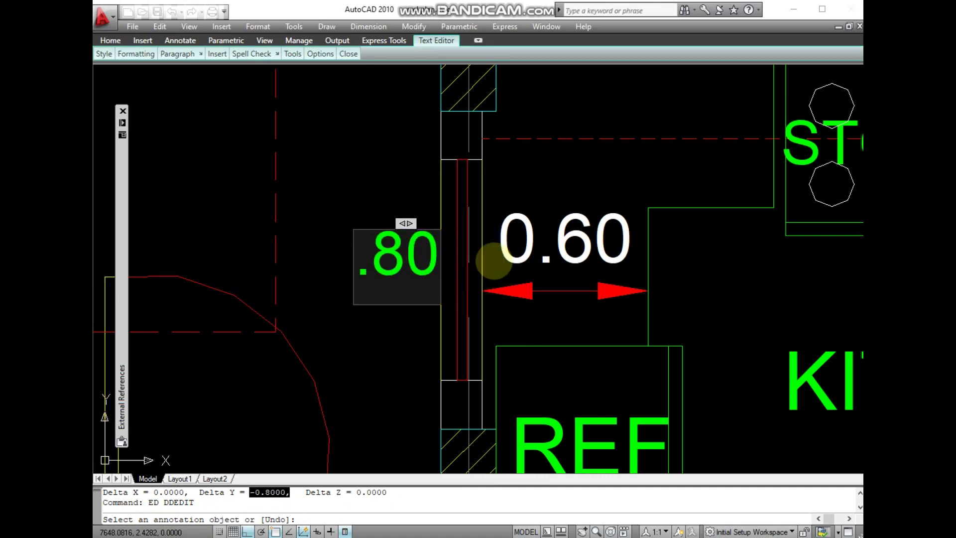
pyautogui.write('X')
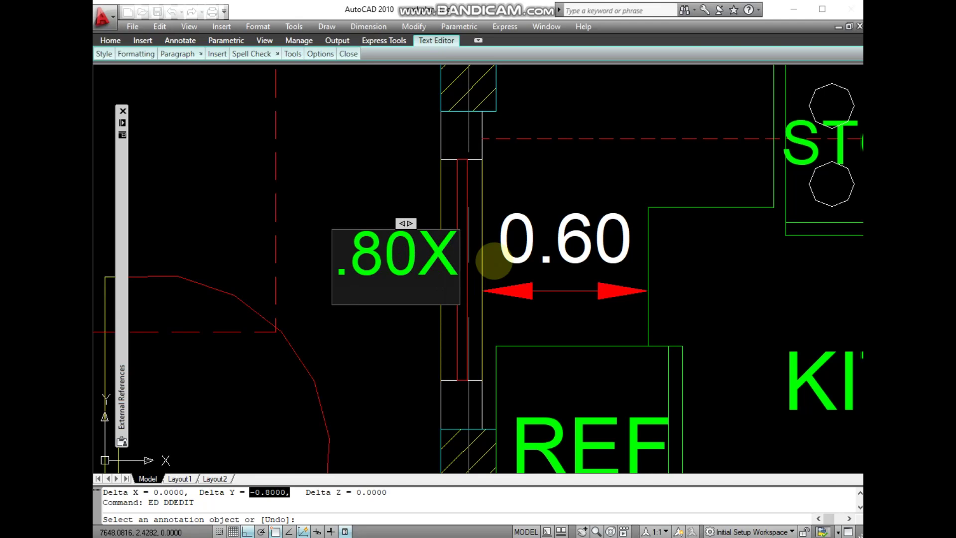
pyautogui.write('1.')
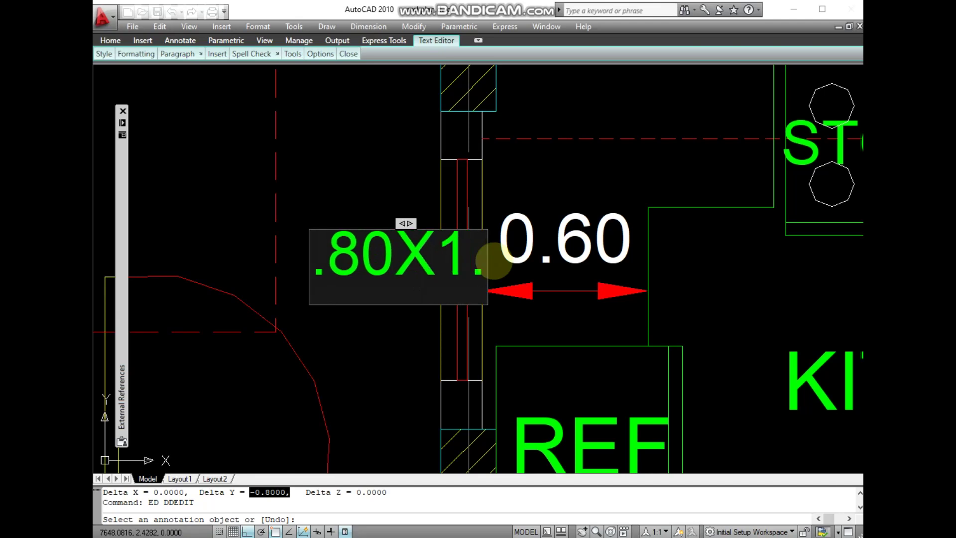
pyautogui.write('20')
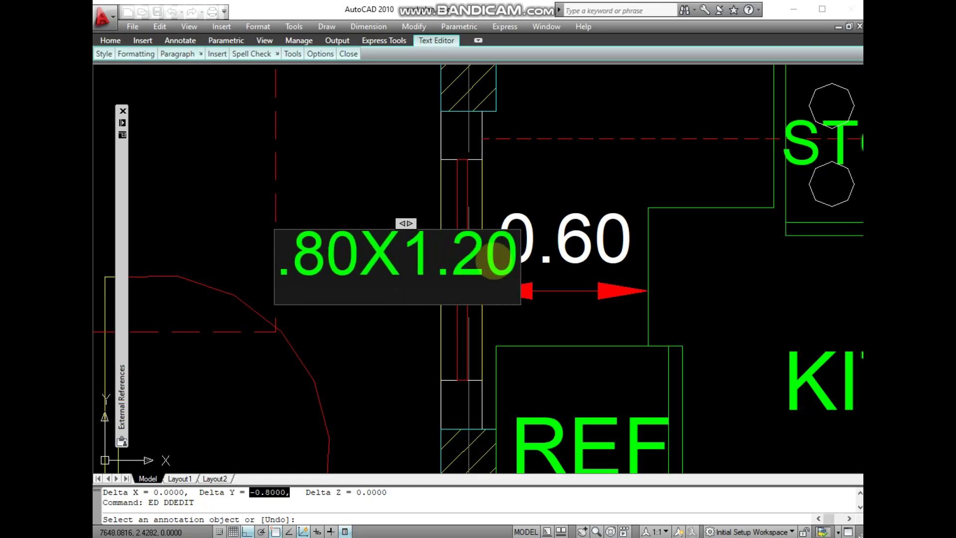
pyautogui.write('M')
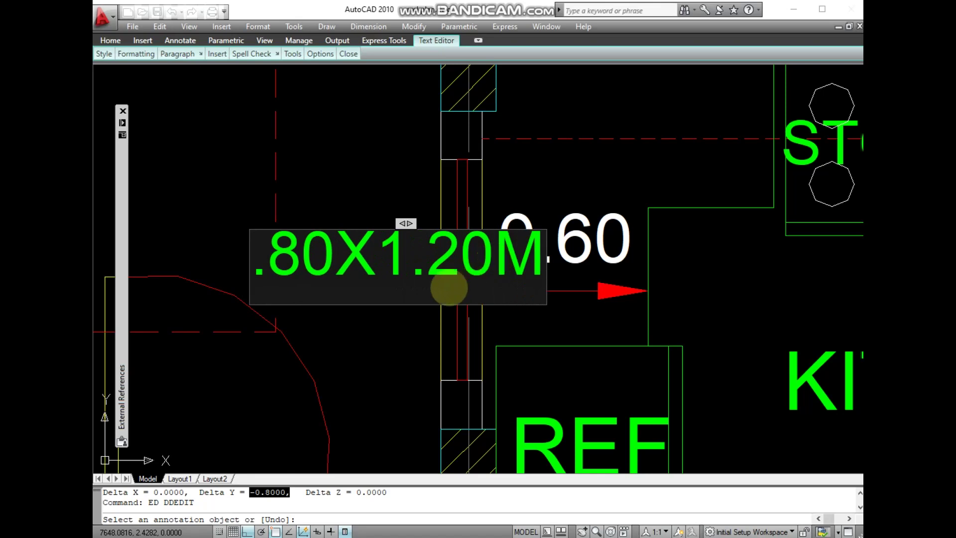
pyautogui.press('BackSpace')
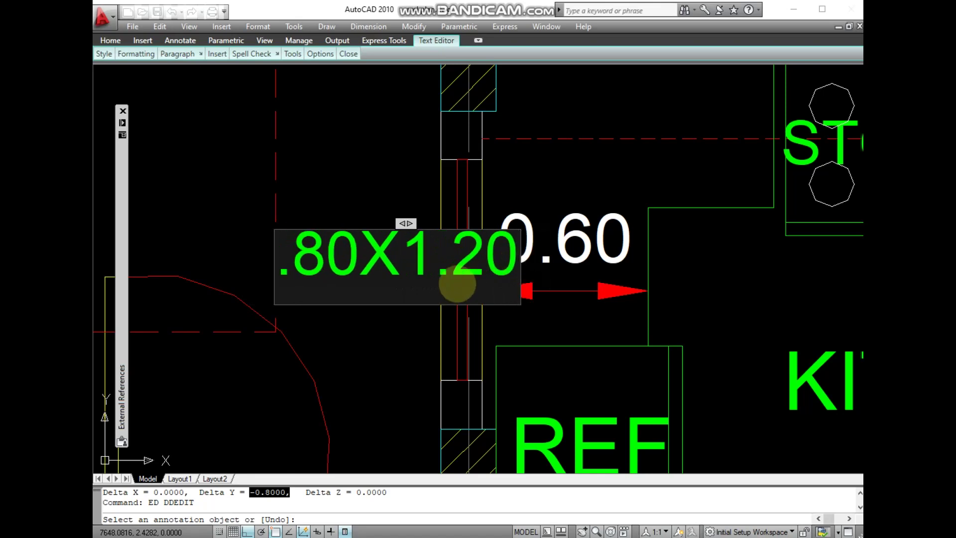
pyautogui.write('m')
pyautogui.click(387, 168)
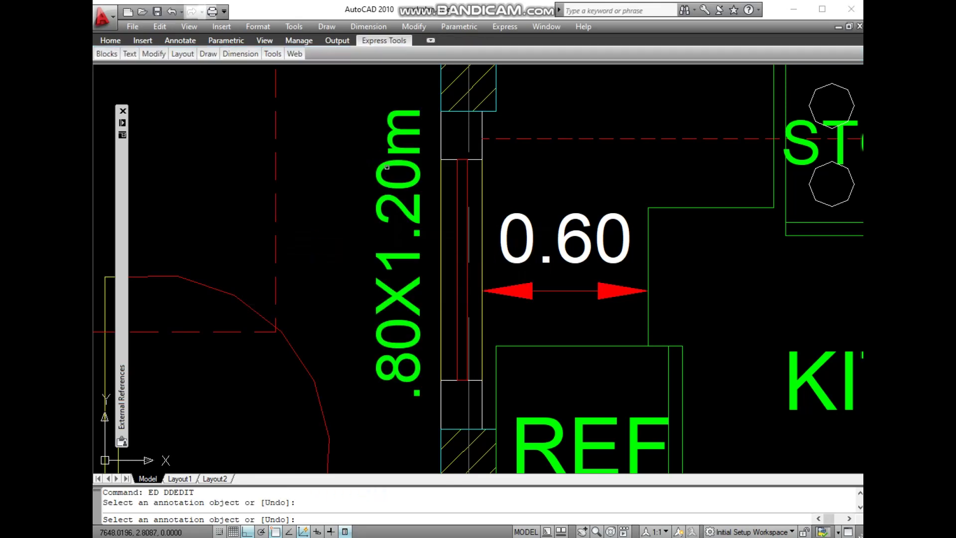
# Step: Move the .80X1.20m label slightly lower beside the window and zoom out to the kitchen and toilet
pyautogui.press('Return')
pyautogui.write('M')
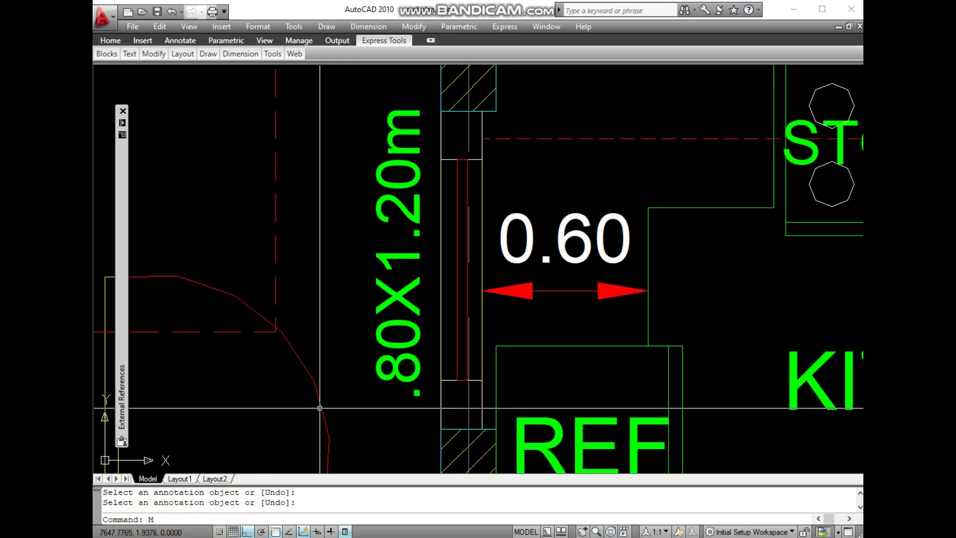
pyautogui.press('Return')
pyautogui.click(378, 327)
pyautogui.press('Return')
pyautogui.click(346, 209)
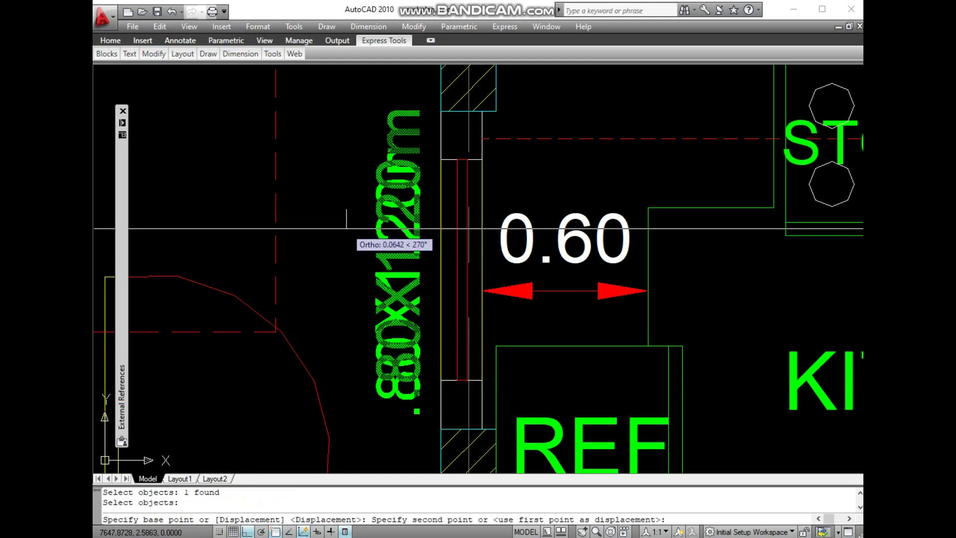
pyautogui.click(344, 232)
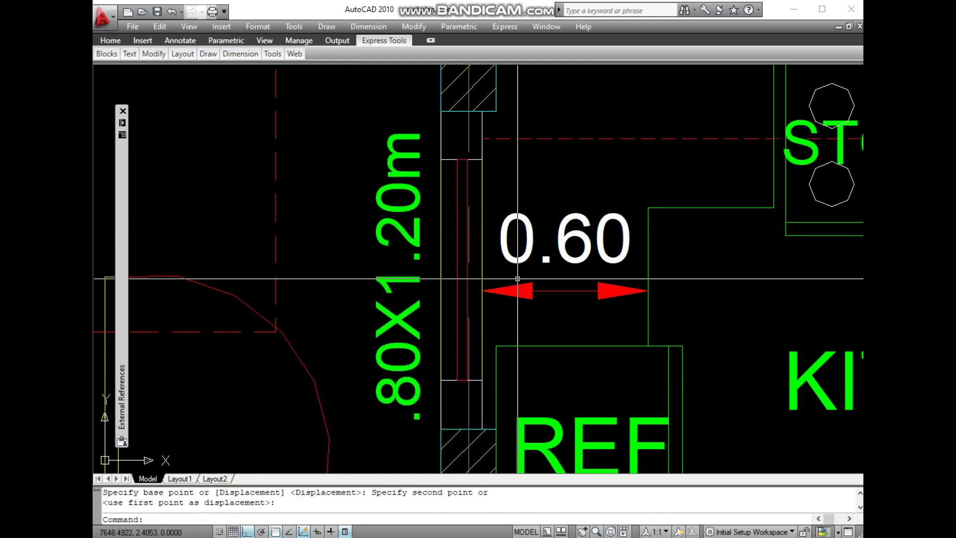
pyautogui.scroll(-3, 567, 267)
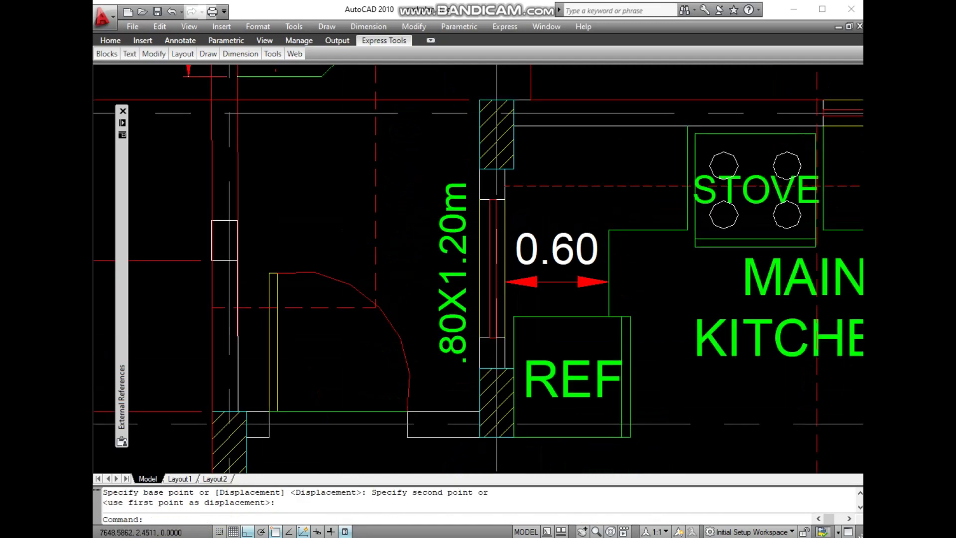
pyautogui.moveTo(567, 267); pyautogui.dragTo(336, 305, button='middle')
pyautogui.write('CO')
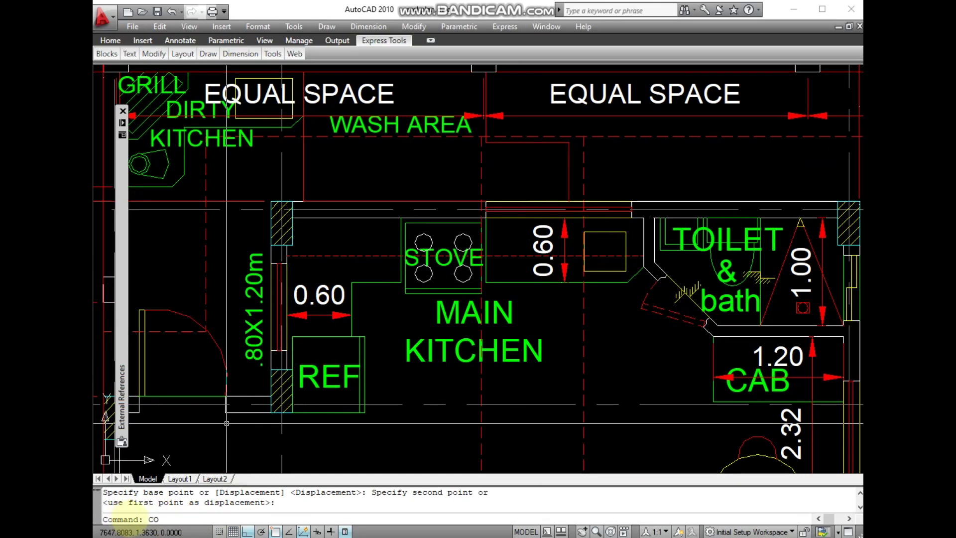
# Step: Copy the .80X1.20m label into the main kitchen
pyautogui.press('Return')
pyautogui.click(252, 333)
pyautogui.press('Return')
pyautogui.click(250, 331)
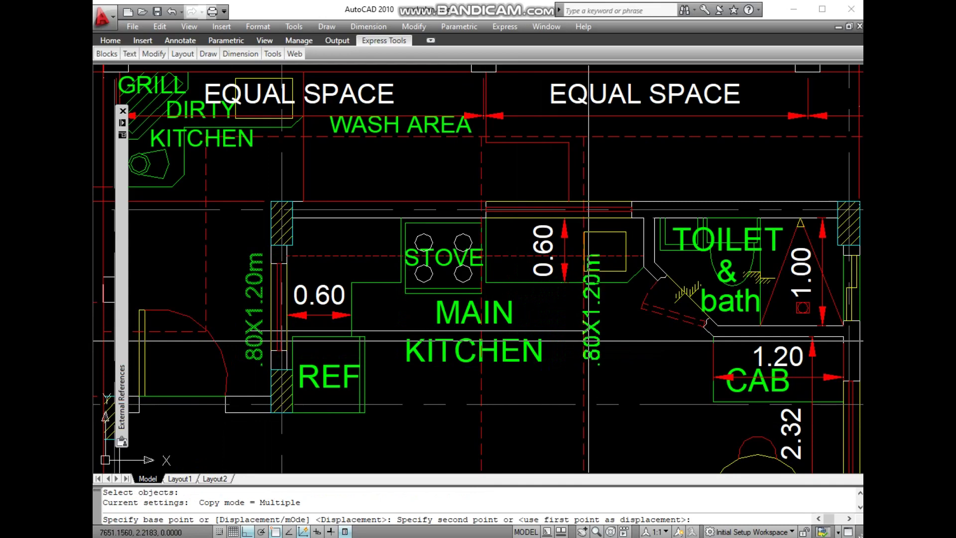
pyautogui.click(599, 340)
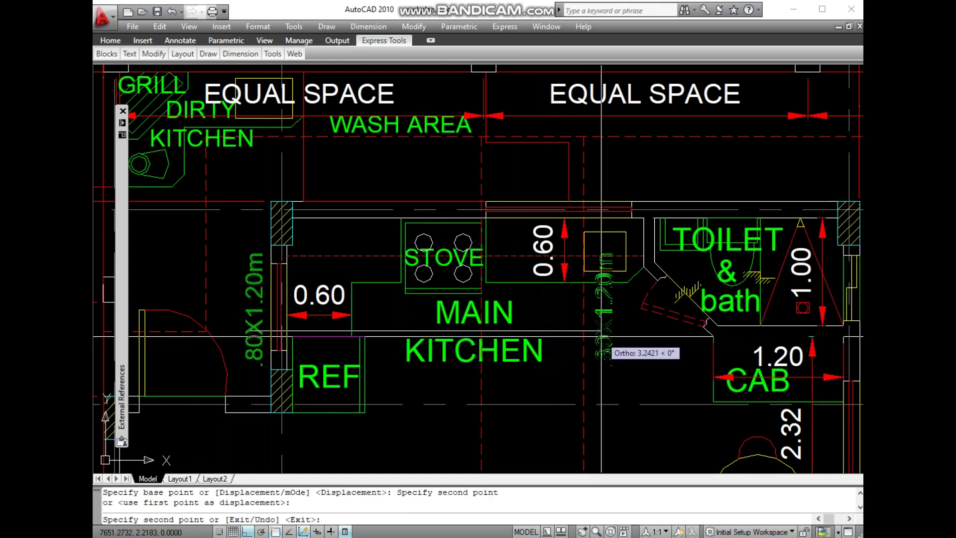
pyautogui.press('Return')
pyautogui.moveTo(626, 322); pyautogui.dragTo(520, 324, button='middle')
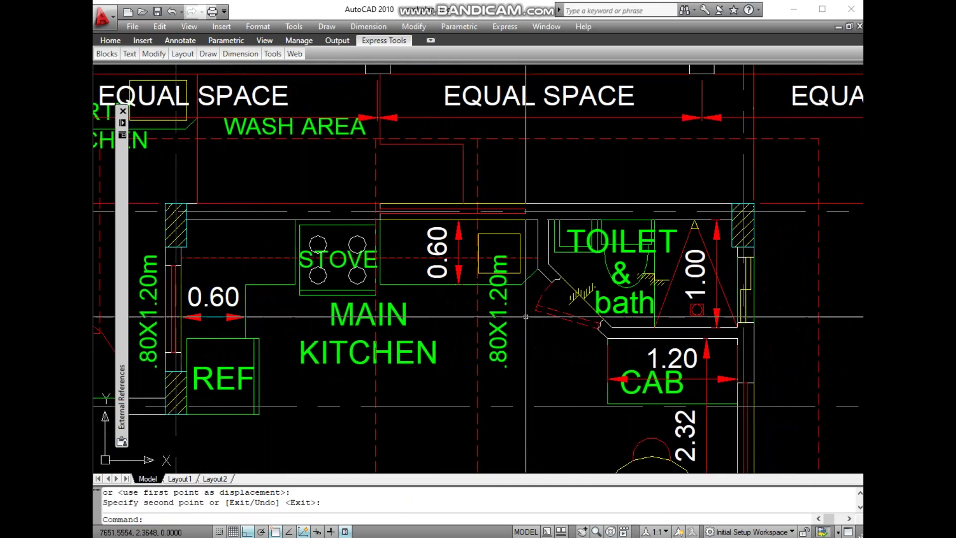
pyautogui.scroll(2, 488, 312)
pyautogui.scroll(3, 489, 312)
pyautogui.scroll(2, 488, 312)
pyautogui.scroll(-4, 488, 312)
pyautogui.write('RO')
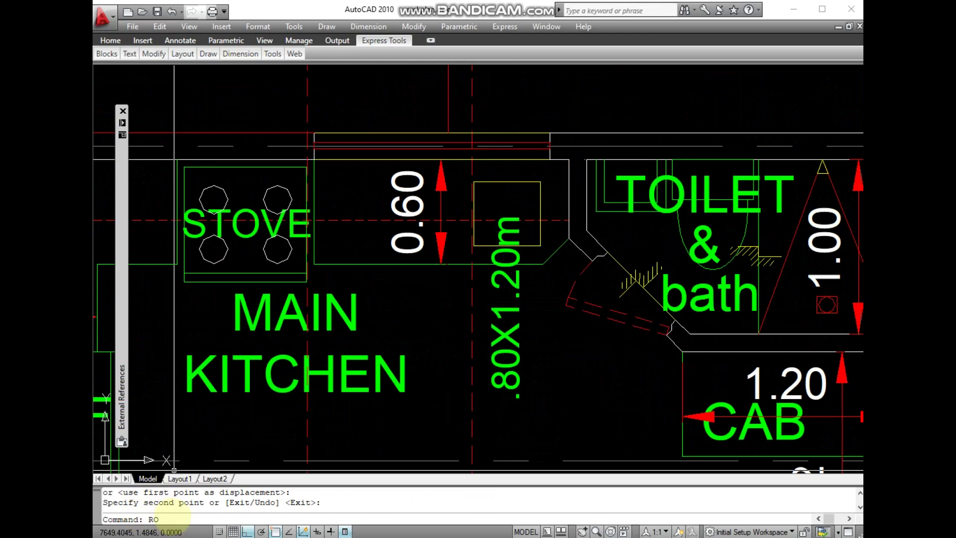
# Step: Rotate the copied .80X1.20m label 90° to read horizontally
pyautogui.press('Return')
pyautogui.click(512, 311)
pyautogui.press('Return')
pyautogui.click(508, 318)
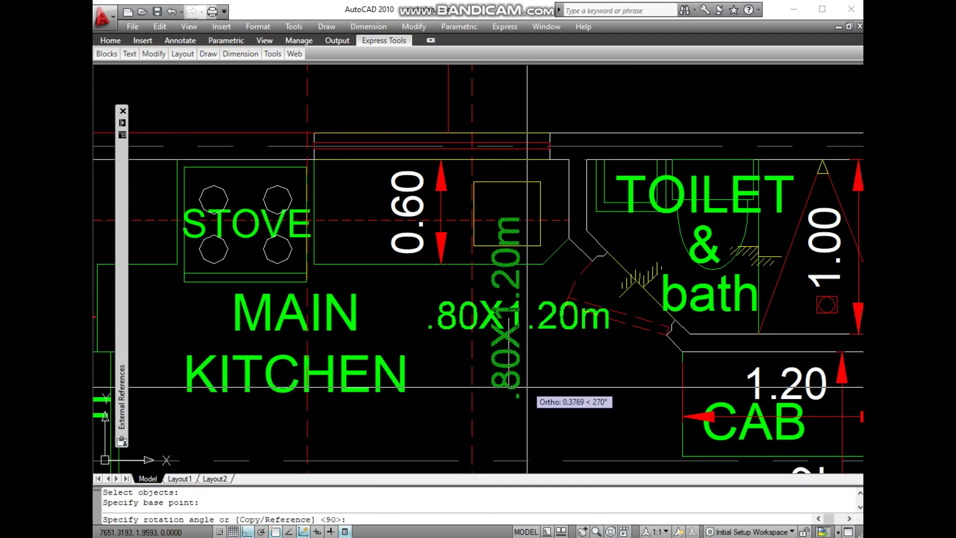
pyautogui.click(521, 404)
pyautogui.write('M')
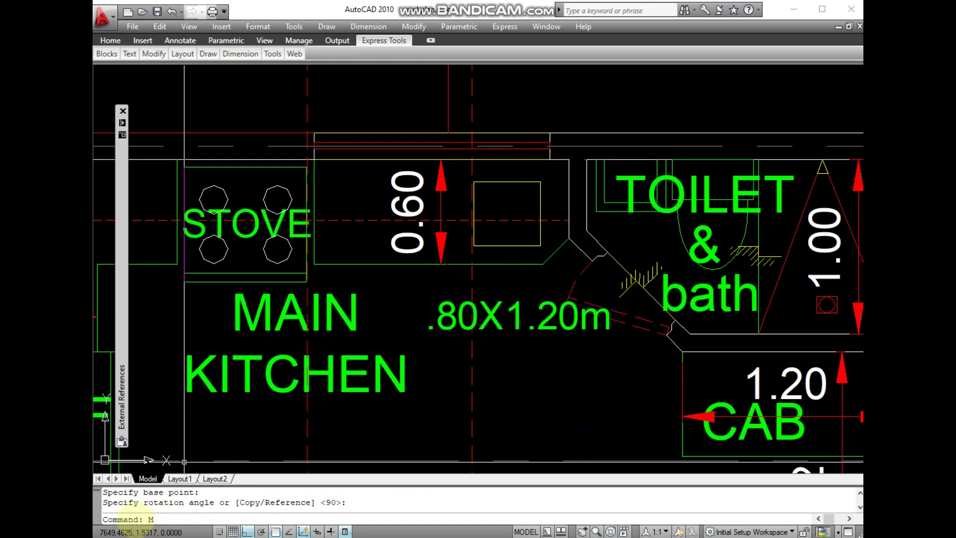
# Step: Move the horizontal .80X1.20m label above the kitchen's north wall
pyautogui.press('Return')
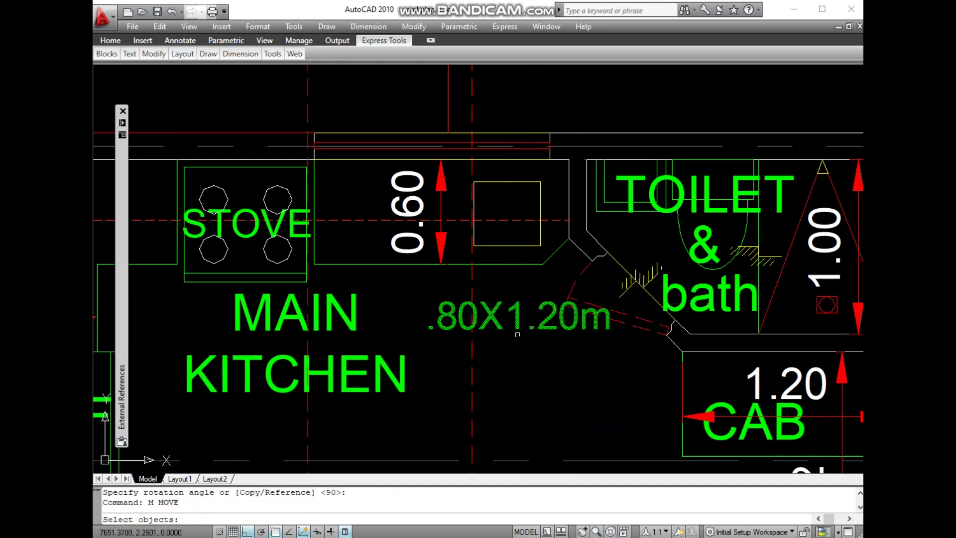
pyautogui.click(516, 324)
pyautogui.press('Return')
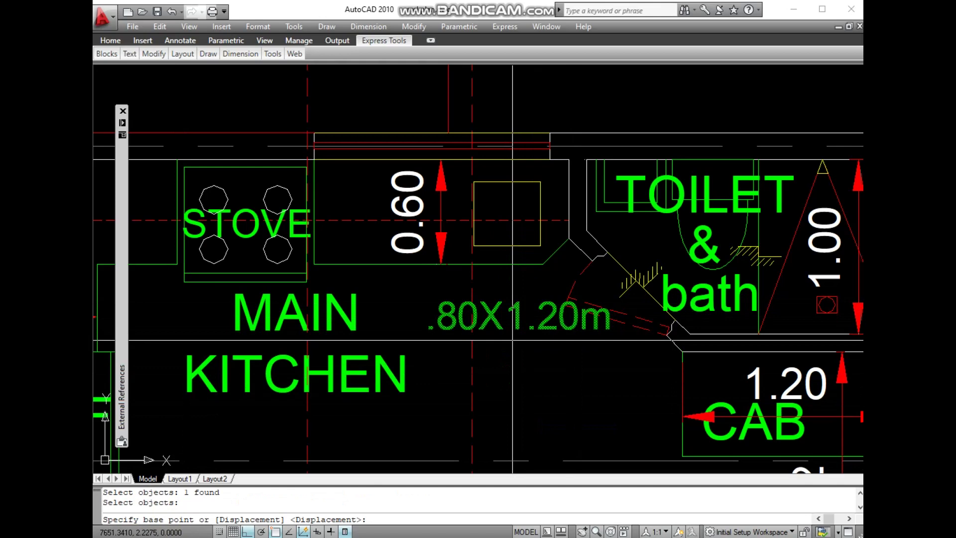
pyautogui.click(513, 342)
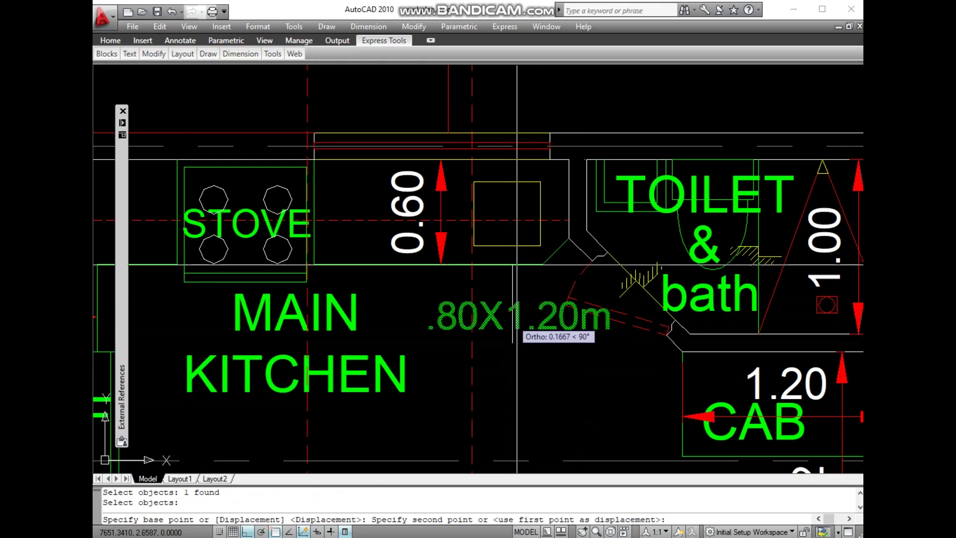
pyautogui.click(513, 134)
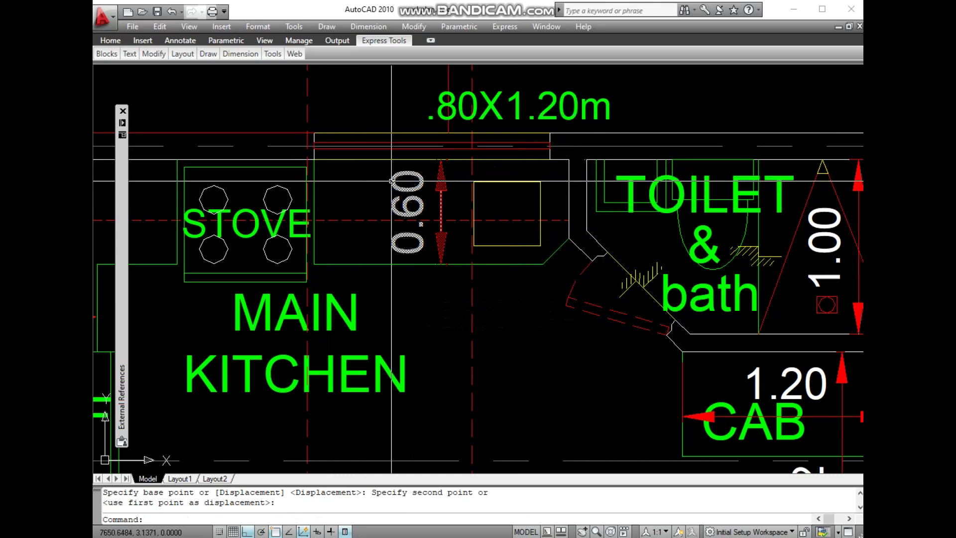
# Step: Measure the north wall window opening with DI, reading 1.3491
pyautogui.write('DI')
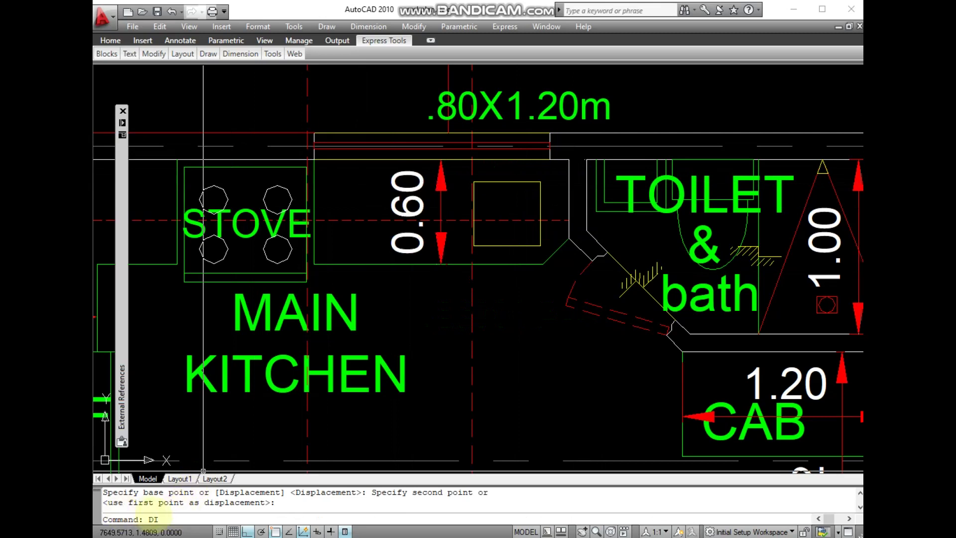
pyautogui.click(342, 254)
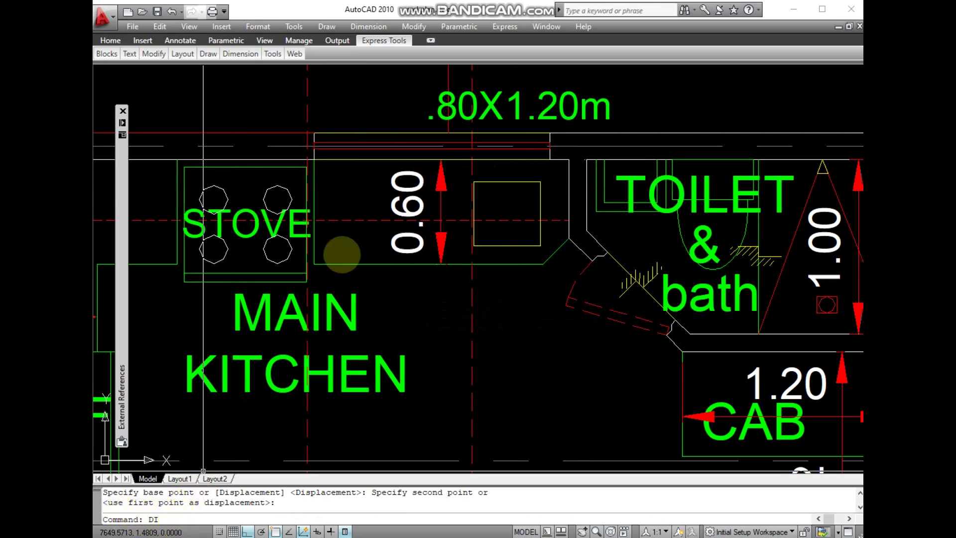
pyautogui.press('Return')
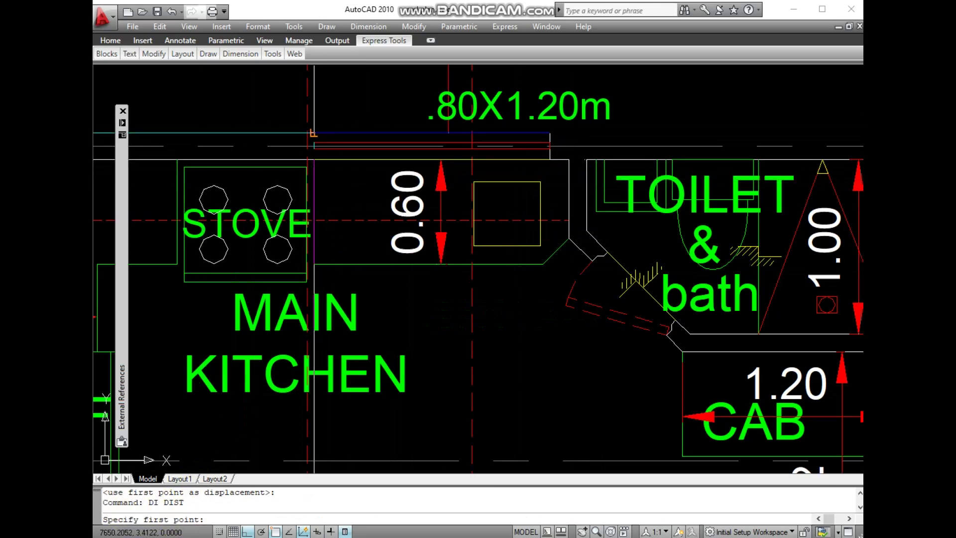
pyautogui.click(315, 129)
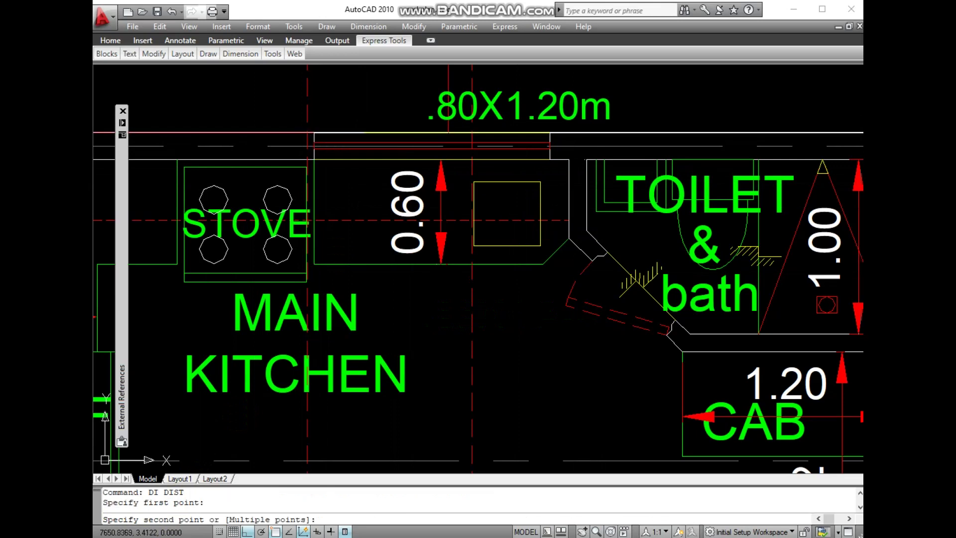
pyautogui.click(549, 133)
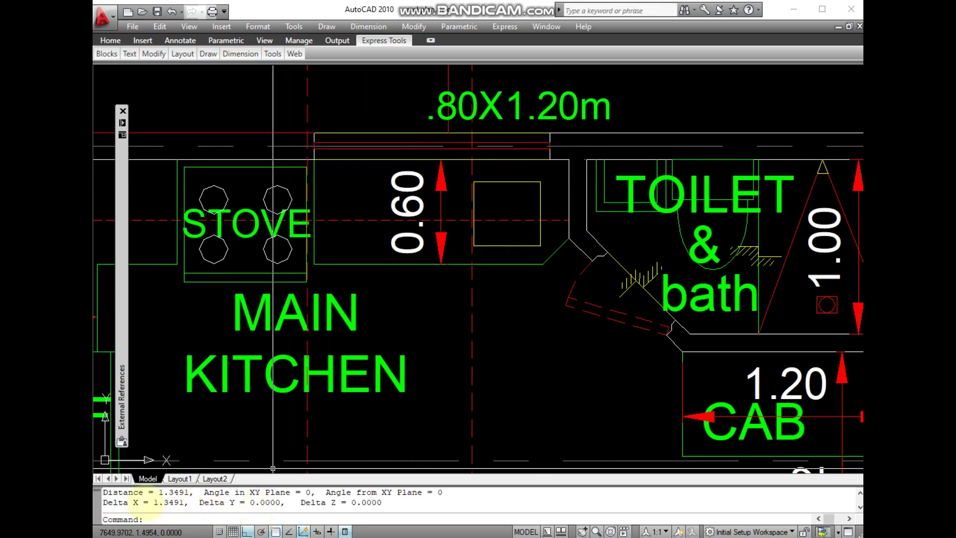
pyautogui.moveTo(153, 501); pyautogui.dragTo(156, 502)
pyautogui.write('ED')
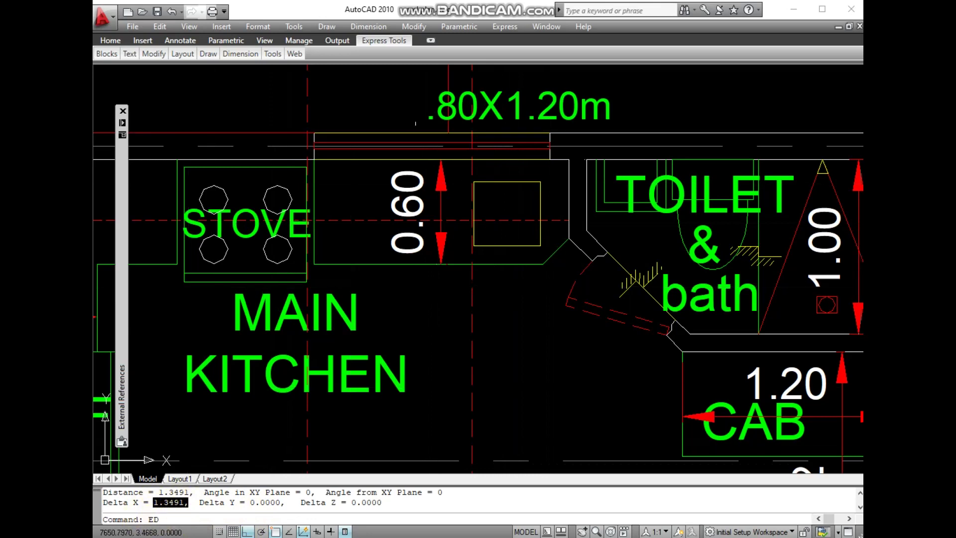
# Step: Edit the label above the north wall to read 1.35X1.20m
pyautogui.press('Return')
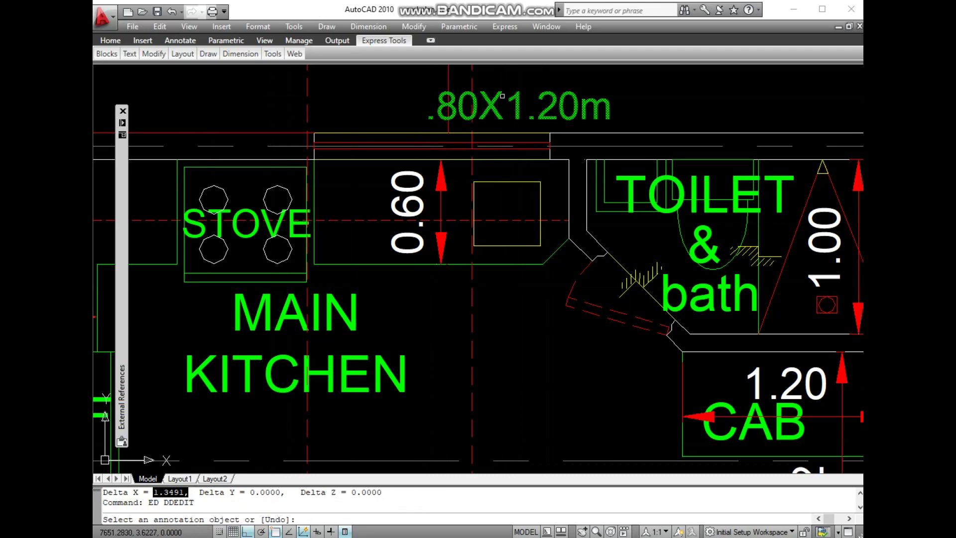
pyautogui.click(496, 95)
pyautogui.click(425, 110)
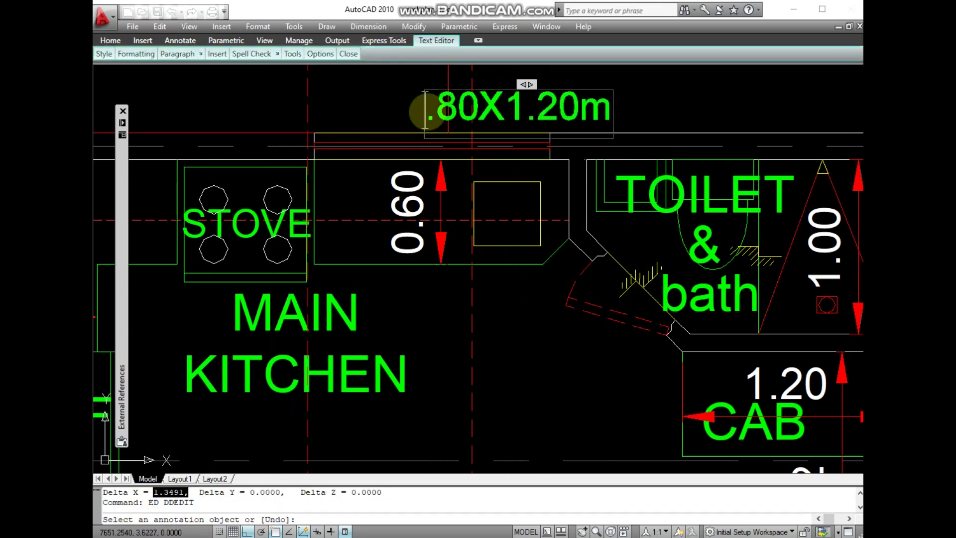
pyautogui.write('1')
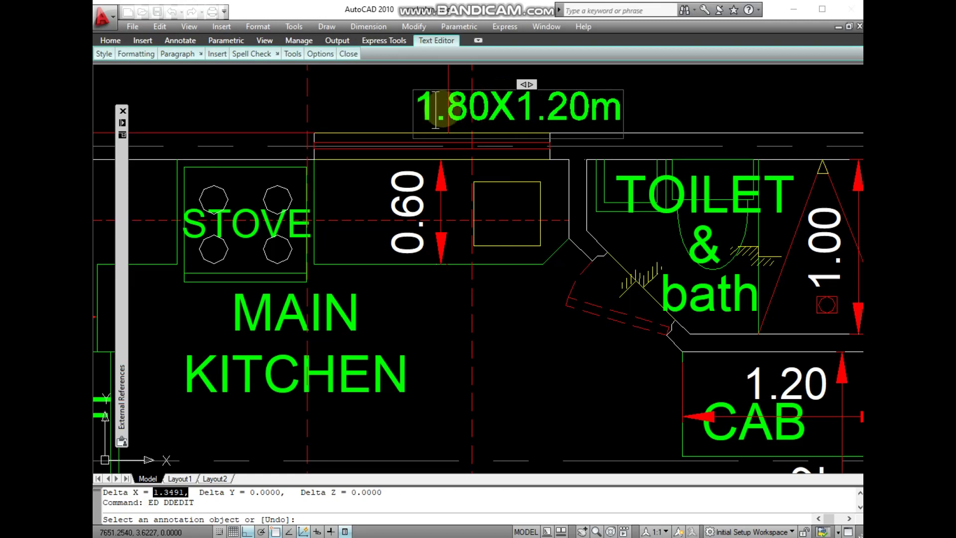
pyautogui.moveTo(446, 110); pyautogui.dragTo(489, 107)
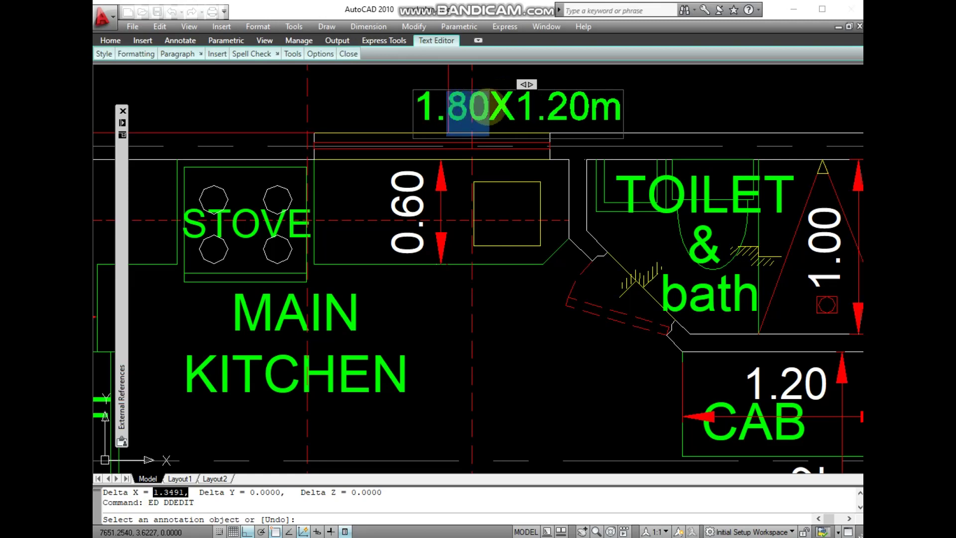
pyautogui.write('3')
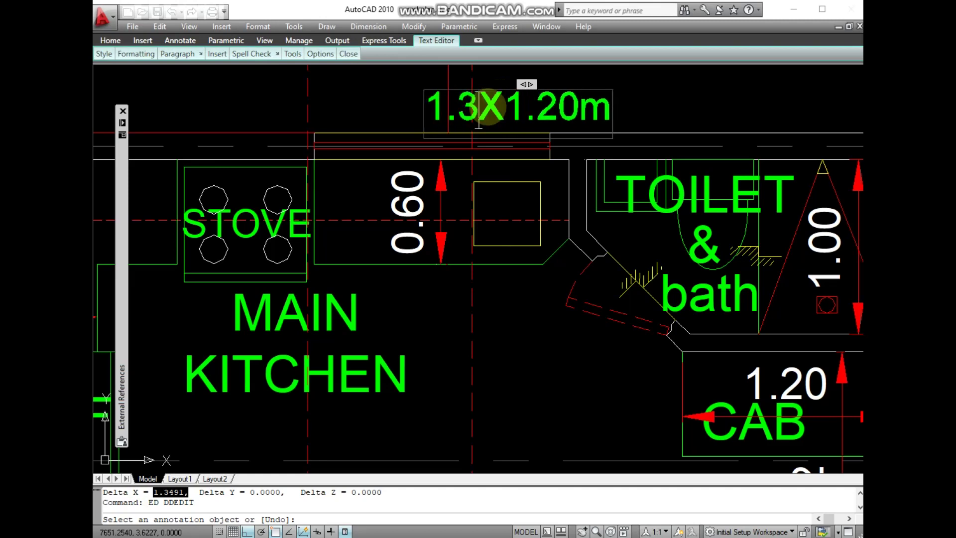
pyautogui.write('5')
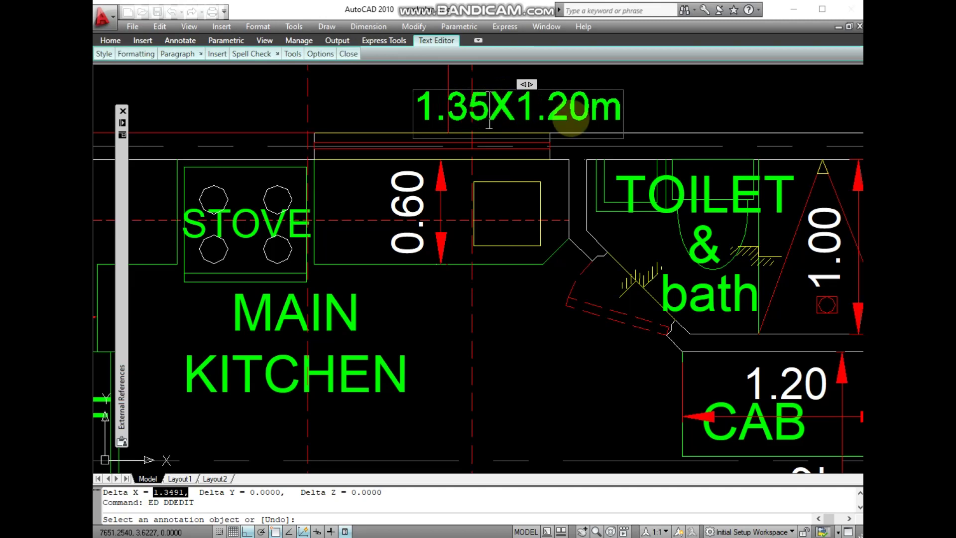
pyautogui.click(642, 105)
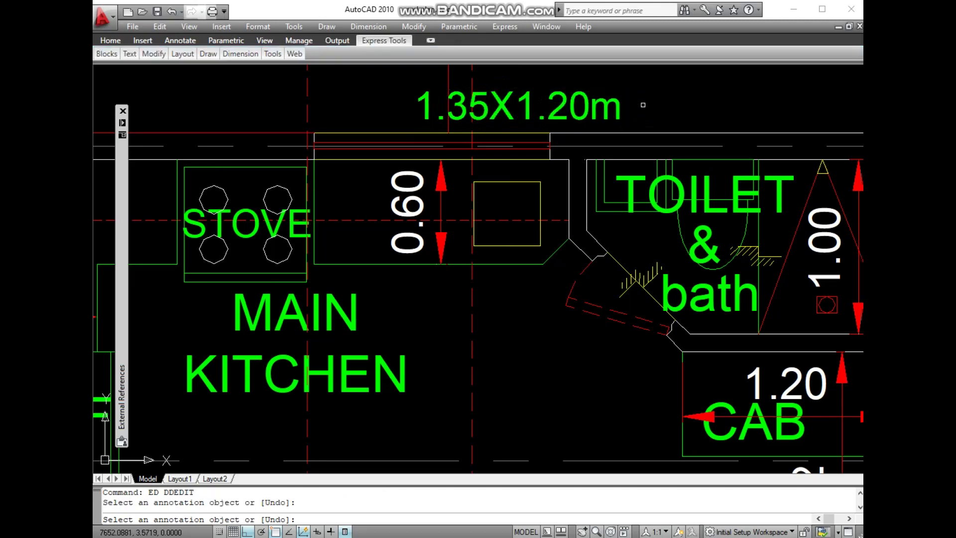
# Step: Move the 1.35X1.20m label left to centre it over the window opening
pyautogui.press('Return')
pyautogui.press('Return')
pyautogui.click(622, 105)
pyautogui.press('Return')
pyautogui.click(737, 98)
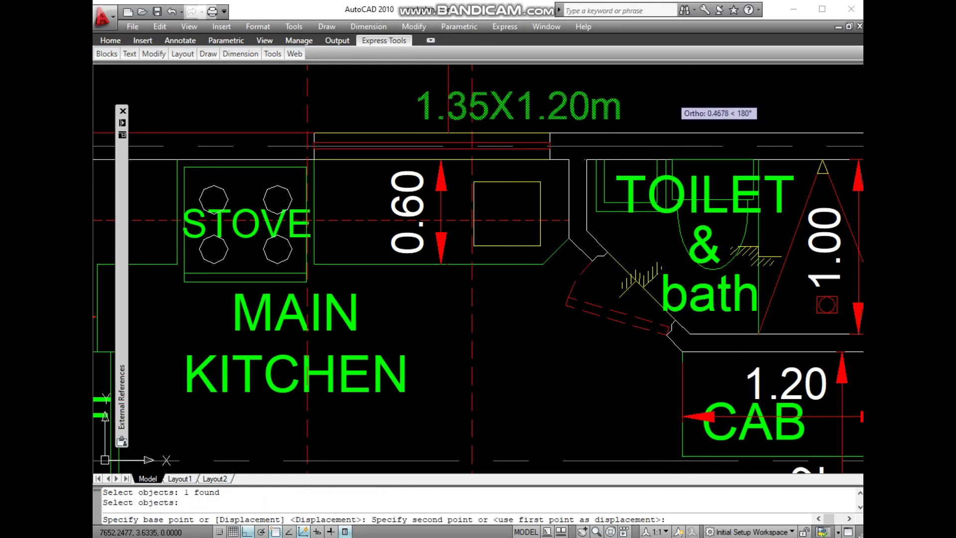
pyautogui.click(654, 179)
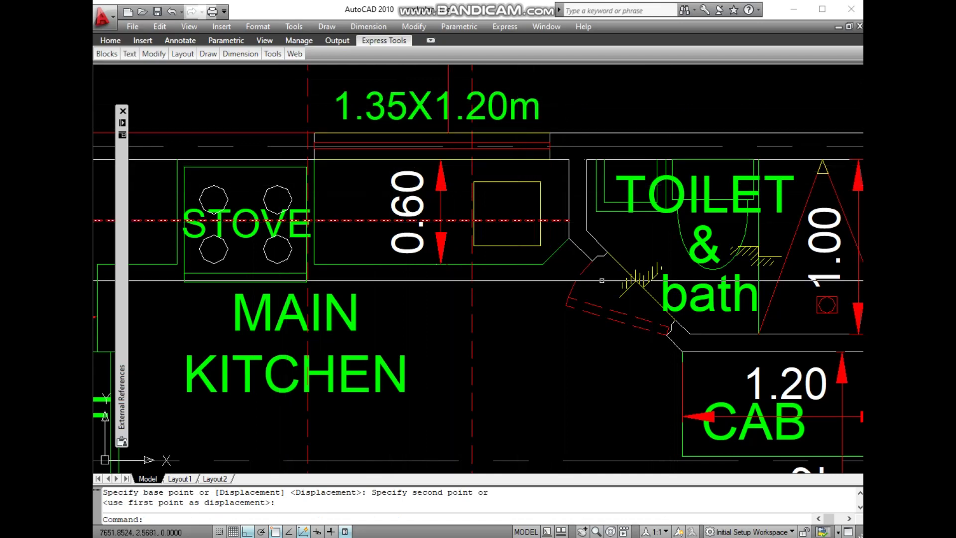
pyautogui.scroll(-3, 637, 232)
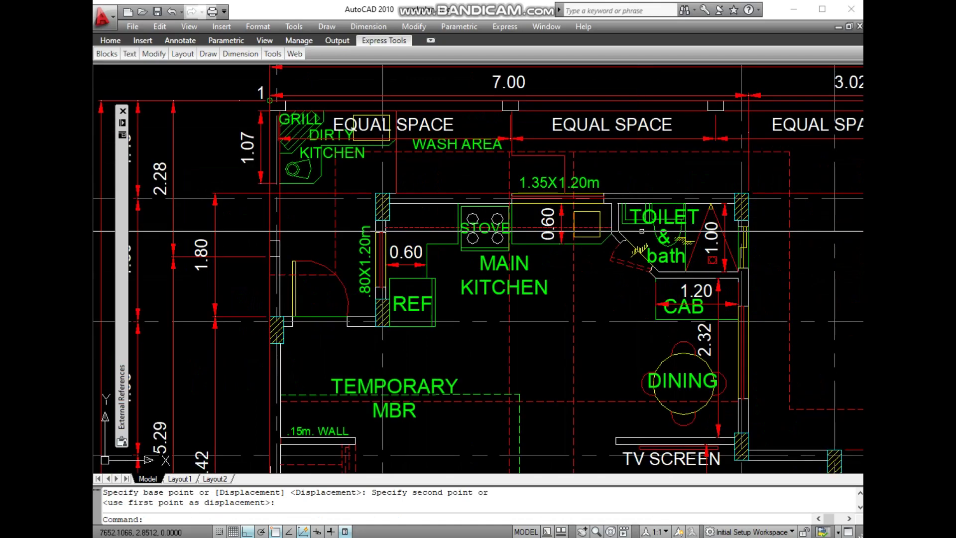
# Step: Copy the 1.35X1.20m label to the right, beyond the toilet's east wall
pyautogui.scroll(-1, 388, 254)
pyautogui.write('CO')
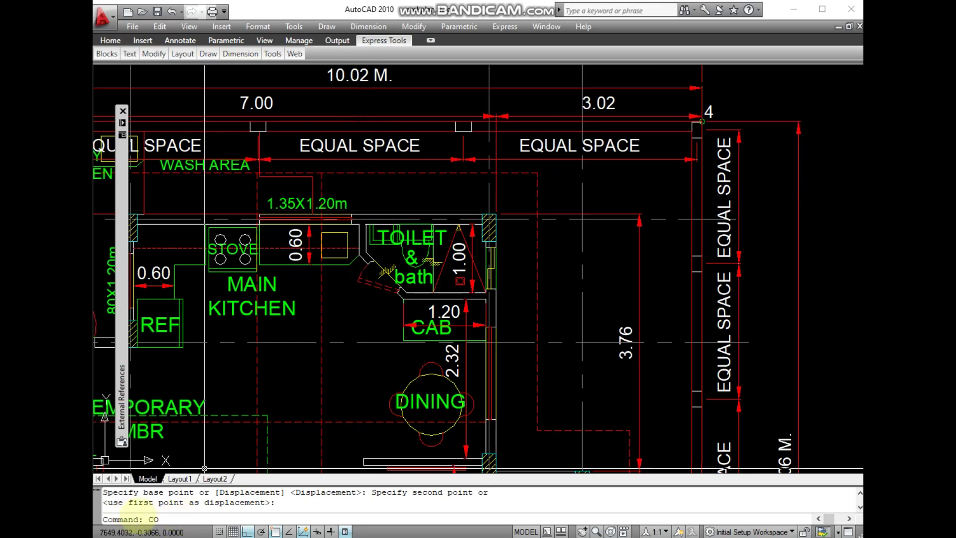
pyautogui.press('Return')
pyautogui.click(337, 201)
pyautogui.press('Return')
pyautogui.click(341, 203)
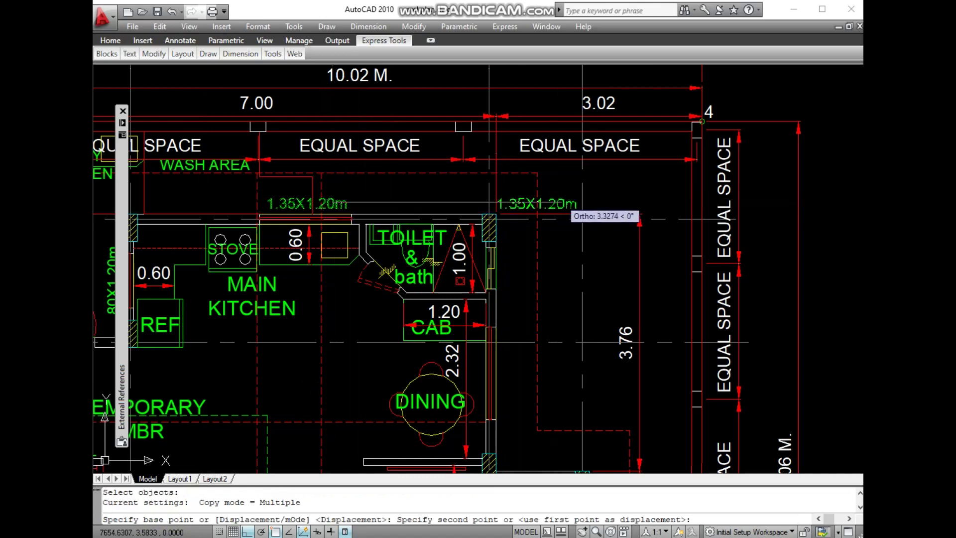
pyautogui.click(572, 199)
pyautogui.press('Return')
pyautogui.scroll(2, 546, 204)
pyautogui.scroll(5, 546, 204)
pyautogui.write('RO')
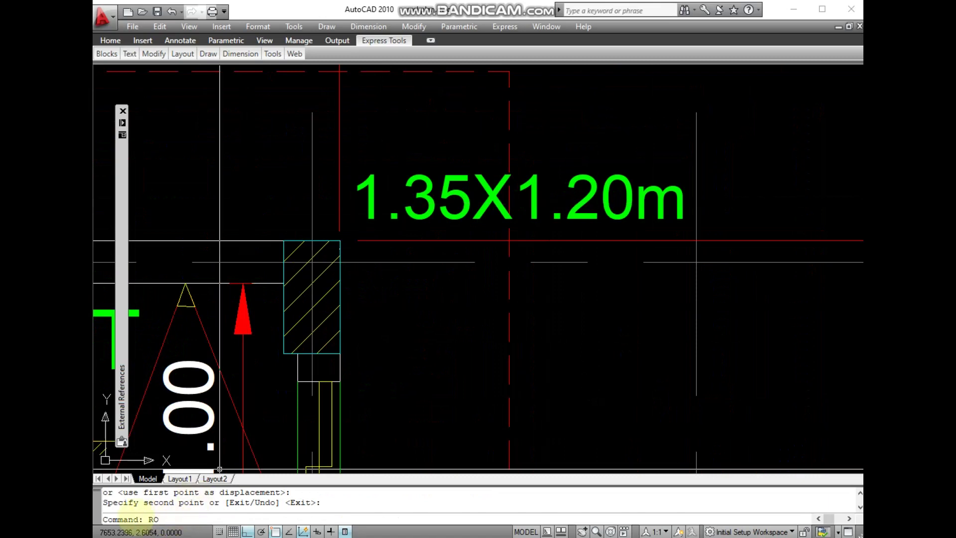
# Step: Rotate the copied 1.35X1.20m label 90° to stand vertically
pyautogui.press('Return')
pyautogui.click(574, 208)
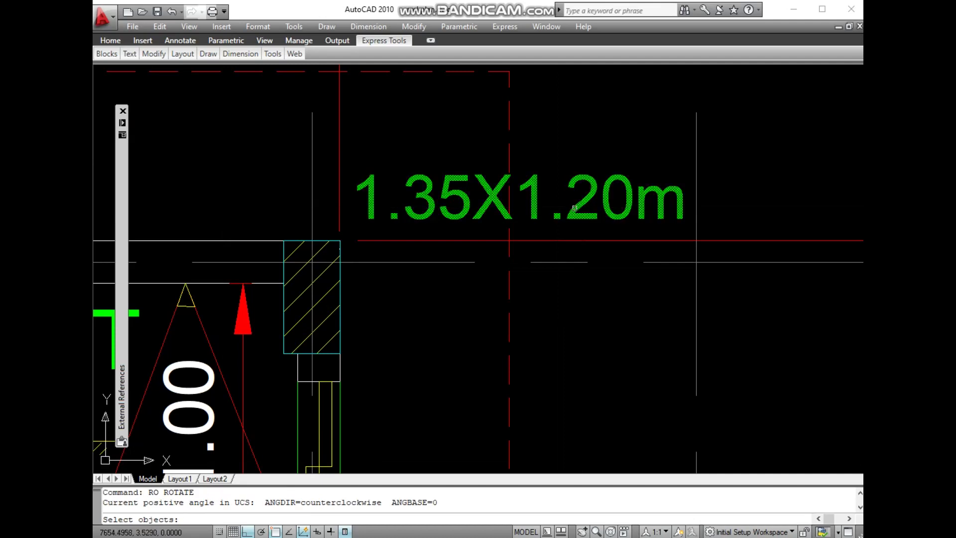
pyautogui.press('Return')
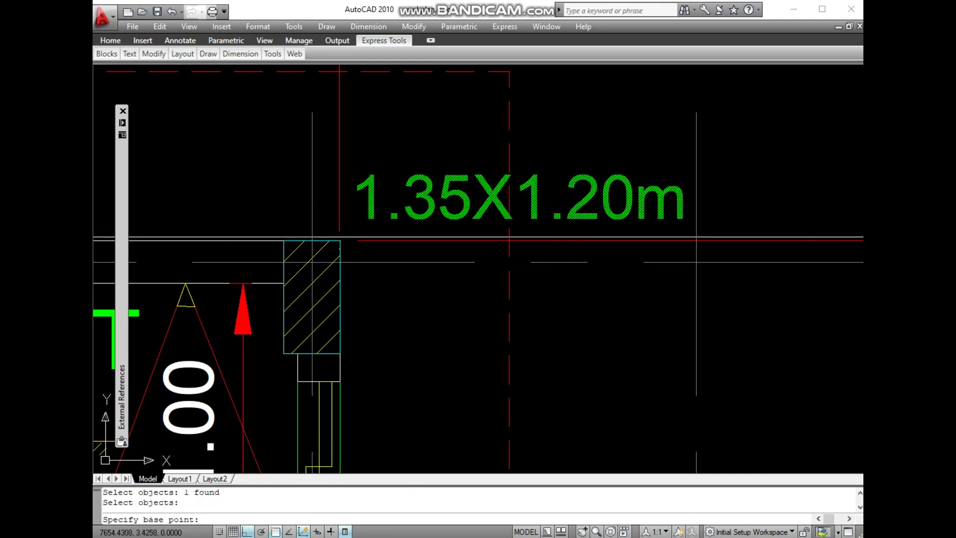
pyautogui.click(573, 241)
pyautogui.click(575, 173)
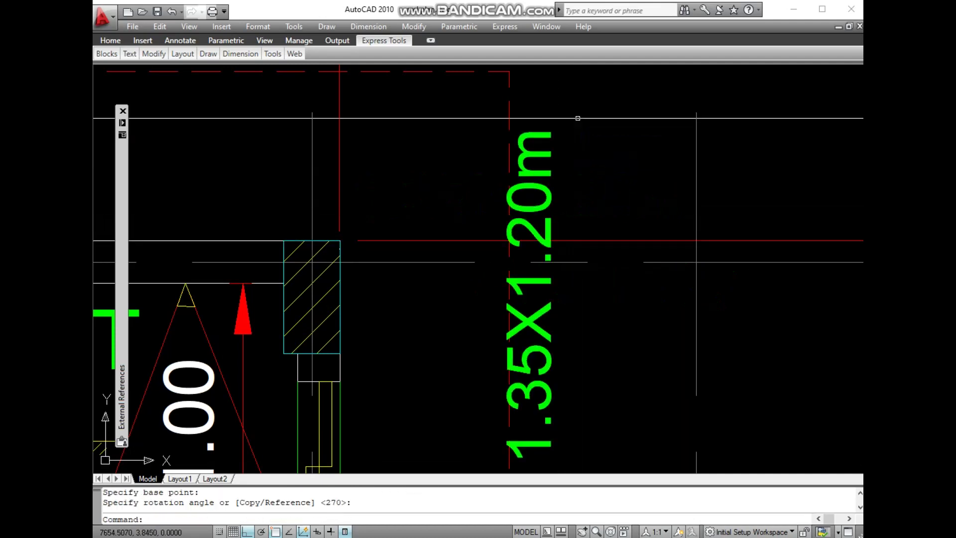
pyautogui.moveTo(575, 381); pyautogui.dragTo(647, 286, button='middle')
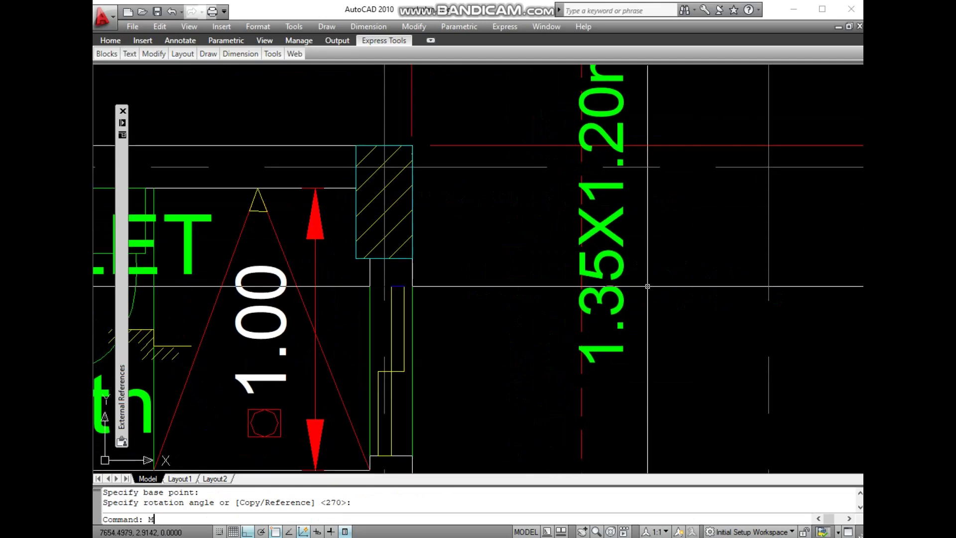
# Step: Move the vertical 1.35X1.20m label left beside the toilet's east wall, then slightly lower
pyautogui.press('Return')
pyautogui.click(611, 294)
pyautogui.press('Return')
pyautogui.click(696, 352)
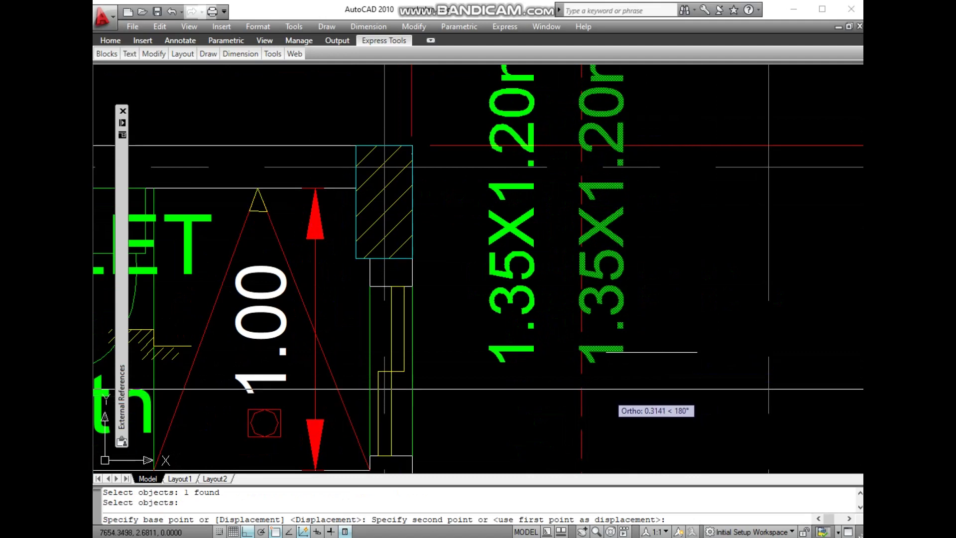
pyautogui.click(451, 374)
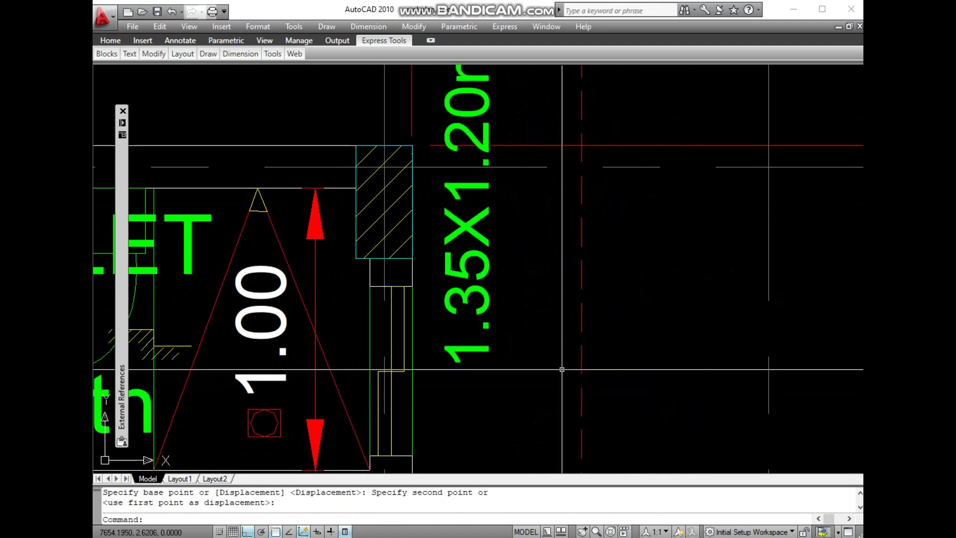
pyautogui.press('Return')
pyautogui.click(494, 307)
pyautogui.press('Return')
pyautogui.click(522, 244)
pyautogui.click(523, 326)
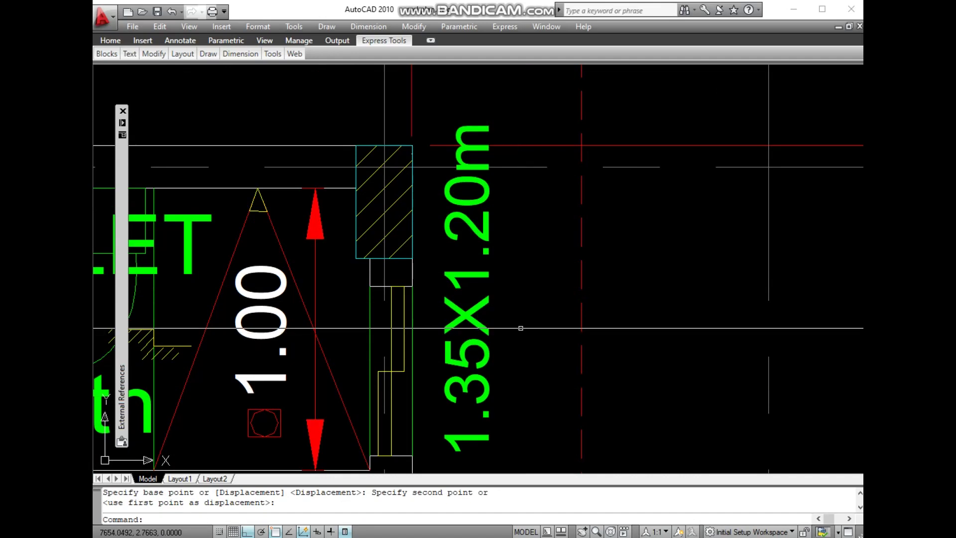
pyautogui.moveTo(530, 346); pyautogui.dragTo(640, 308, button='middle')
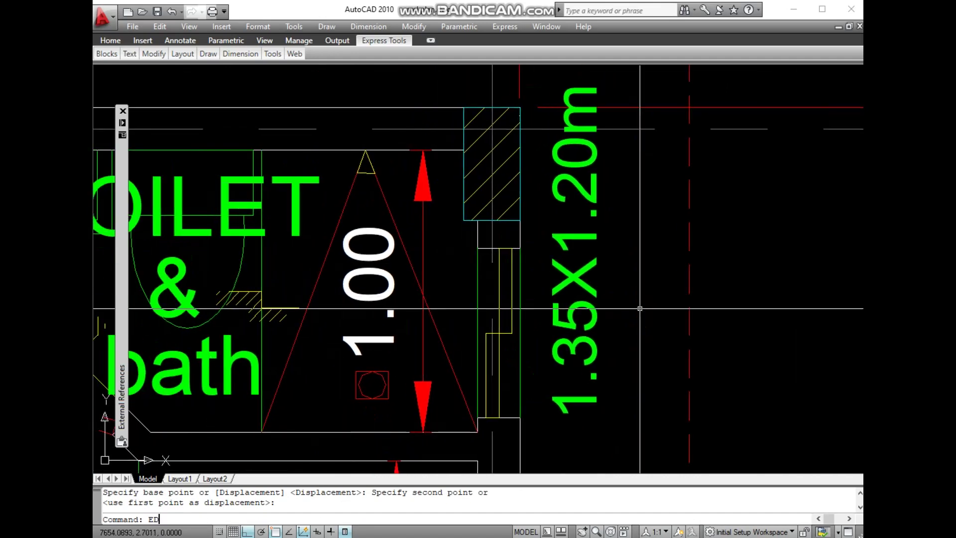
# Step: Measure the toilet's east-wall window opening with DIST, reading 0.6000
pyautogui.write('D')
pyautogui.press('Return')
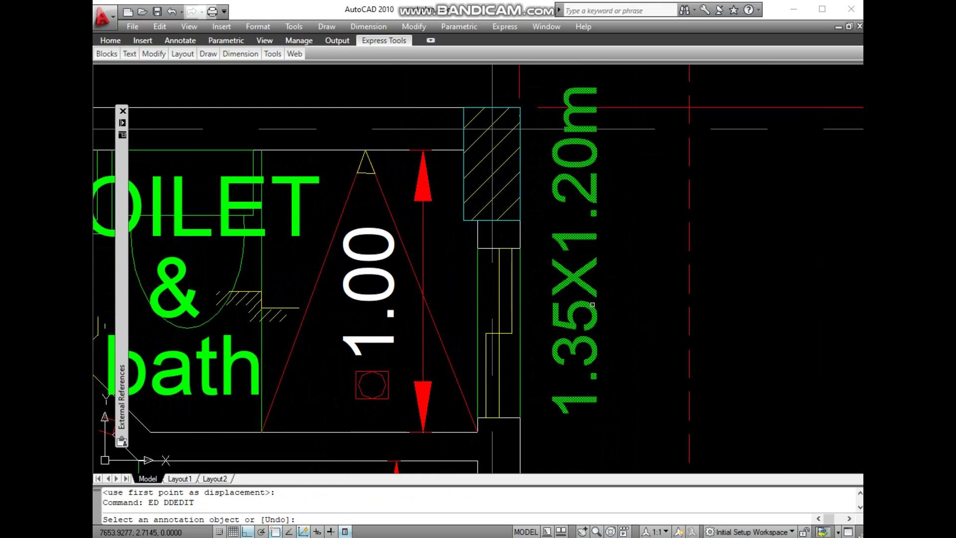
pyautogui.press('Escape')
pyautogui.press('Escape')
pyautogui.write('DI')
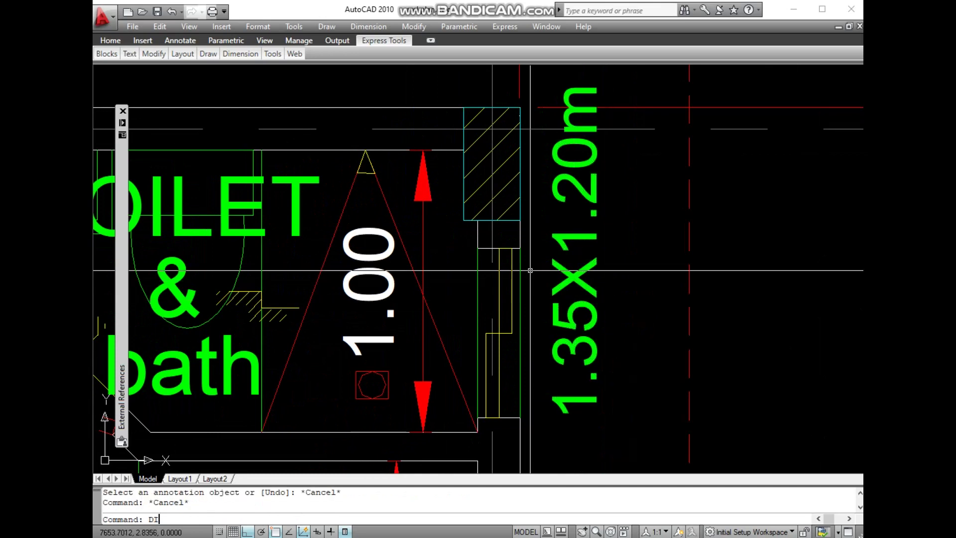
pyautogui.press('Return')
pyautogui.click(520, 247)
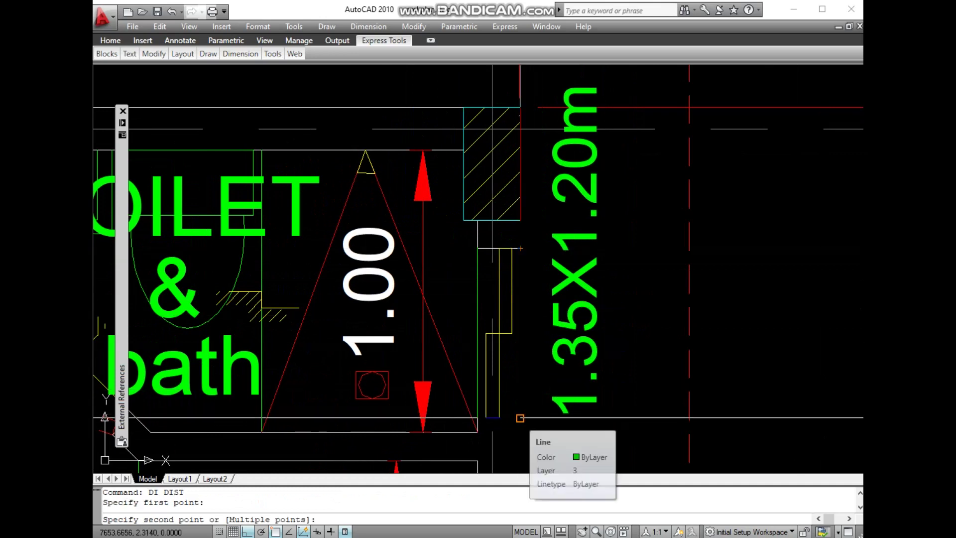
pyautogui.click(519, 417)
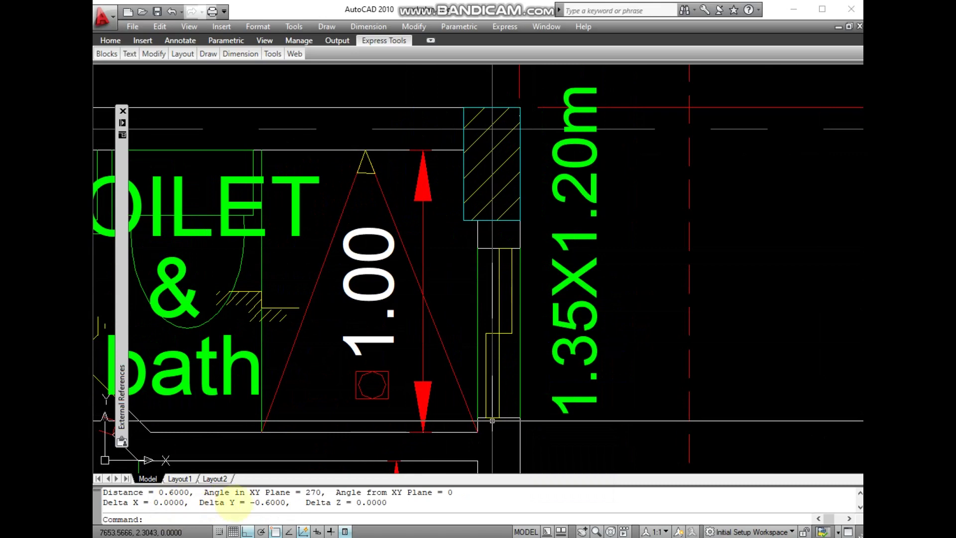
pyautogui.moveTo(246, 503); pyautogui.dragTo(273, 502)
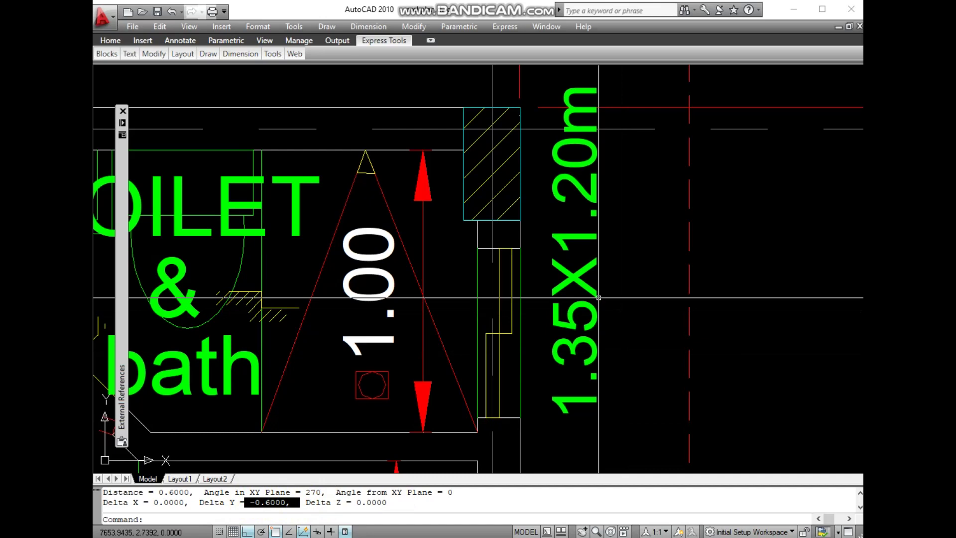
pyautogui.write('ED')
pyautogui.press('Return')
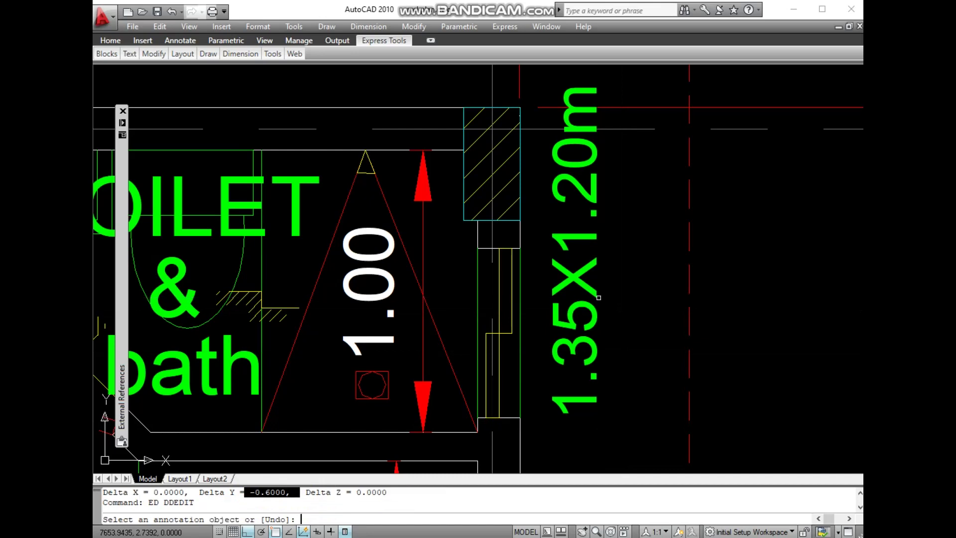
# Step: Edit the 1.35X1.20m label, deleting the leading 1 and changing 35 to 60, to read .60X1.20m
pyautogui.click(594, 291)
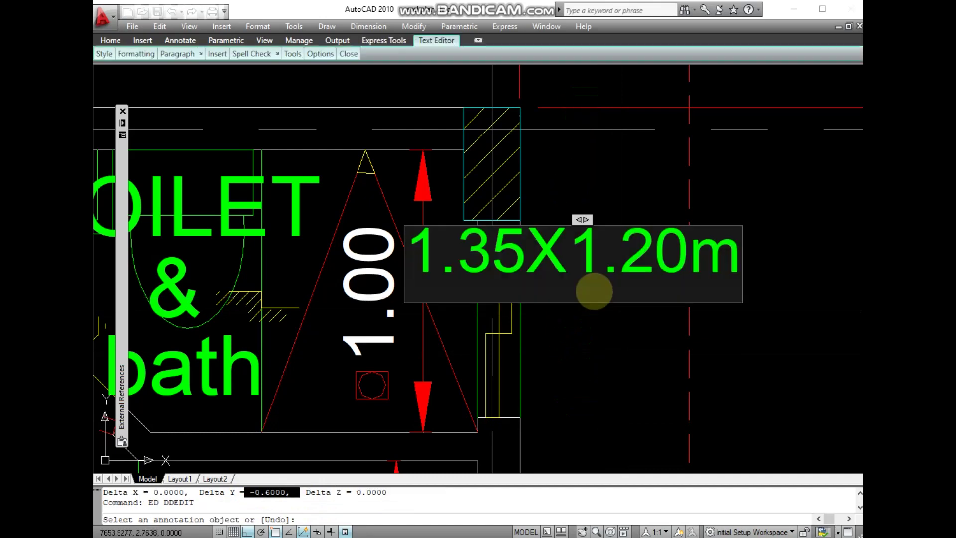
pyautogui.moveTo(418, 256); pyautogui.dragTo(431, 257)
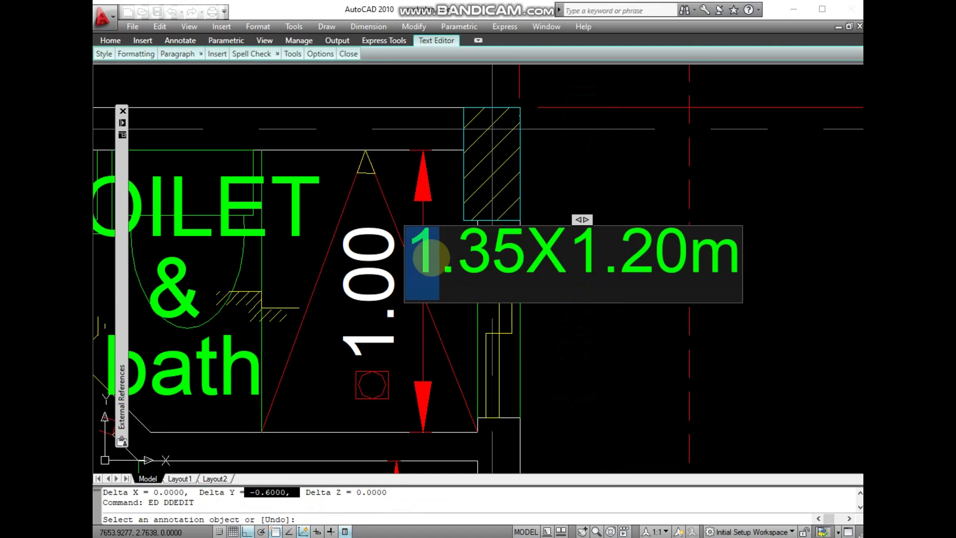
pyautogui.press('Delete')
pyautogui.moveTo(442, 252); pyautogui.dragTo(497, 251)
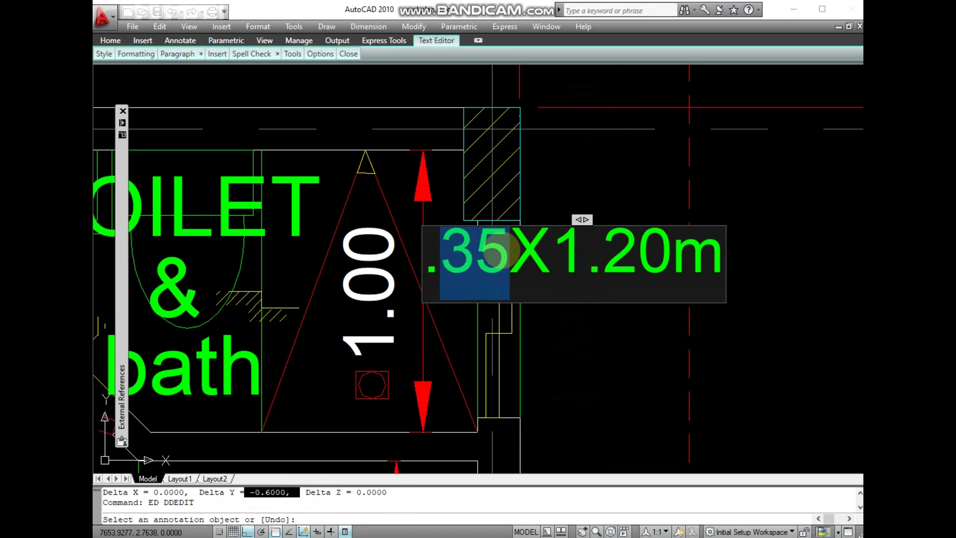
pyautogui.write('6')
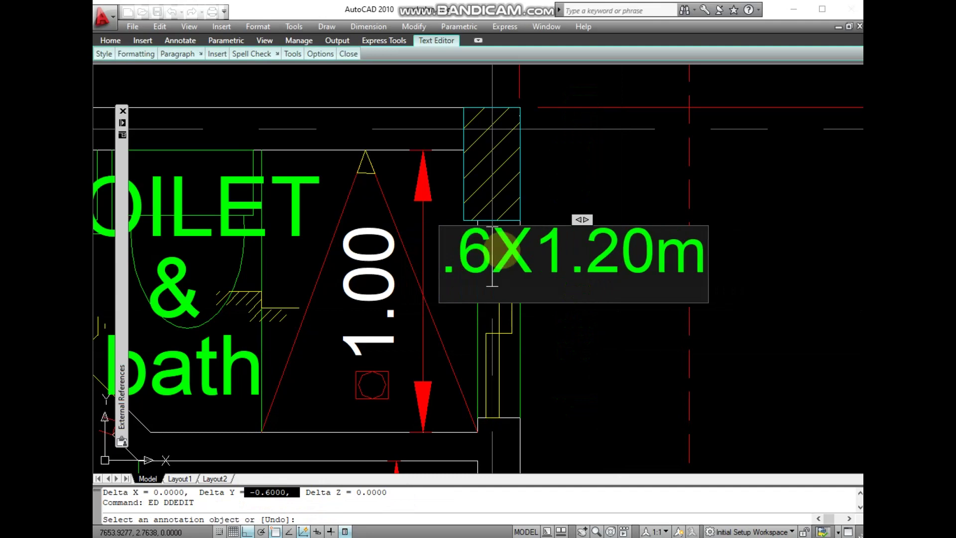
pyautogui.write('0')
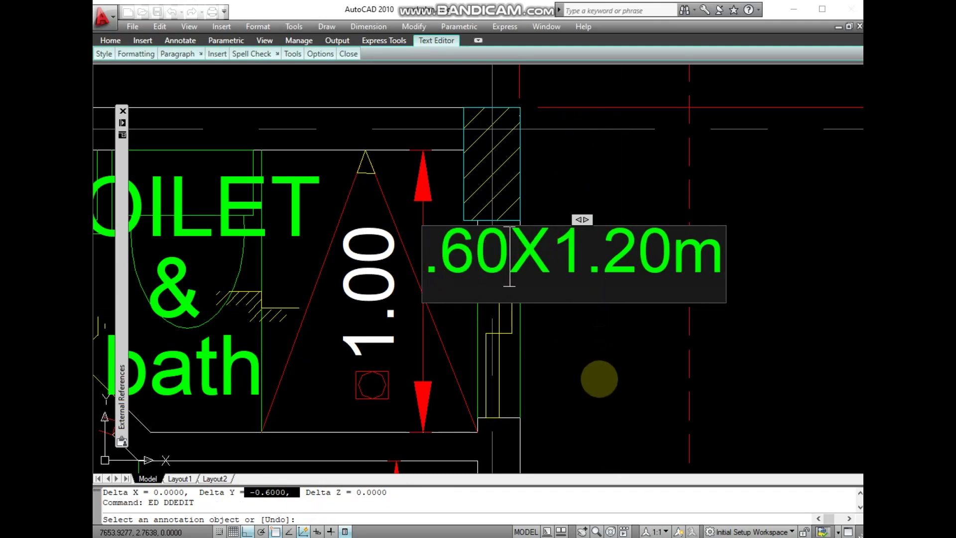
pyautogui.click(599, 379)
pyautogui.press('Return')
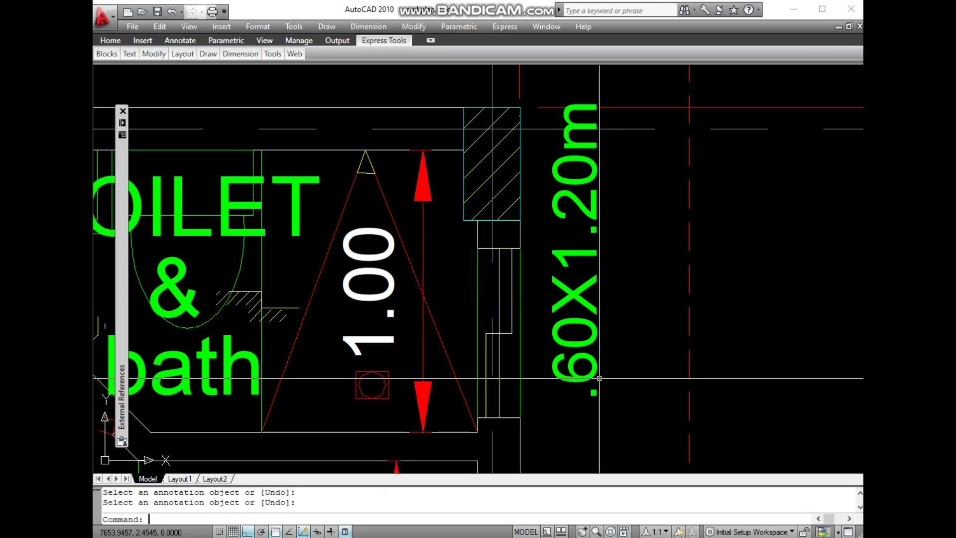
# Step: Move the .60X1.20m label lower beside the toilet window
pyautogui.moveTo(608, 326); pyautogui.dragTo(465, 306, button='middle')
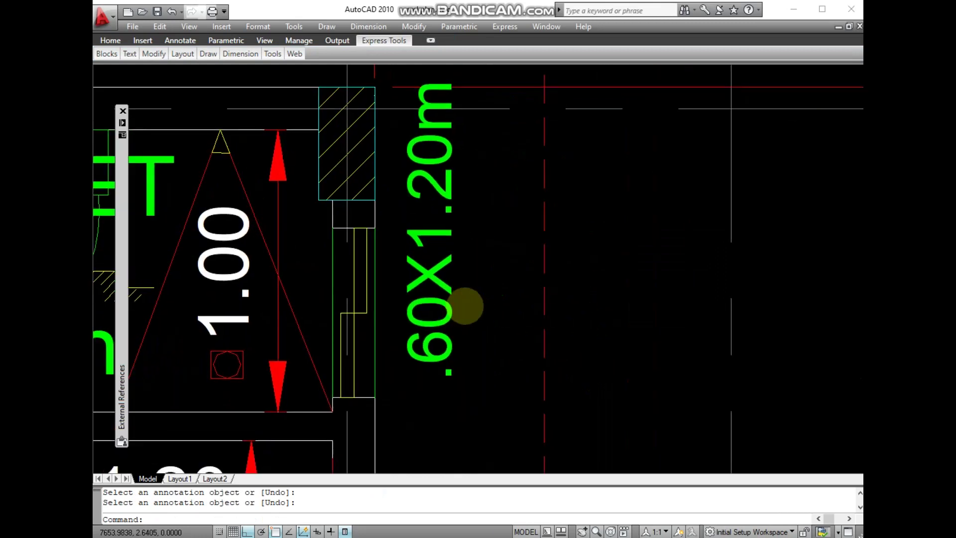
pyautogui.write('m')
pyautogui.press('Return')
pyautogui.click(447, 361)
pyautogui.press('Return')
pyautogui.click(516, 332)
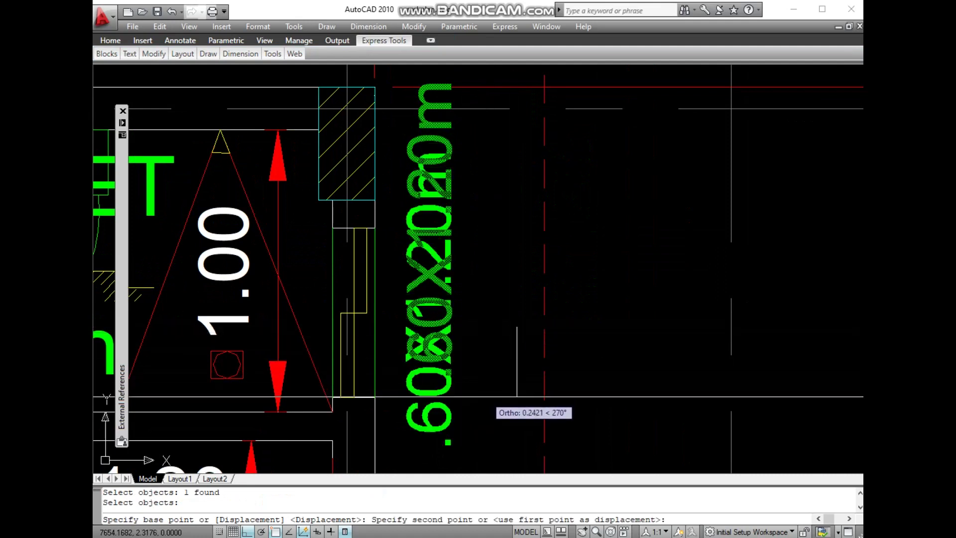
pyautogui.click(491, 377)
# Step: Copy the .60X1.20m label down beside the lower window by the dining area
pyautogui.scroll(-2, 490, 348)
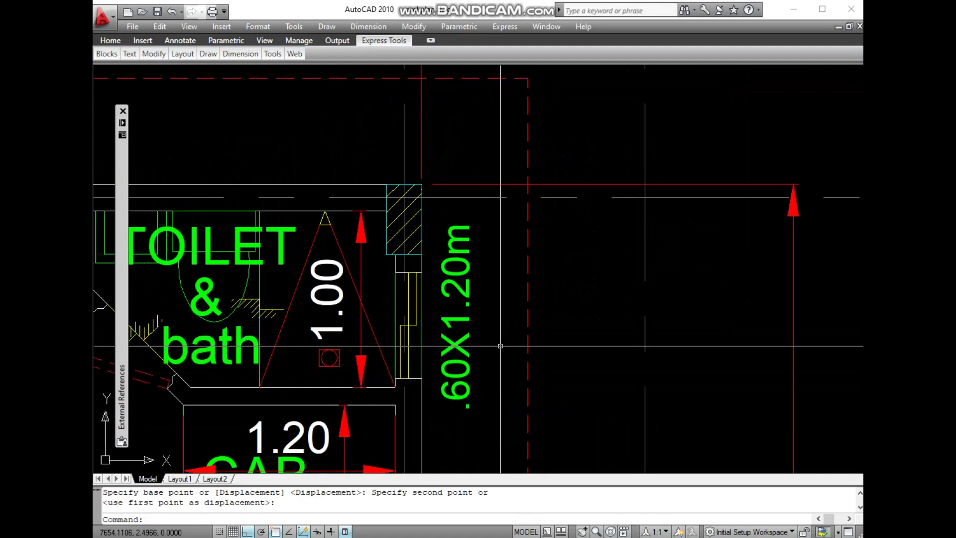
pyautogui.moveTo(495, 345); pyautogui.dragTo(581, 278, button='middle')
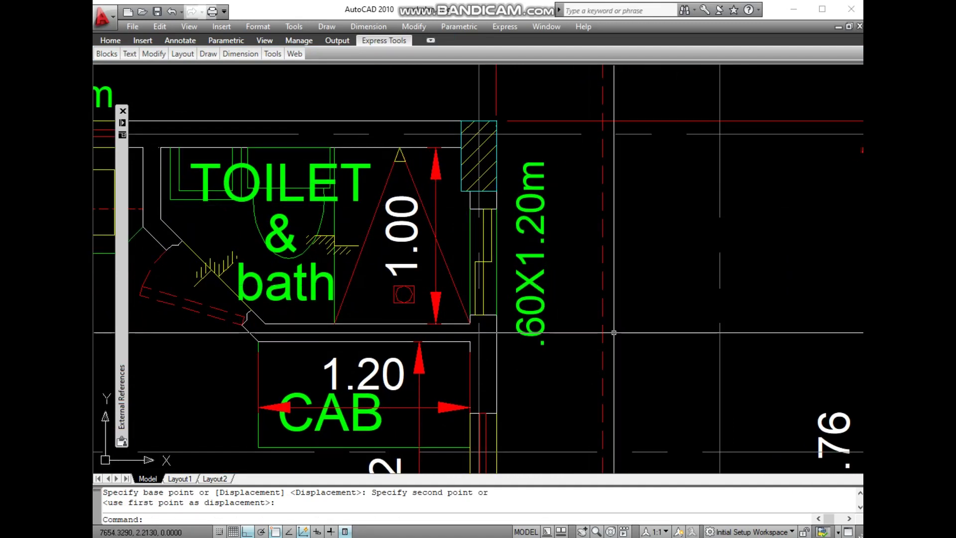
pyautogui.scroll(-3, 614, 332)
pyautogui.scroll(-2, 617, 348)
pyautogui.moveTo(618, 363)
pyautogui.mouseDown(button='middle')
pyautogui.moveTo(527, 310)
pyautogui.moveTo(459, 295)
pyautogui.mouseUp(button='middle')
pyautogui.scroll(2, 509, 313)
pyautogui.scroll(2, 508, 313)
pyautogui.write('CO')
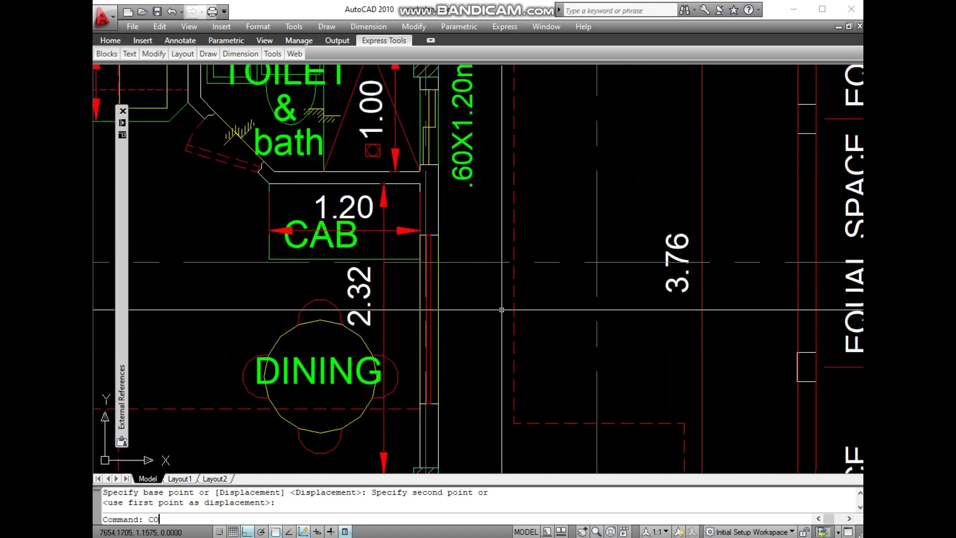
pyautogui.click(169, 523)
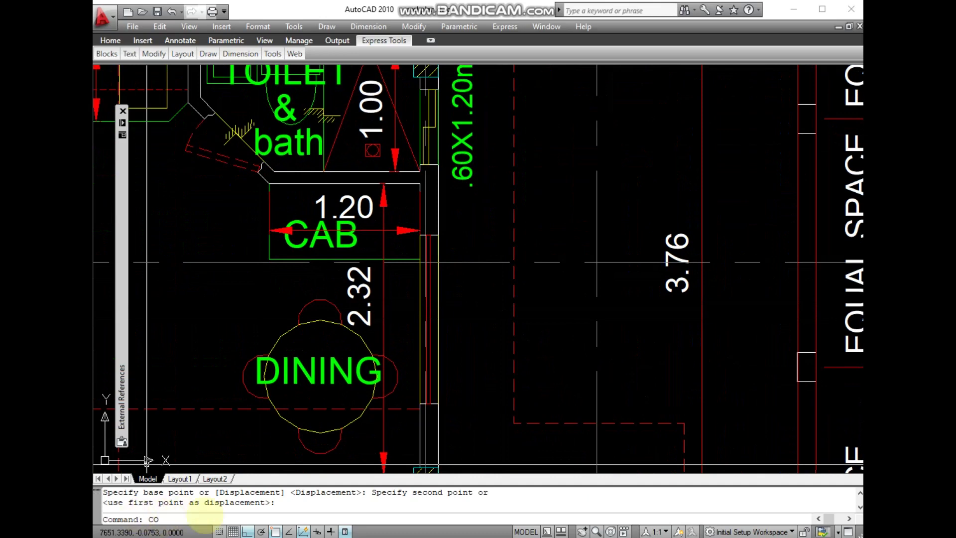
pyautogui.press('Return')
pyautogui.click(463, 177)
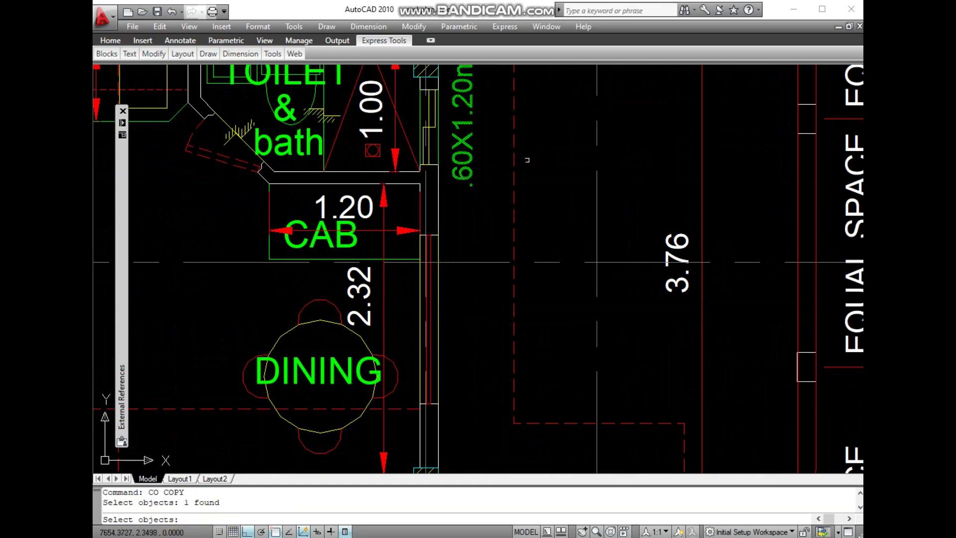
pyautogui.press('Return')
pyautogui.click(540, 128)
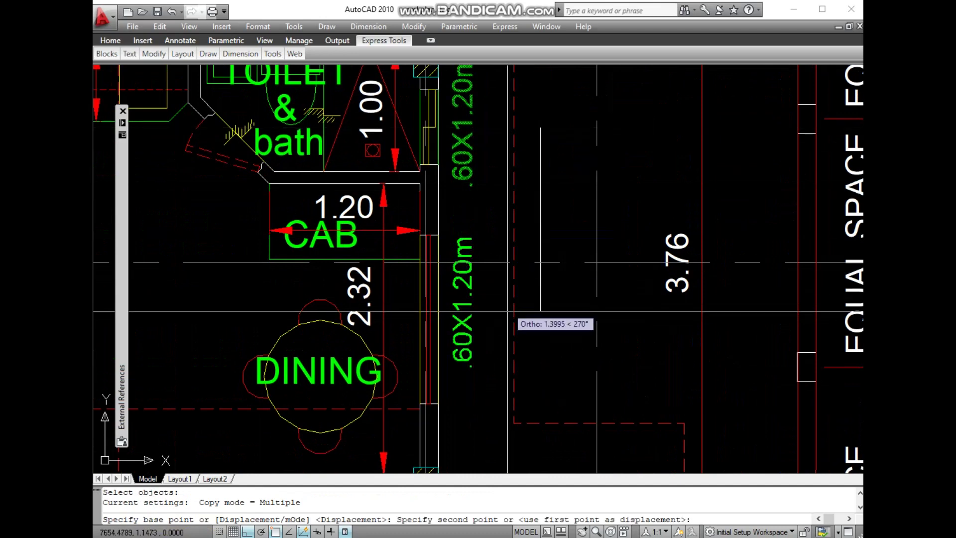
pyautogui.click(493, 322)
pyautogui.press('Return')
pyautogui.write('DI')
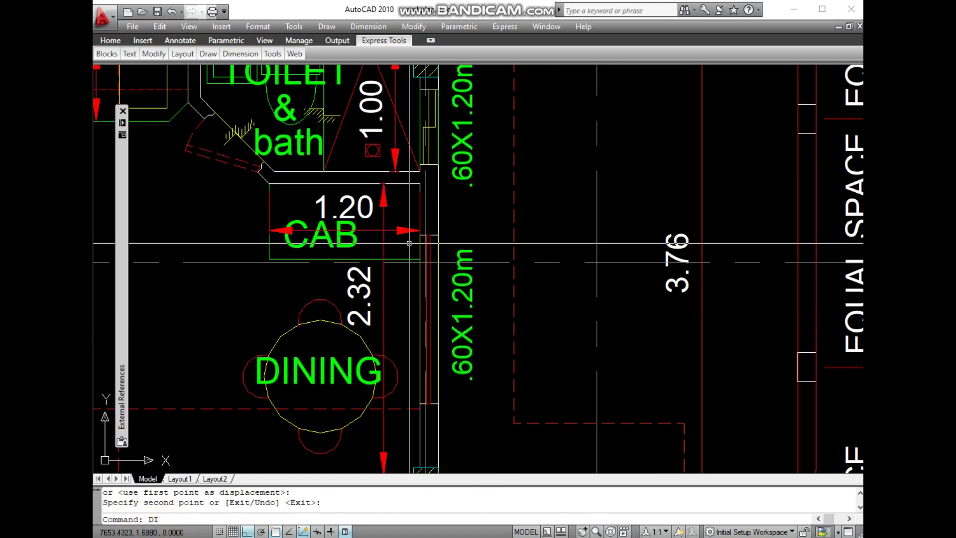
pyautogui.press('Return')
# Step: Measure the dining window opening as 1.3491 and relabel it 1.35X1.20m
pyautogui.click(438, 236)
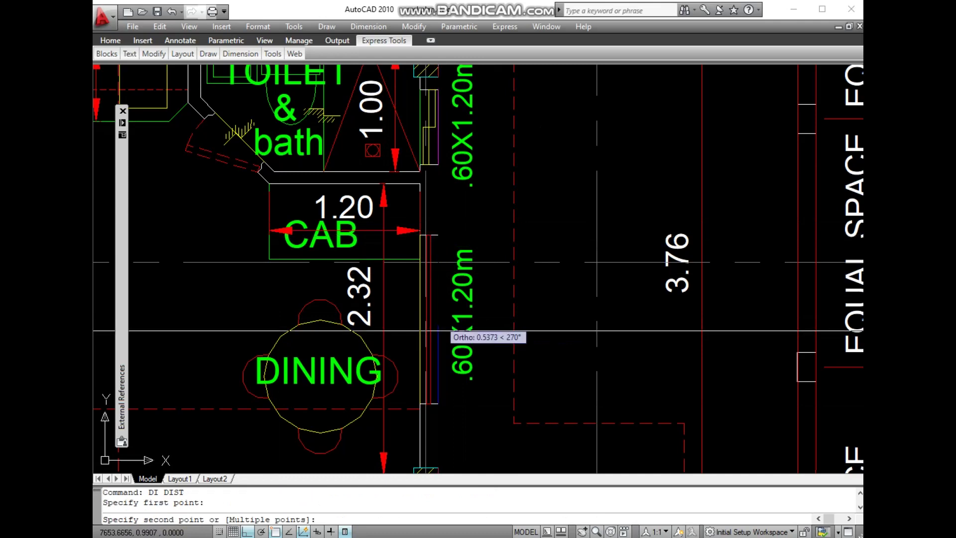
pyautogui.click(438, 404)
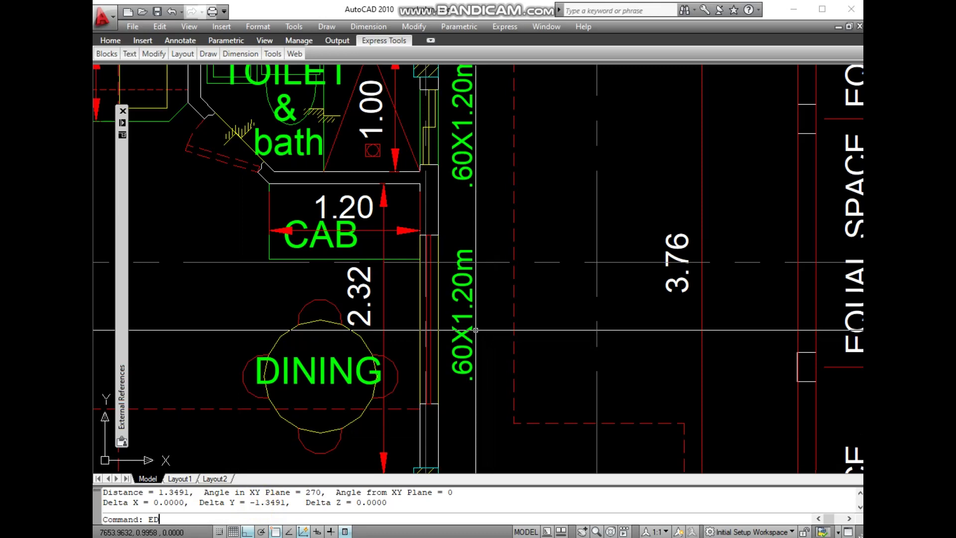
pyautogui.press('Return')
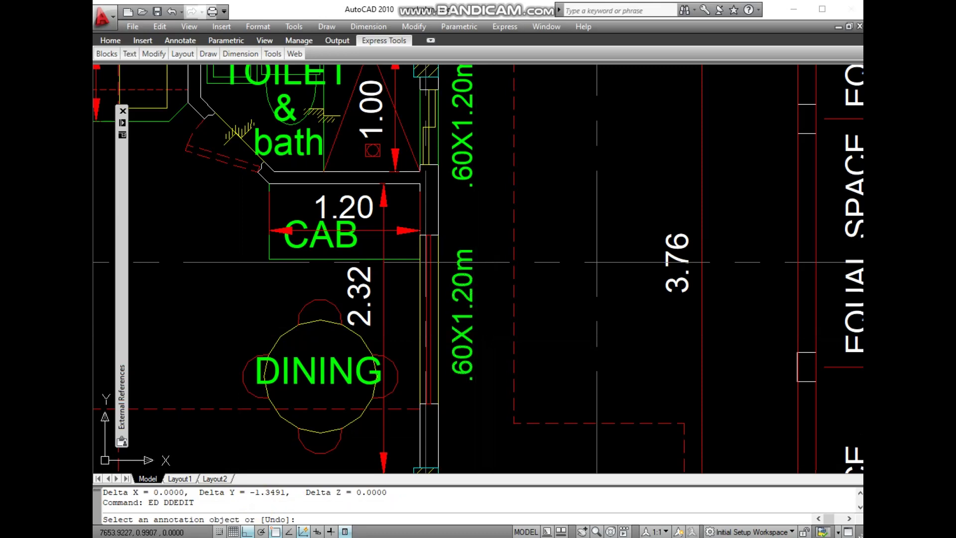
pyautogui.click(462, 326)
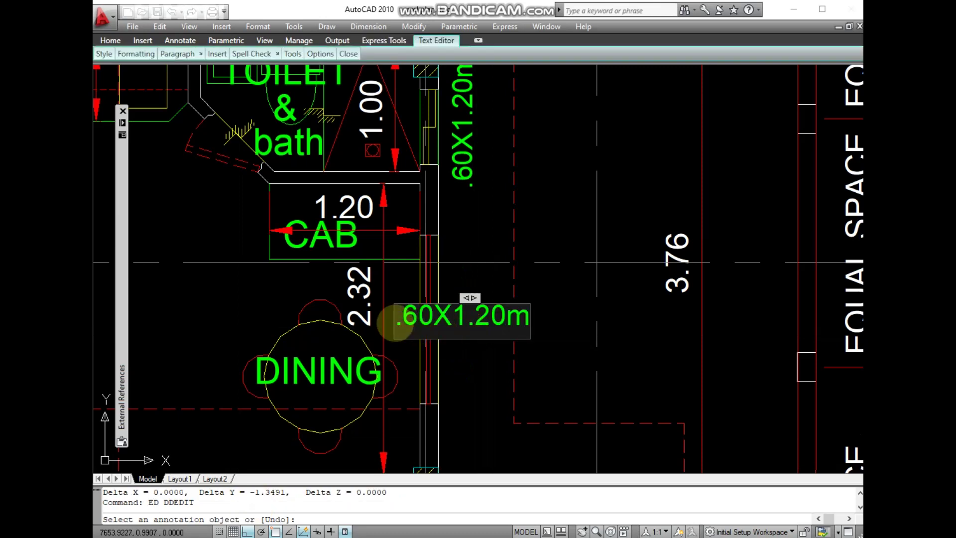
pyautogui.write('1')
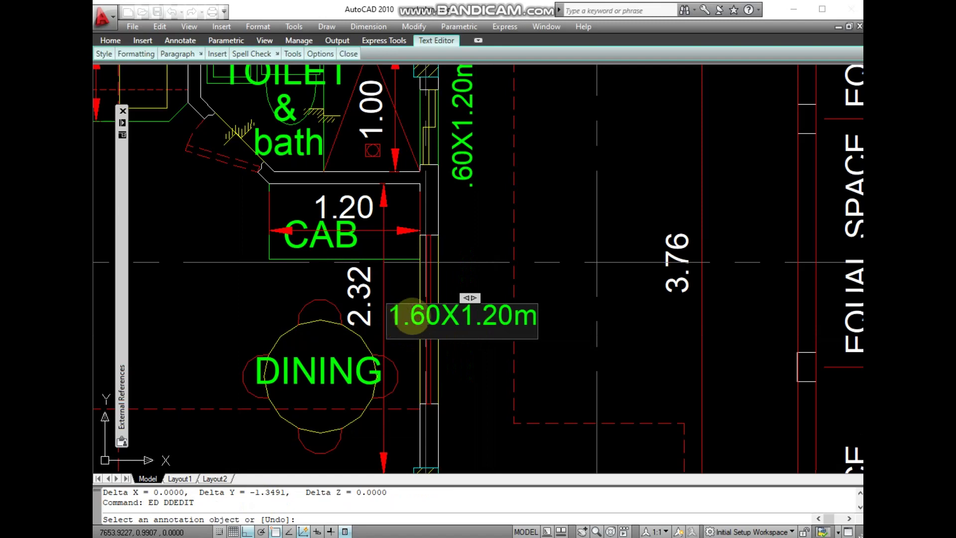
pyautogui.moveTo(412, 316); pyautogui.dragTo(437, 319)
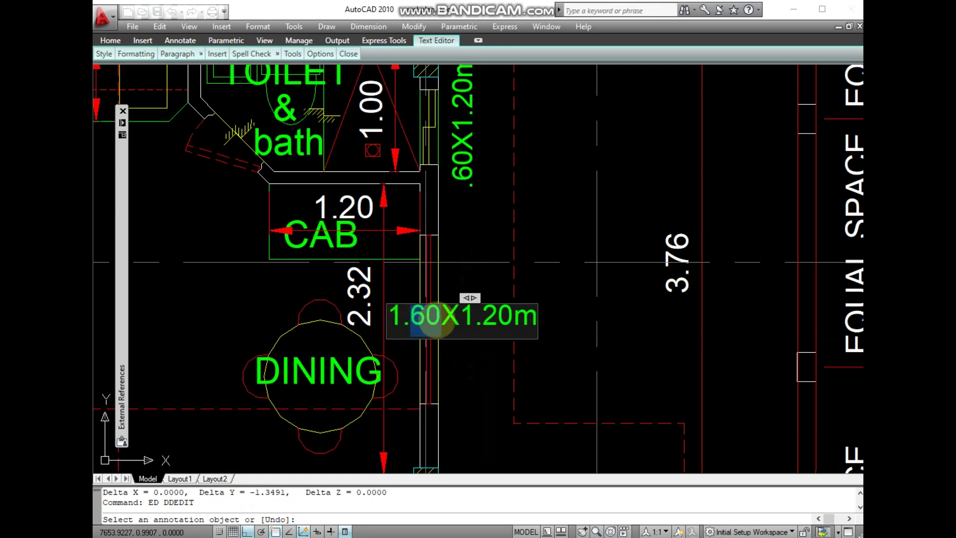
pyautogui.write('3')
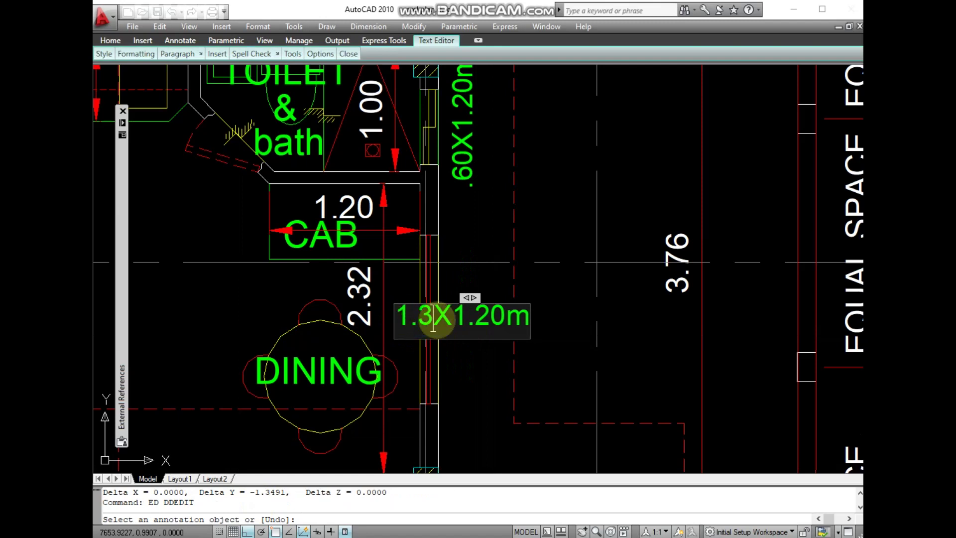
pyautogui.write('5')
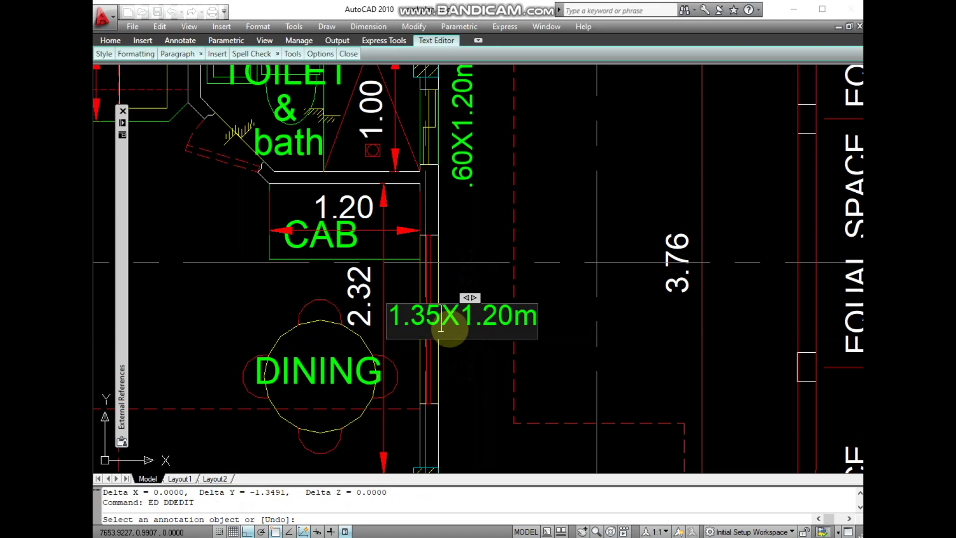
pyautogui.click(546, 338)
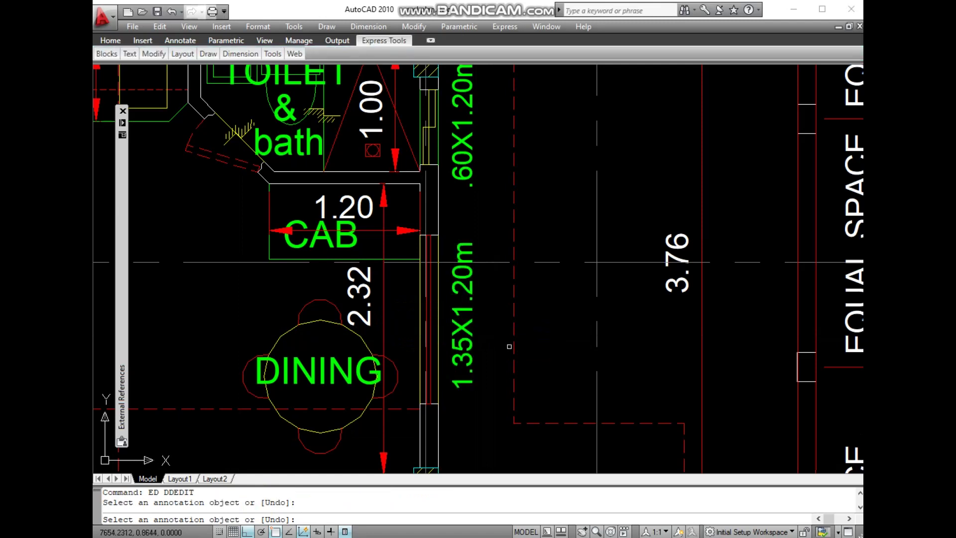
# Step: Nudge the 1.35X1.20m label into place beside the dining room window
pyautogui.press('Return')
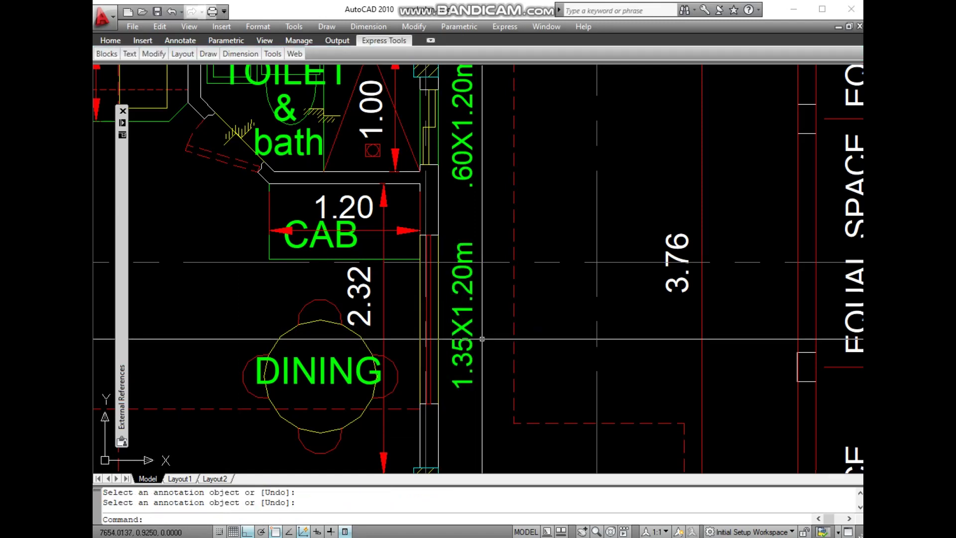
pyautogui.write('M')
pyautogui.press('Return')
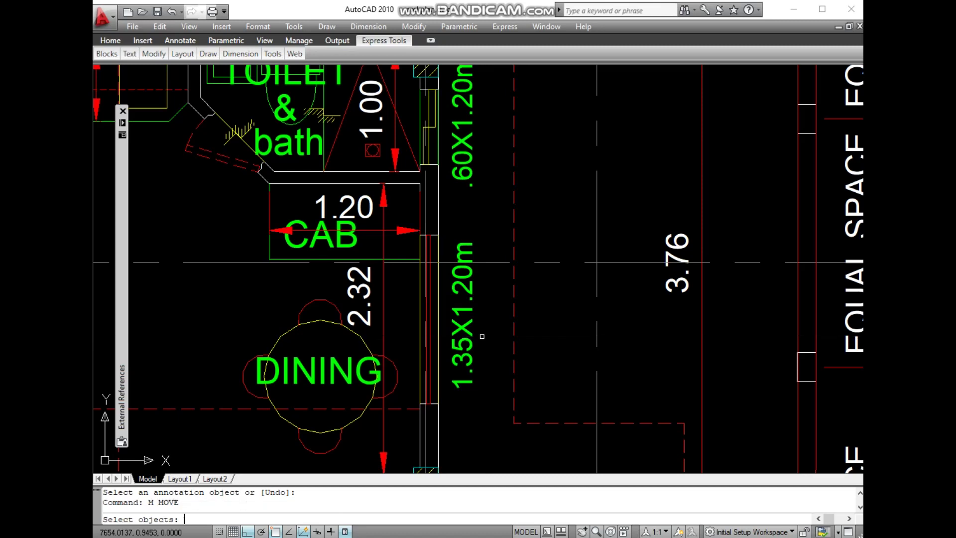
pyautogui.click(463, 324)
pyautogui.press('Return')
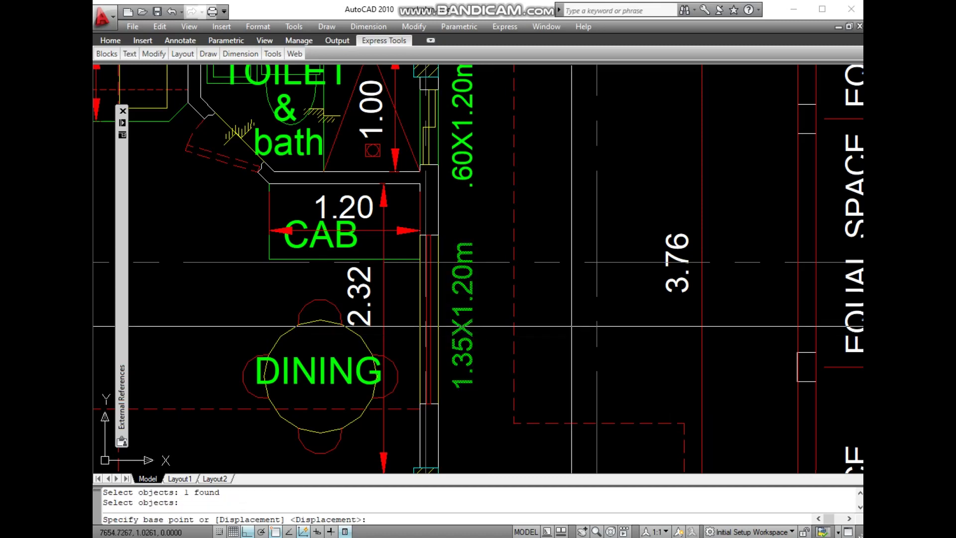
pyautogui.click(568, 324)
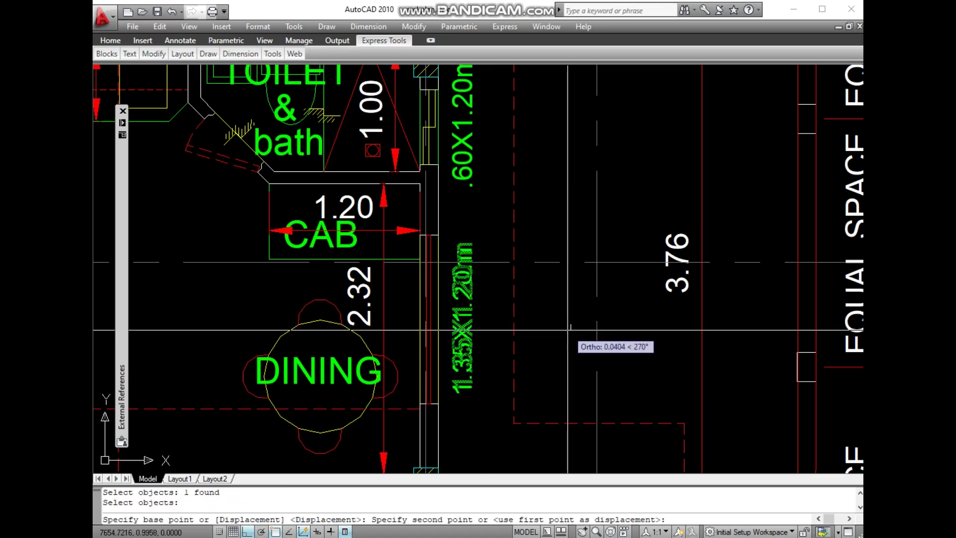
pyautogui.click(565, 332)
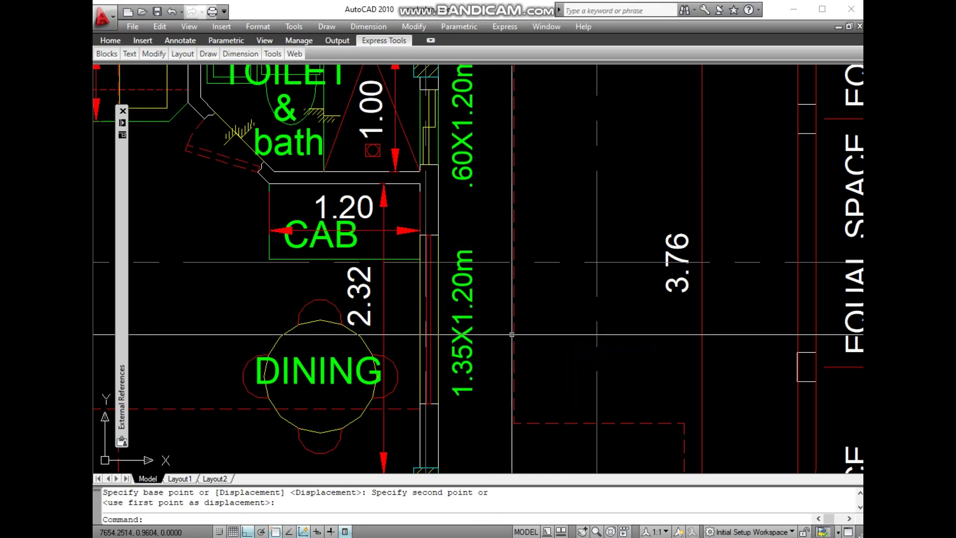
pyautogui.moveTo(526, 340); pyautogui.dragTo(510, 274, button='middle')
pyautogui.write('CO')
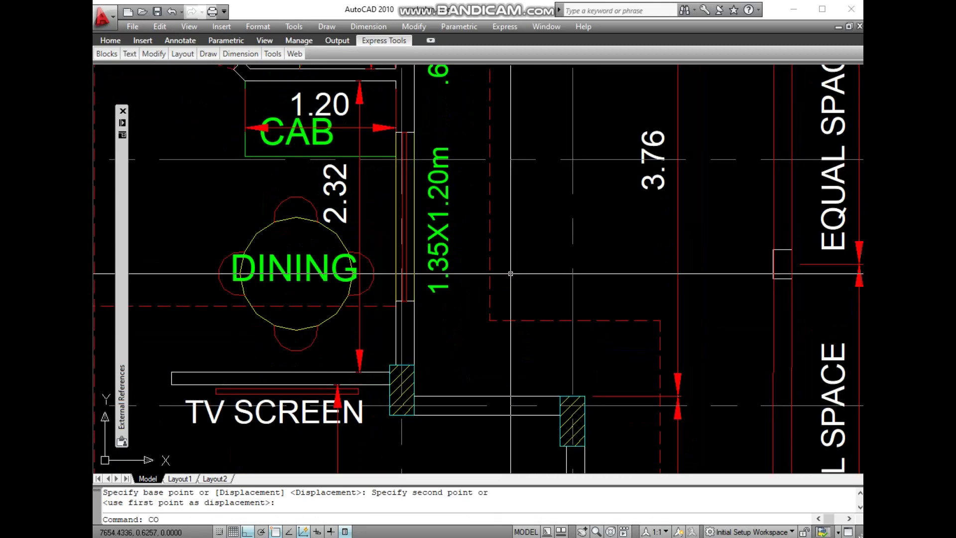
# Step: Copy the 1.35X1.20m label, based at its midpoint, beside the living room window
pyautogui.press('Return')
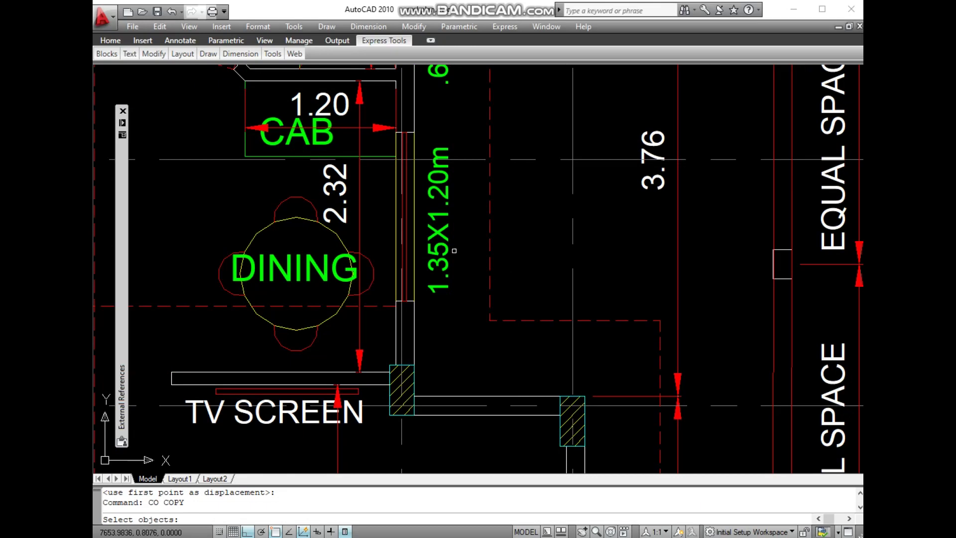
pyautogui.click(442, 246)
pyautogui.press('Return')
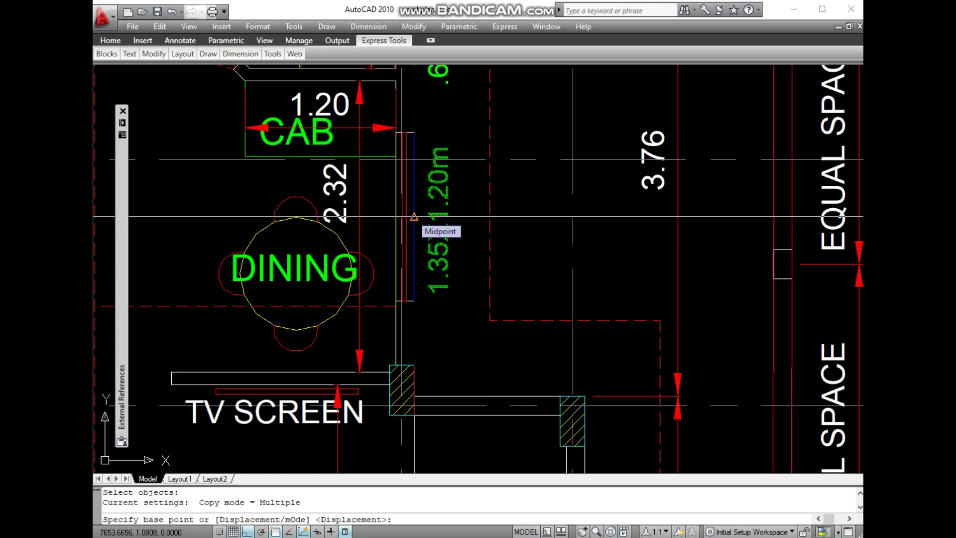
pyautogui.click(413, 217)
pyautogui.moveTo(592, 443)
pyautogui.mouseDown(button='middle')
pyautogui.moveTo(558, 315)
pyautogui.moveTo(498, 187)
pyautogui.mouseUp(button='middle')
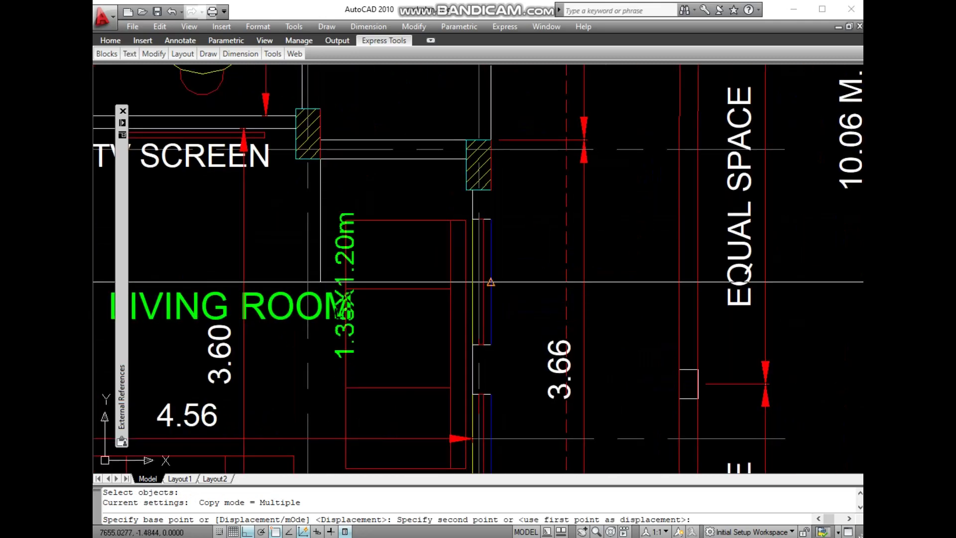
pyautogui.click(520, 282)
pyautogui.press('Return')
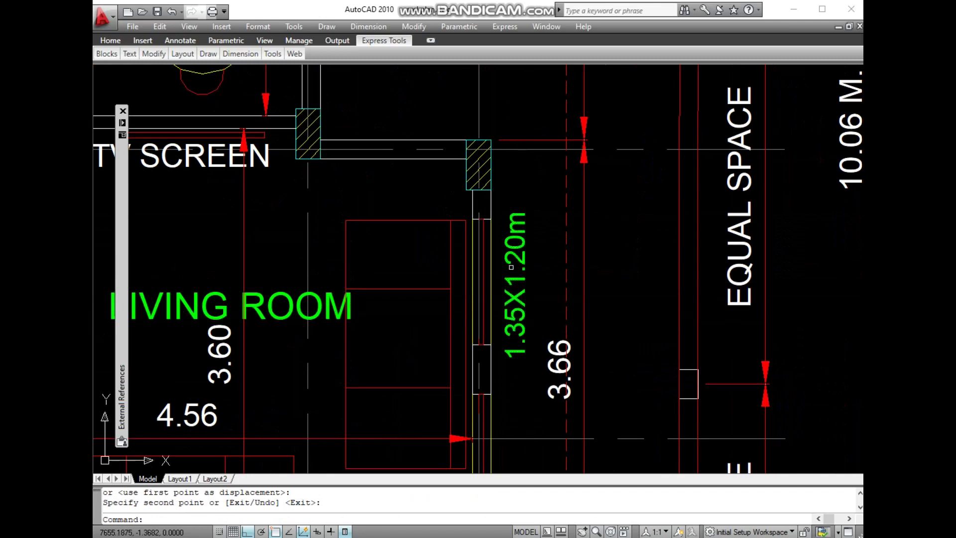
# Step: Measure the living room window opening as 1.0000
pyautogui.scroll(2, 511, 248)
pyautogui.scroll(1, 491, 246)
pyautogui.write('DI')
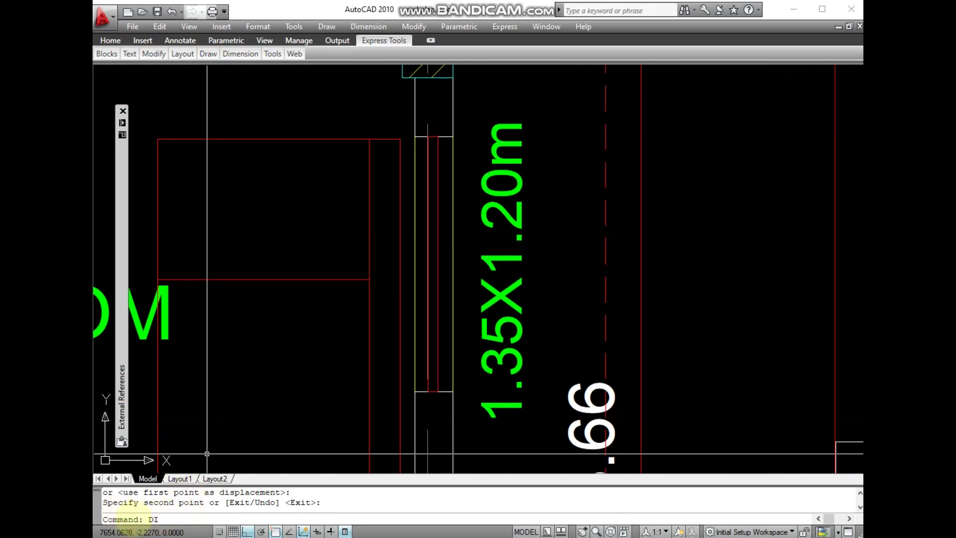
pyautogui.press('Return')
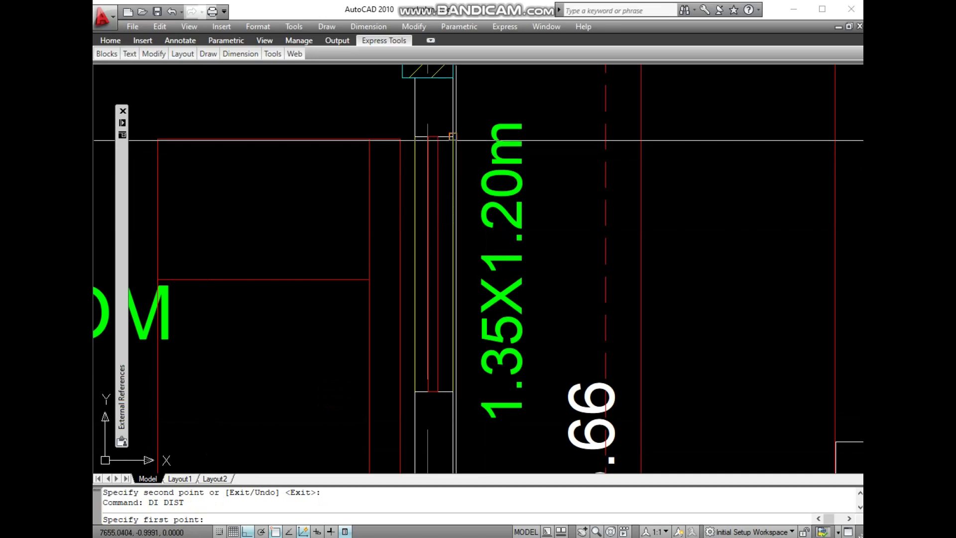
pyautogui.click(452, 135)
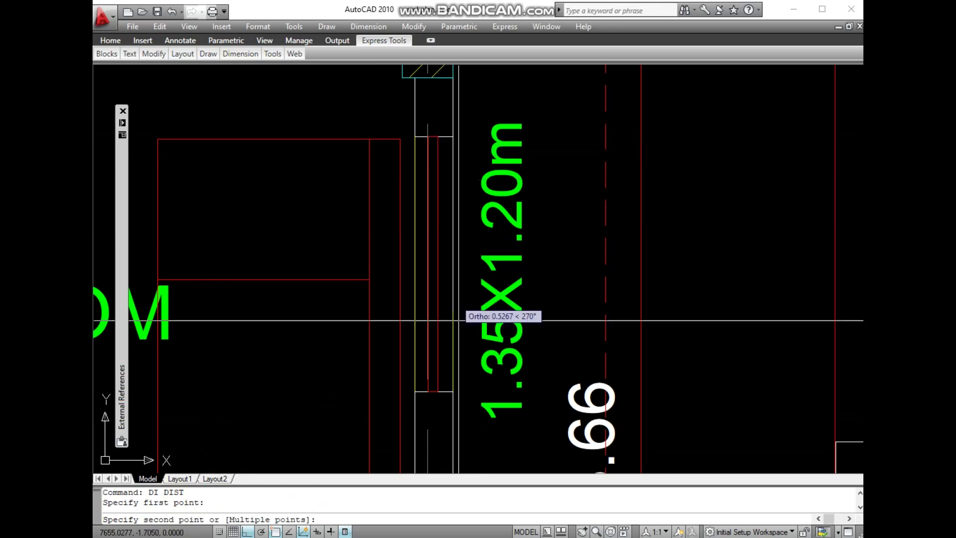
pyautogui.click(452, 390)
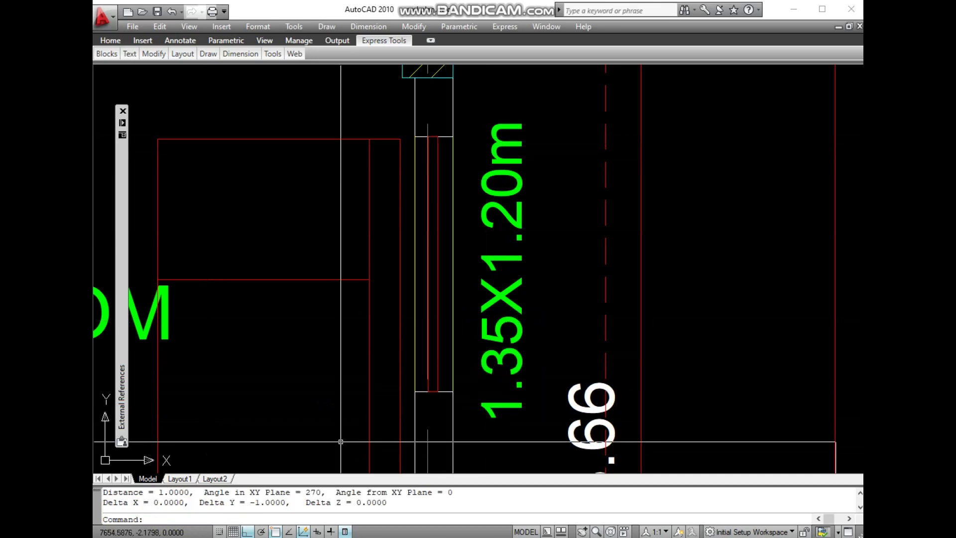
pyautogui.moveTo(249, 502); pyautogui.dragTo(288, 502)
pyautogui.write('ED')
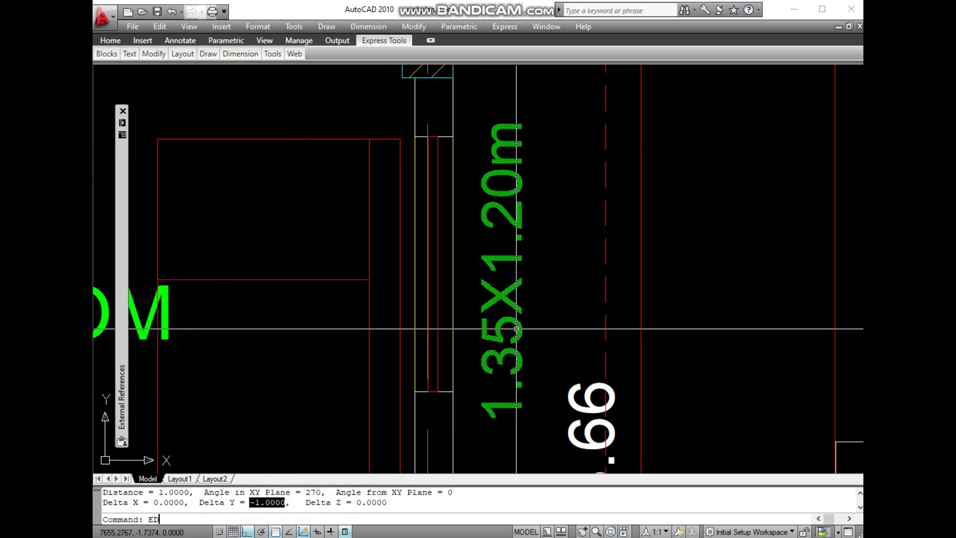
# Step: Change 35 to 00 in the copied label so it reads 1.00X1.20m
pyautogui.press('Return')
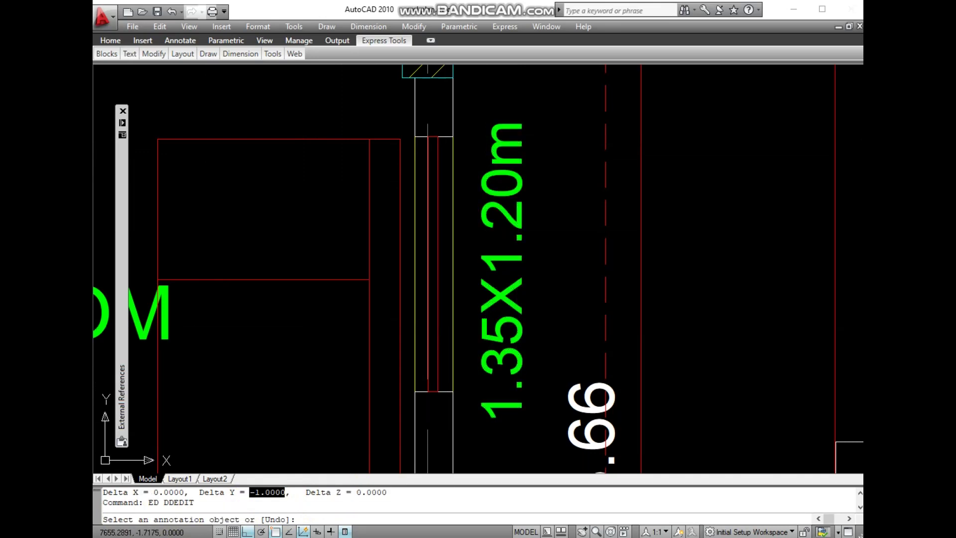
pyautogui.click(518, 324)
pyautogui.moveTo(392, 294); pyautogui.dragTo(448, 278)
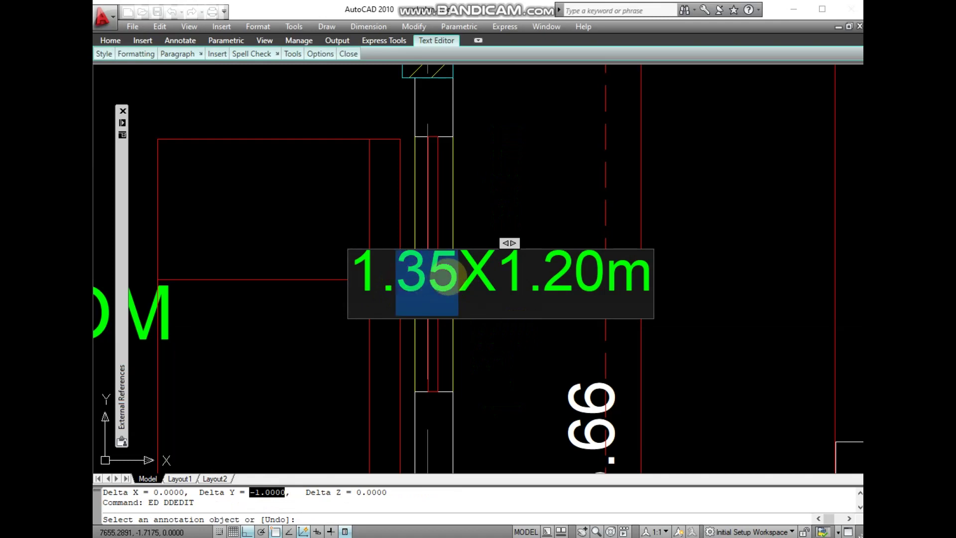
pyautogui.write('00')
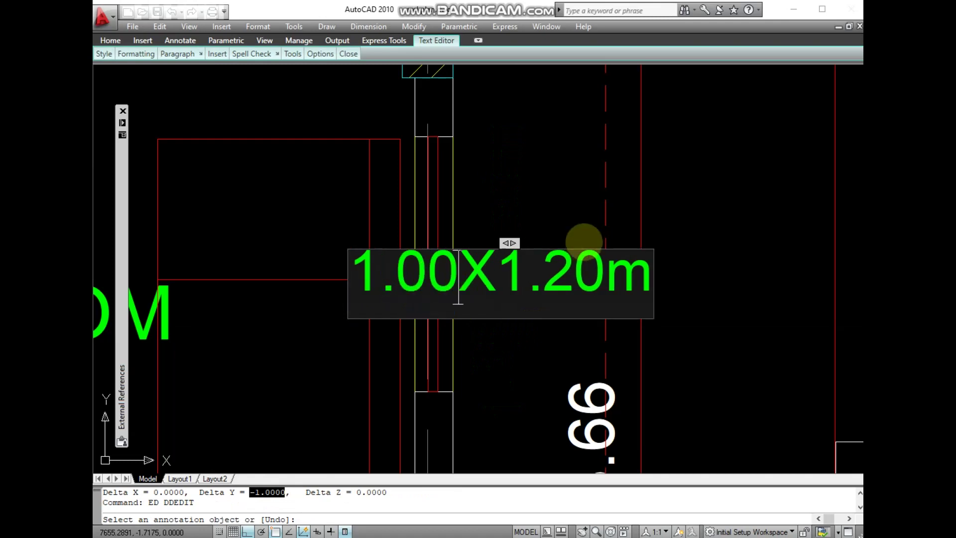
pyautogui.click(552, 195)
pyautogui.press('Return')
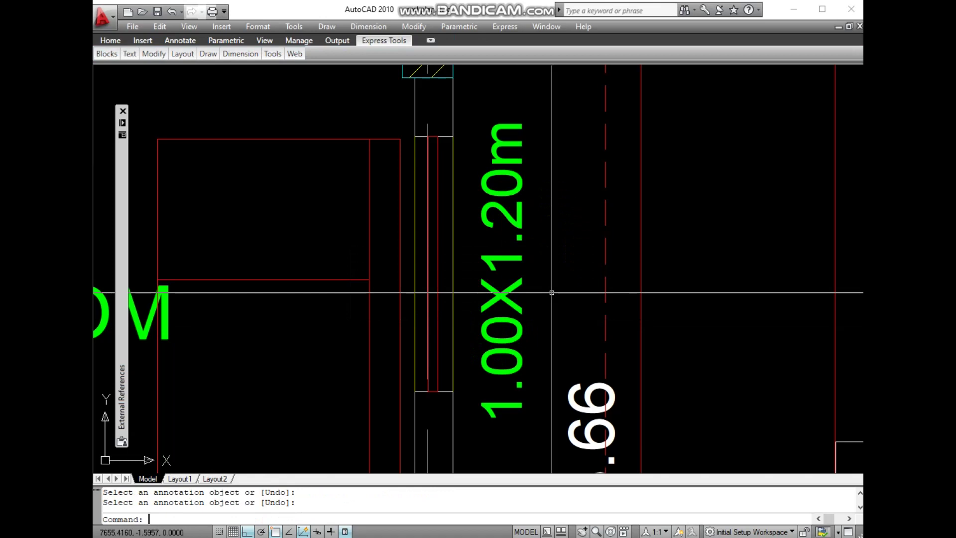
pyautogui.scroll(-5, 526, 301)
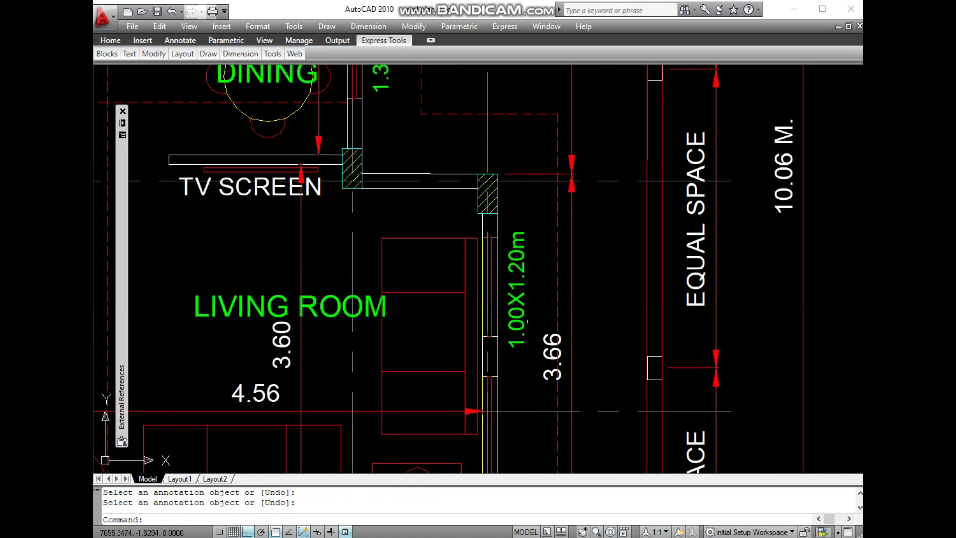
pyautogui.moveTo(533, 316)
pyautogui.mouseDown(button='middle')
pyautogui.moveTo(495, 254)
pyautogui.moveTo(435, 229)
pyautogui.mouseUp(button='middle')
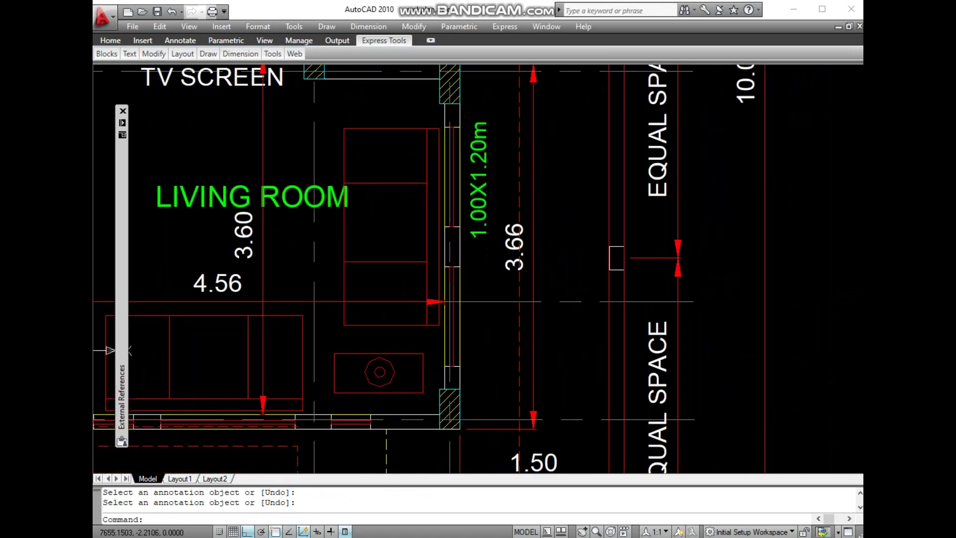
pyautogui.scroll(2, 475, 296)
pyautogui.write('DI')
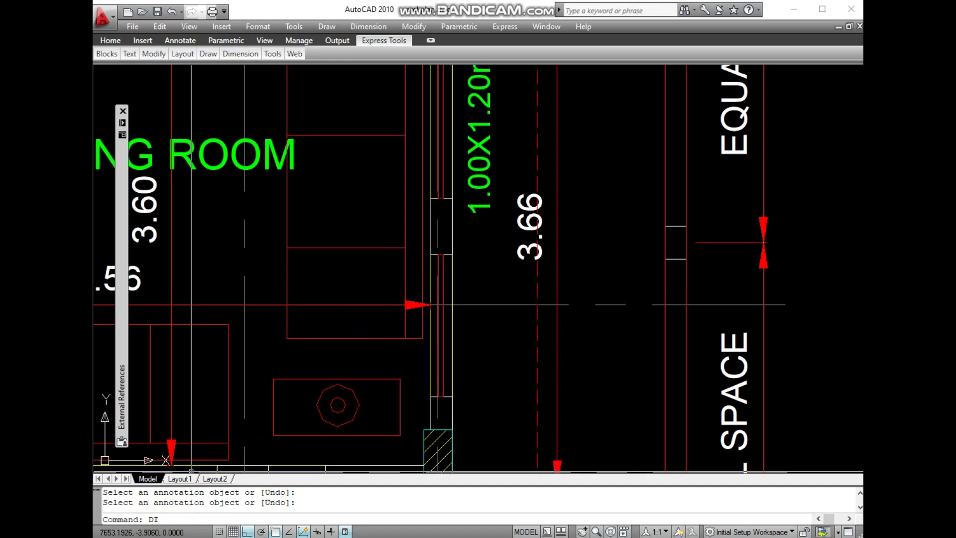
# Step: Measure the next living room window opening as 1.0000
pyautogui.press('Return')
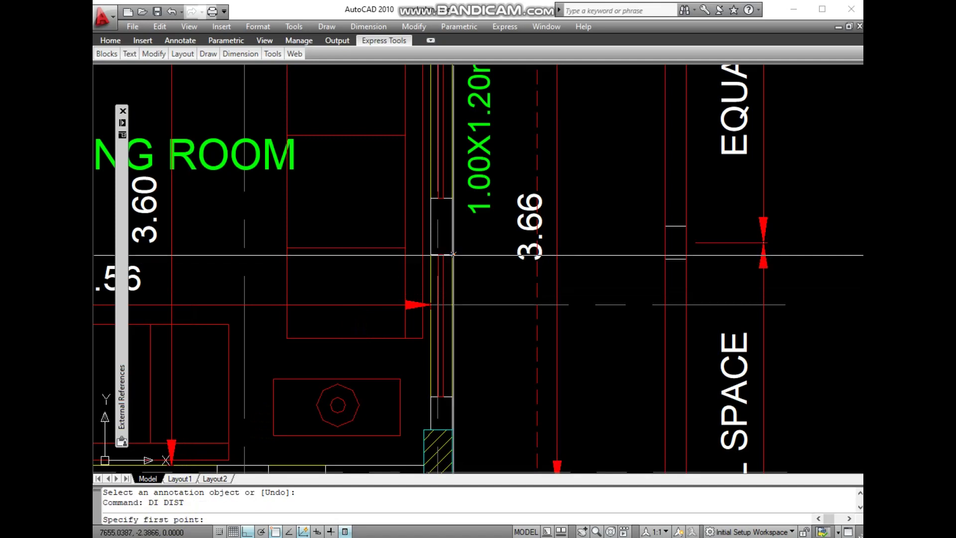
pyautogui.click(452, 255)
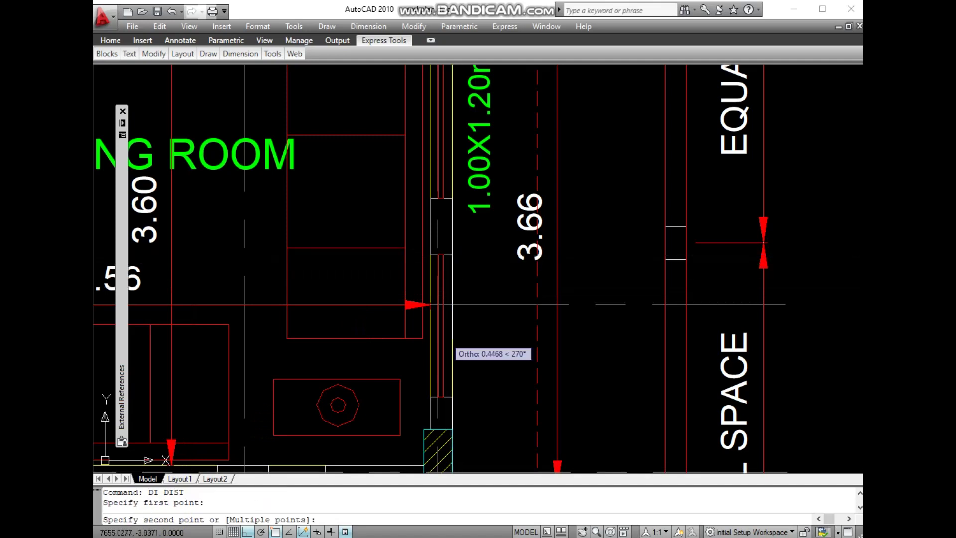
pyautogui.click(451, 397)
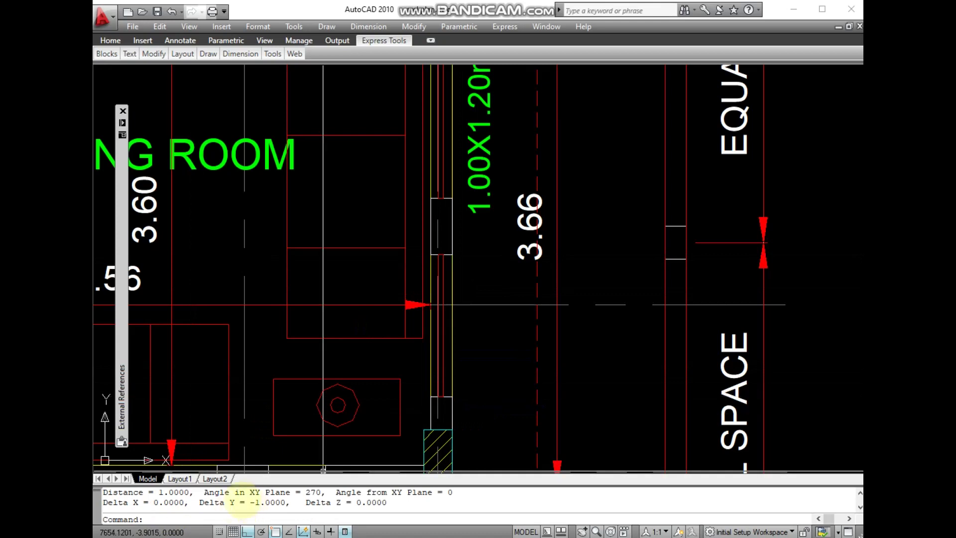
pyautogui.moveTo(246, 502); pyautogui.dragTo(285, 502)
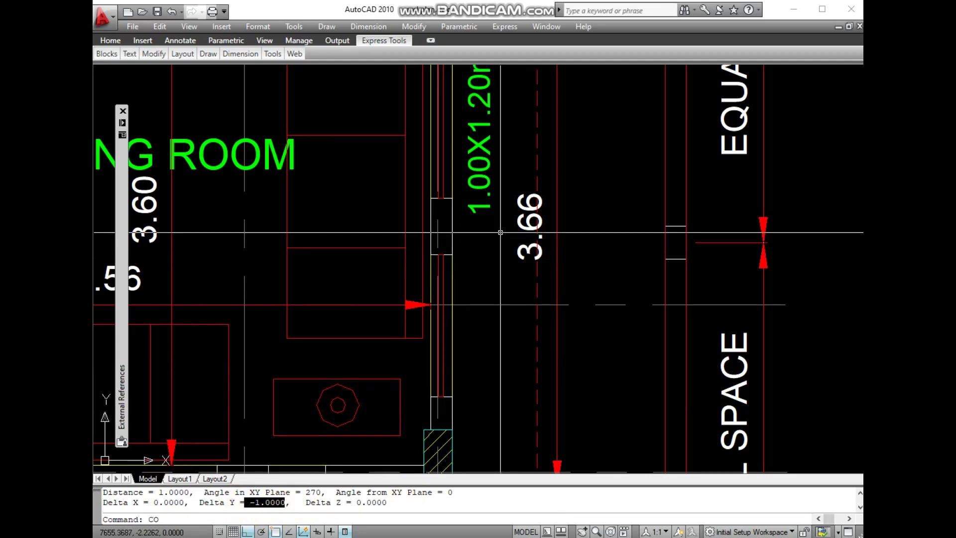
# Step: Copy the 1.00X1.20m label down beside the lower window
pyautogui.press('Return')
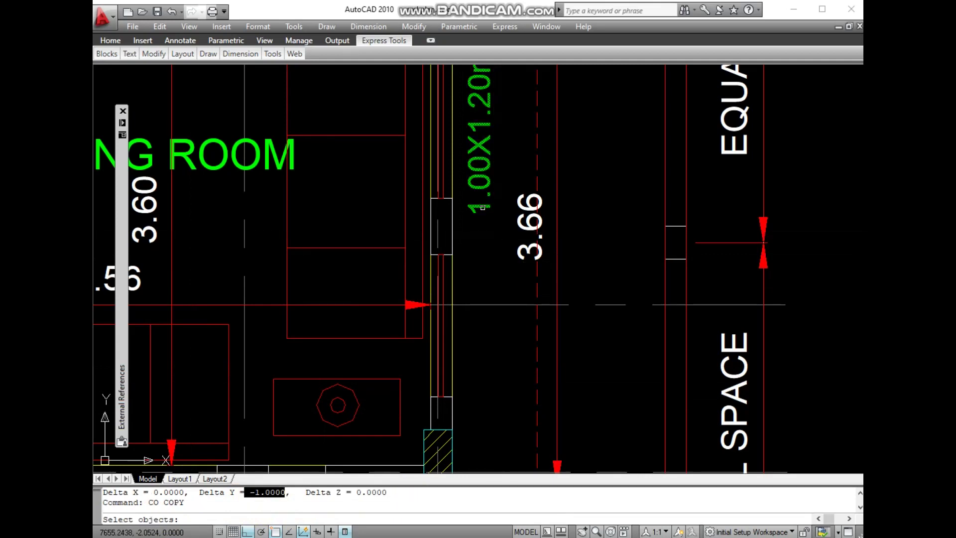
pyautogui.click(482, 207)
pyautogui.press('Return')
pyautogui.click(510, 163)
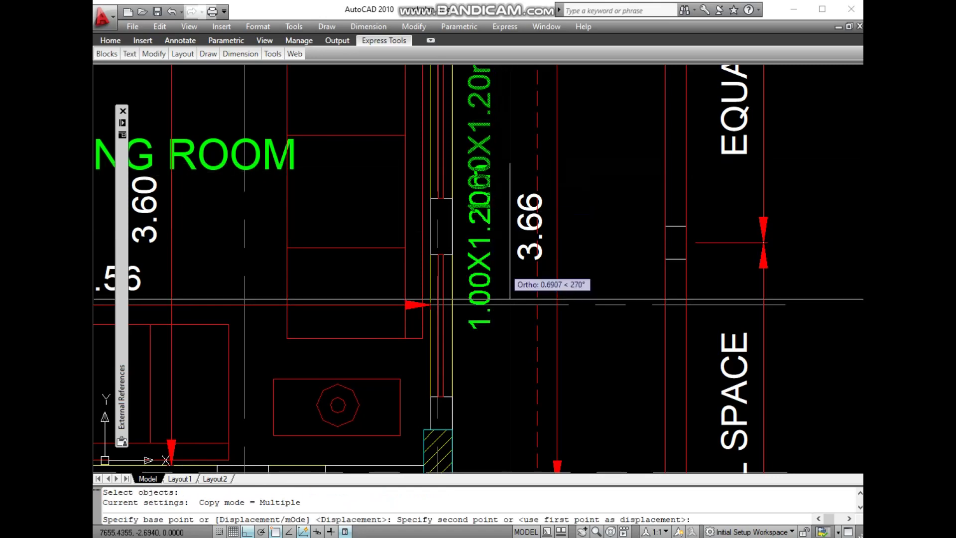
pyautogui.click(513, 356)
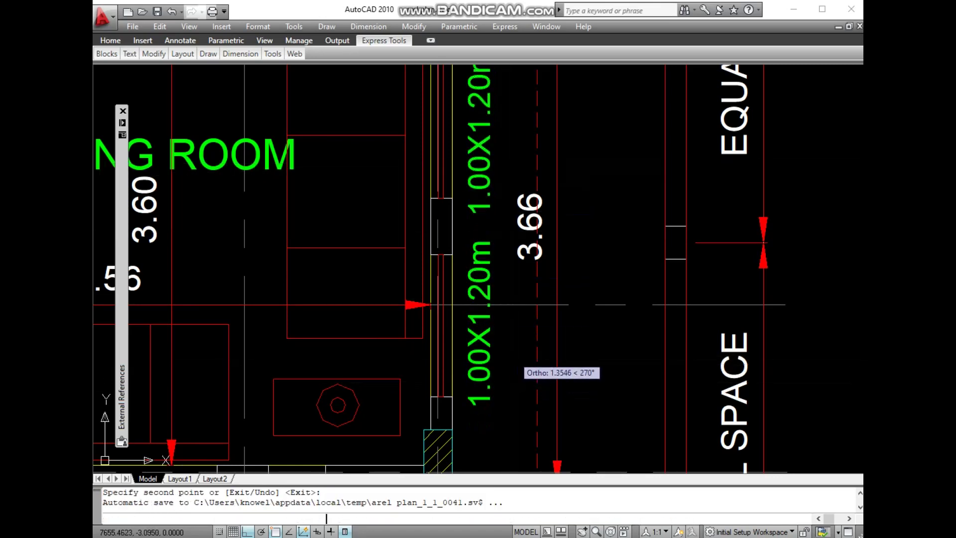
pyautogui.press('Return')
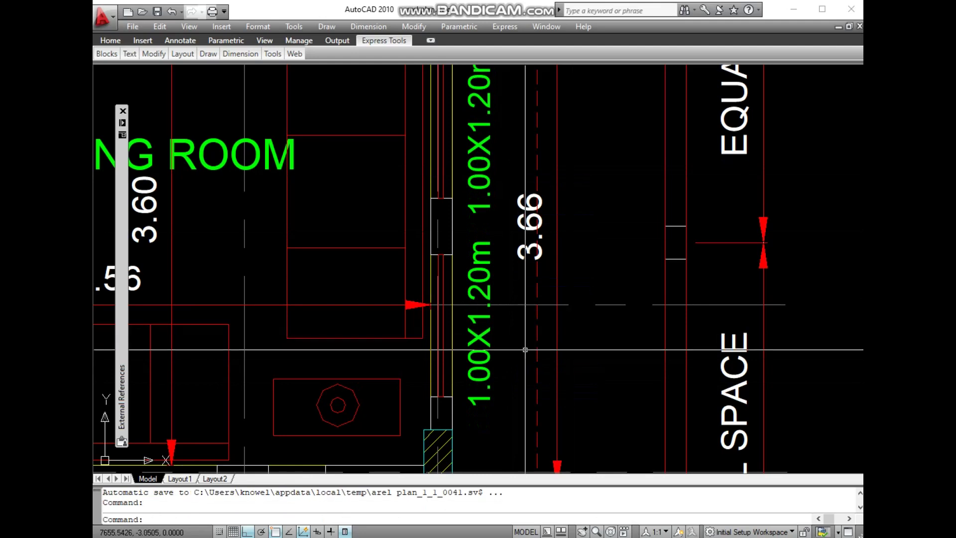
# Step: Copy the 1.00X1.20m label again directly below the original, near the 1.50 dimension
pyautogui.scroll(-2, 523, 351)
pyautogui.scroll(-2, 525, 322)
pyautogui.moveTo(533, 358); pyautogui.dragTo(636, 246, button='middle')
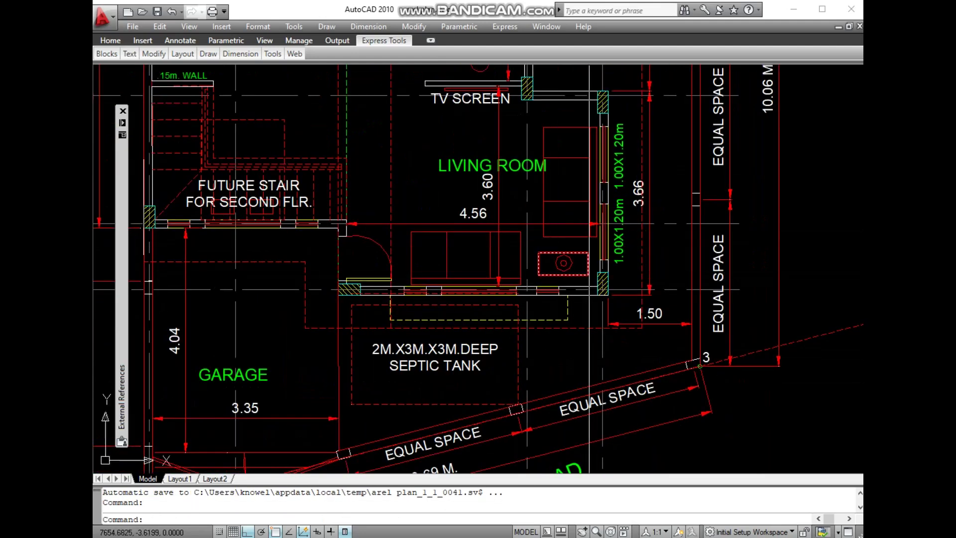
pyautogui.scroll(3, 589, 273)
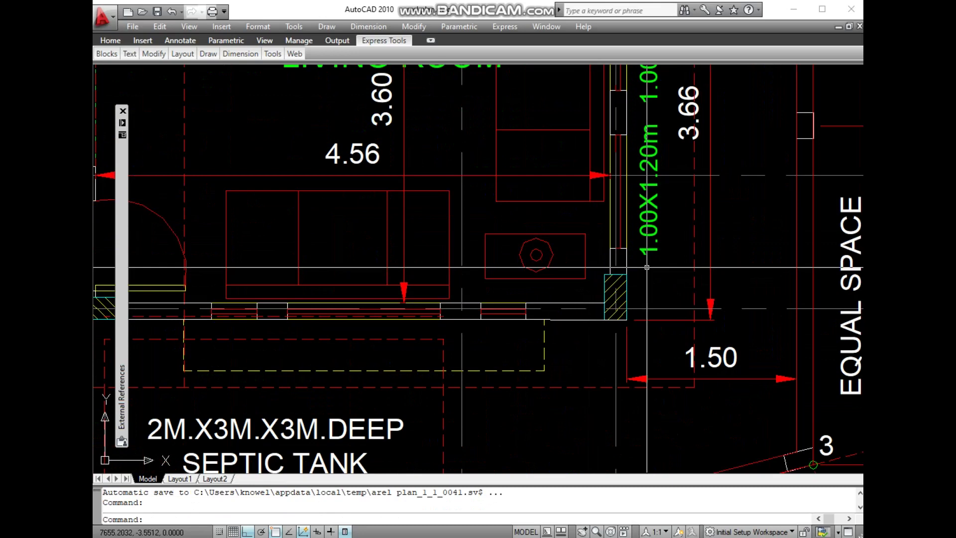
pyautogui.write('CO')
pyautogui.press('Return')
pyautogui.click(647, 227)
pyautogui.press('Return')
pyautogui.click(646, 223)
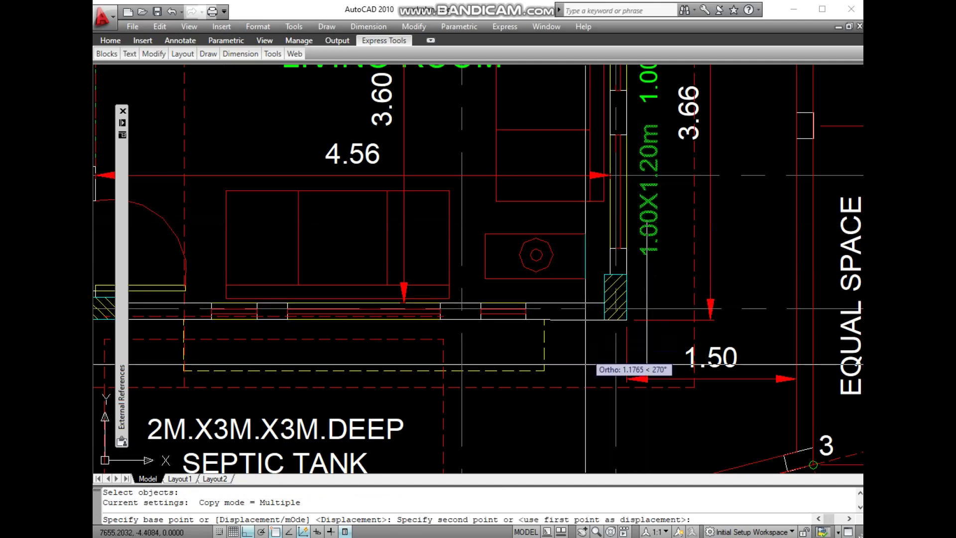
pyautogui.click(582, 409)
pyautogui.press('Return')
pyautogui.write('RO')
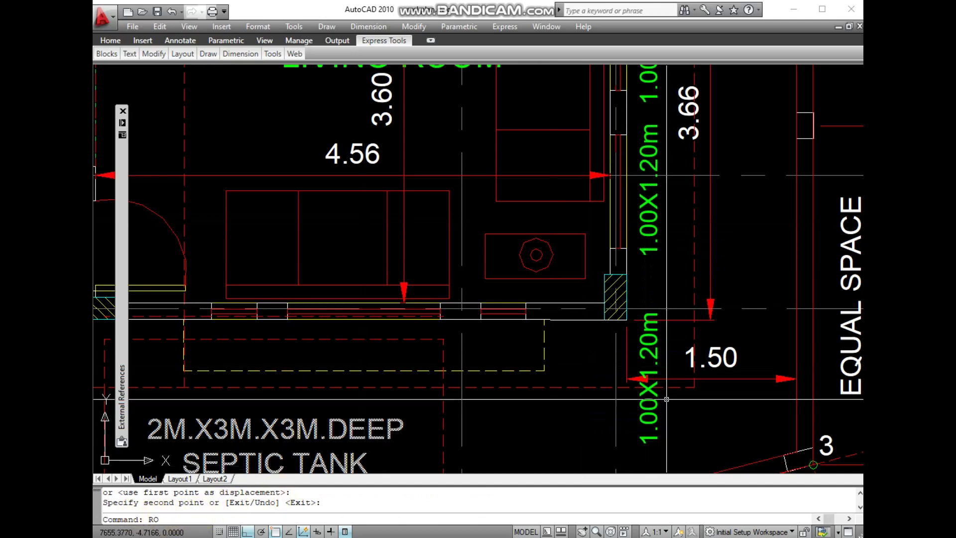
# Step: Rotate the copied 1.00X1.20m label 90° so it reads horizontally
pyautogui.press('Return')
pyautogui.click(655, 357)
pyautogui.press('Return')
pyautogui.click(651, 388)
pyautogui.click(674, 437)
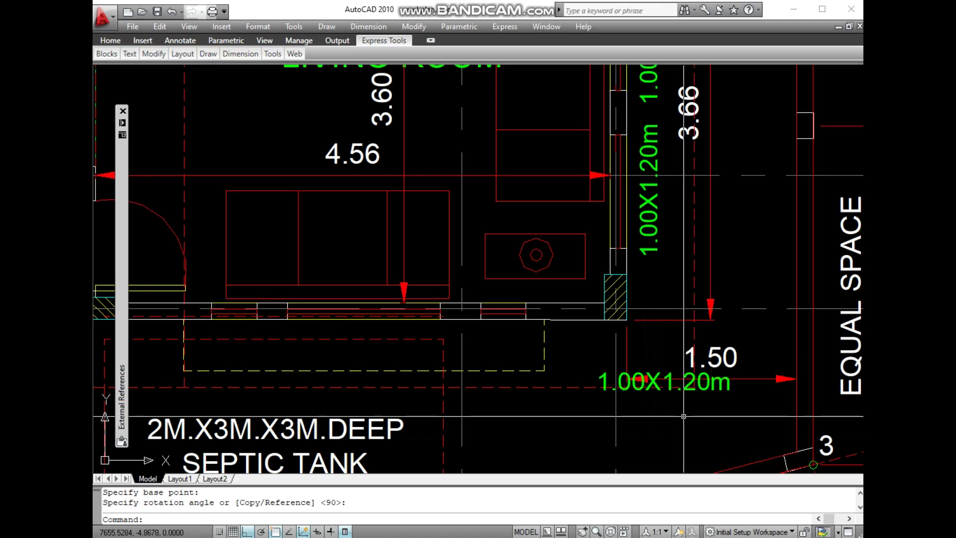
pyautogui.write('M')
# Step: Move the horizontal label left beneath the living room's south-wall window
pyautogui.press('Return')
pyautogui.click(718, 390)
pyautogui.press('Return')
pyautogui.click(717, 391)
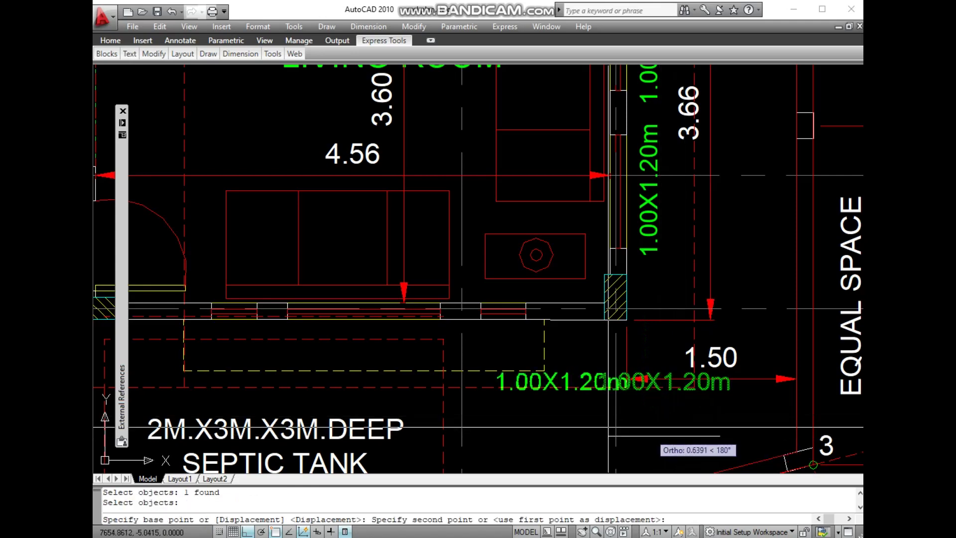
pyautogui.click(556, 424)
pyautogui.scroll(4, 507, 398)
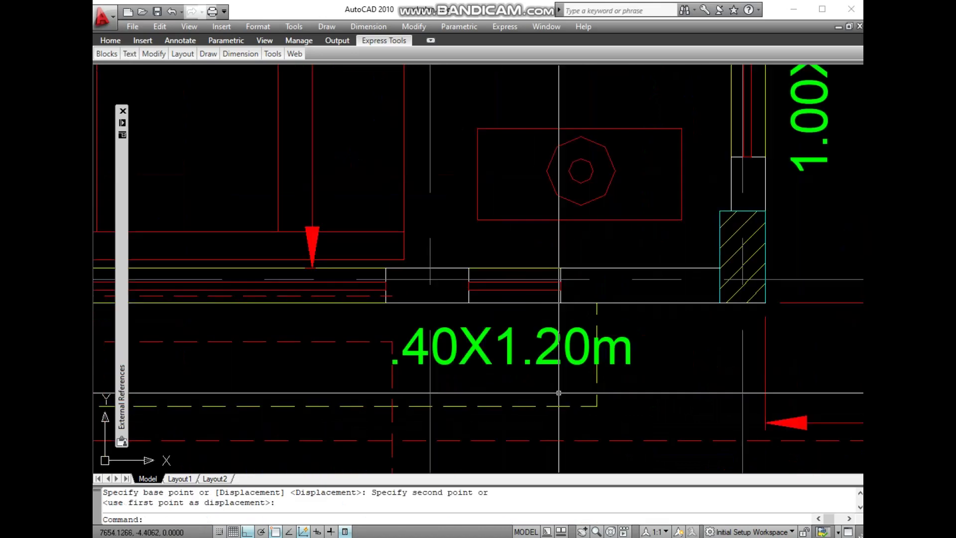
# Step: Copy the .40X1.20m label to the left, under the other south-wall window
pyautogui.moveTo(542, 403); pyautogui.dragTo(748, 371, button='middle')
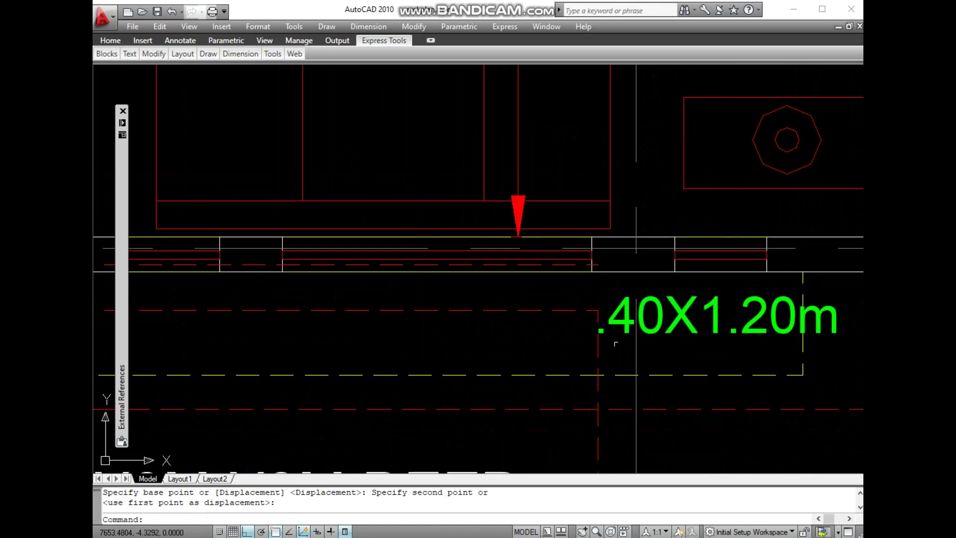
pyautogui.write('CO')
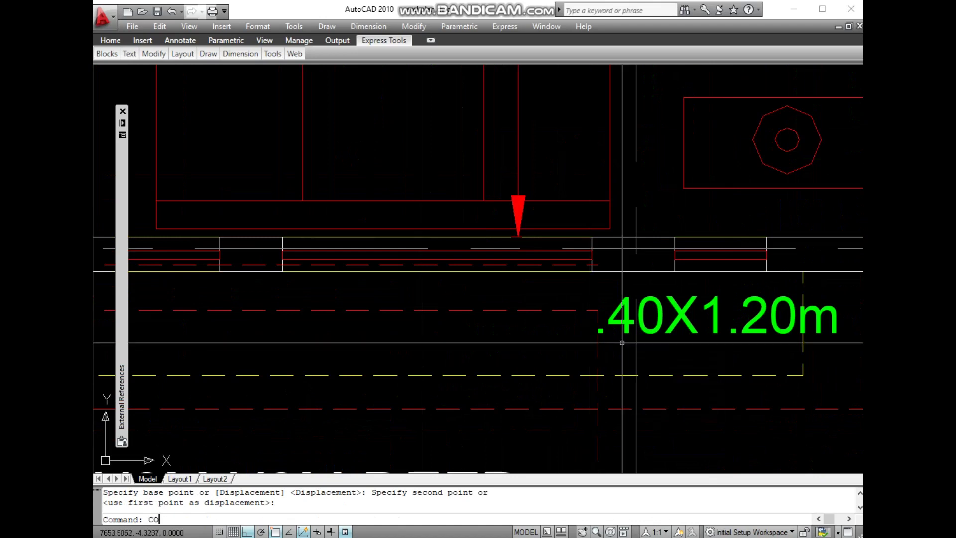
pyautogui.press('Return')
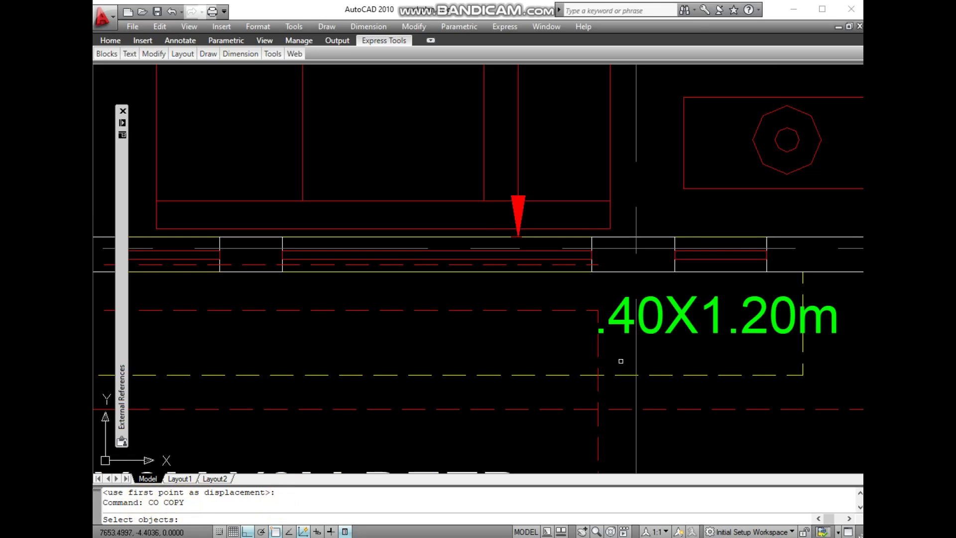
pyautogui.click(654, 331)
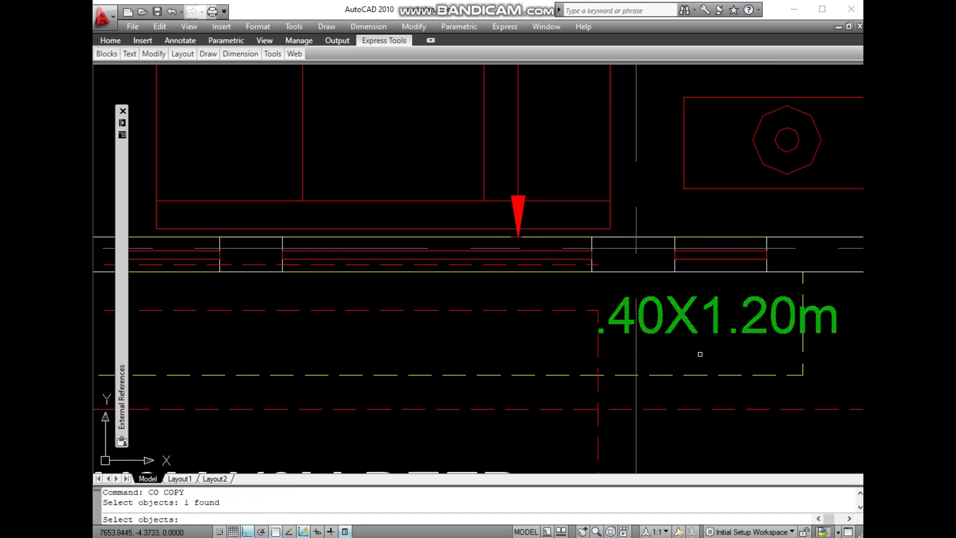
pyautogui.press('Return')
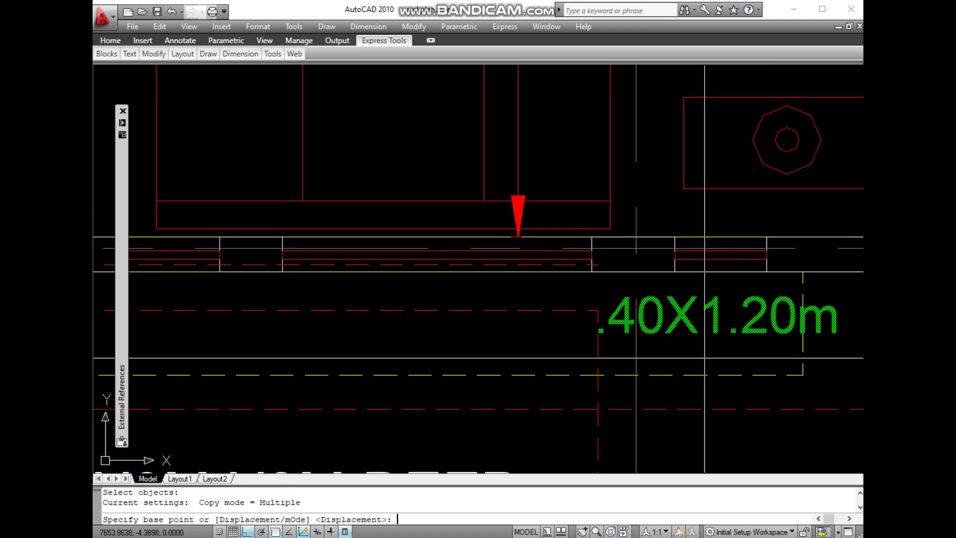
pyautogui.click(704, 358)
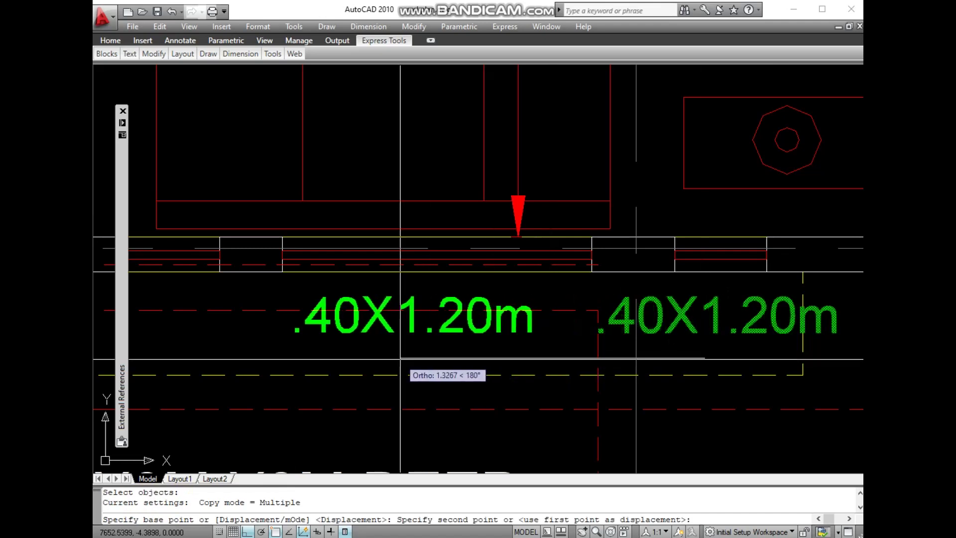
pyautogui.click(415, 374)
pyautogui.press('Return')
pyautogui.write('DI')
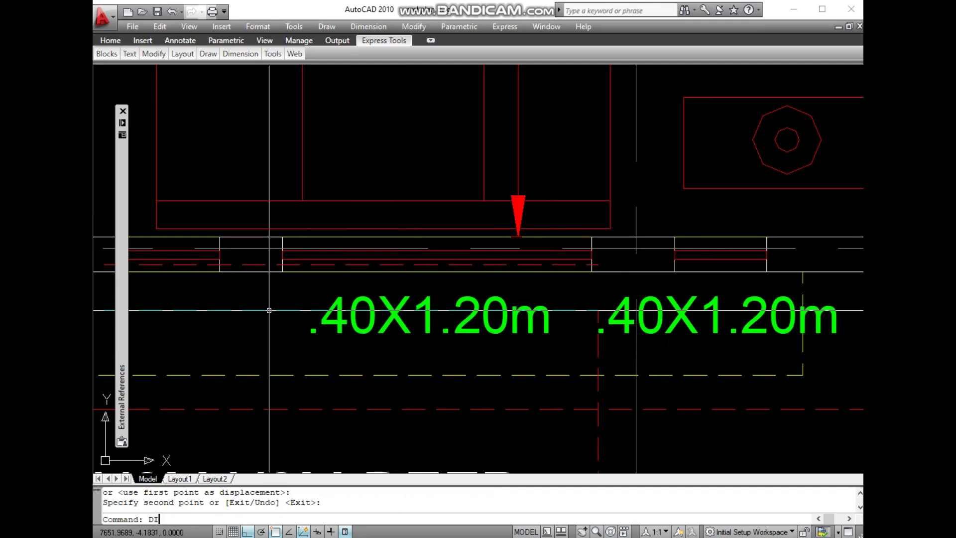
pyautogui.press('Return')
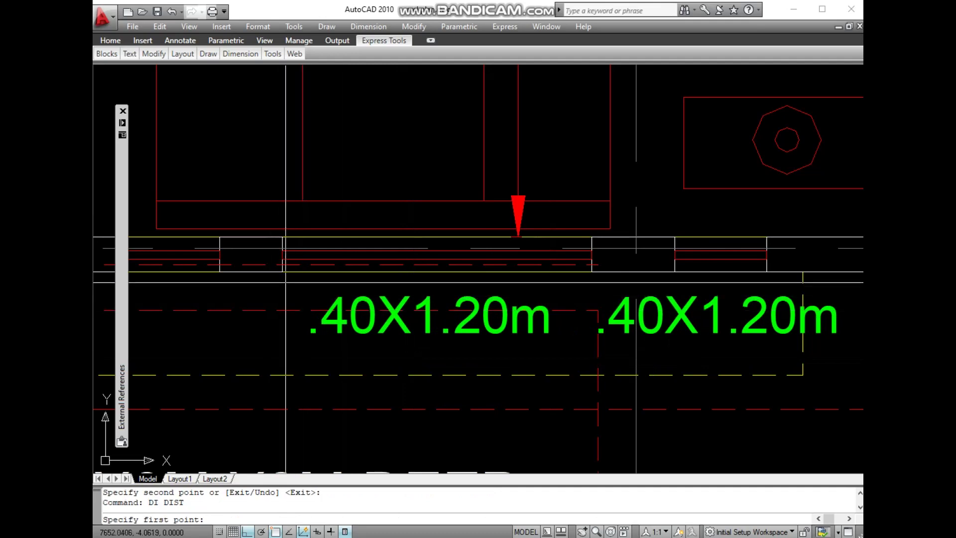
# Step: Measure the left window opening with DIST, reading a width of 1.3491
pyautogui.click(282, 271)
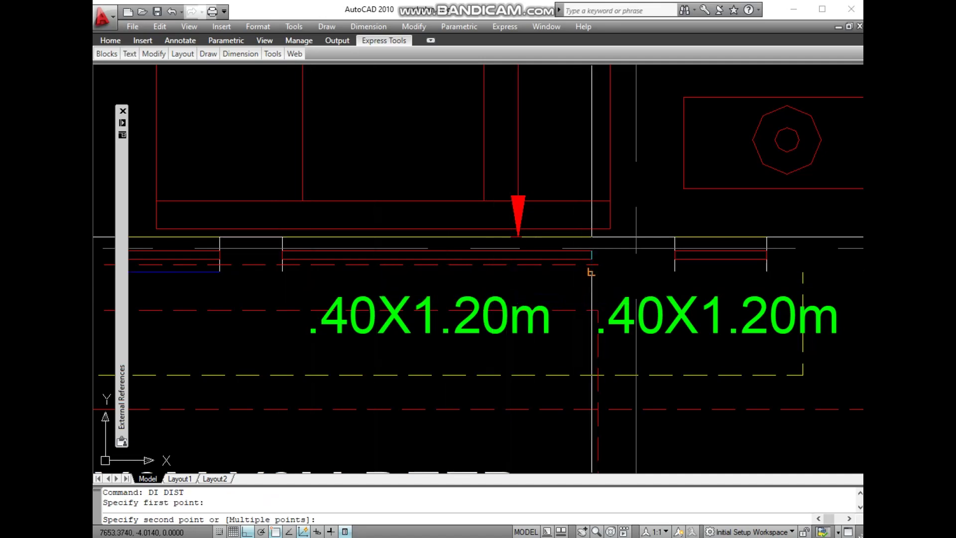
pyautogui.click(591, 272)
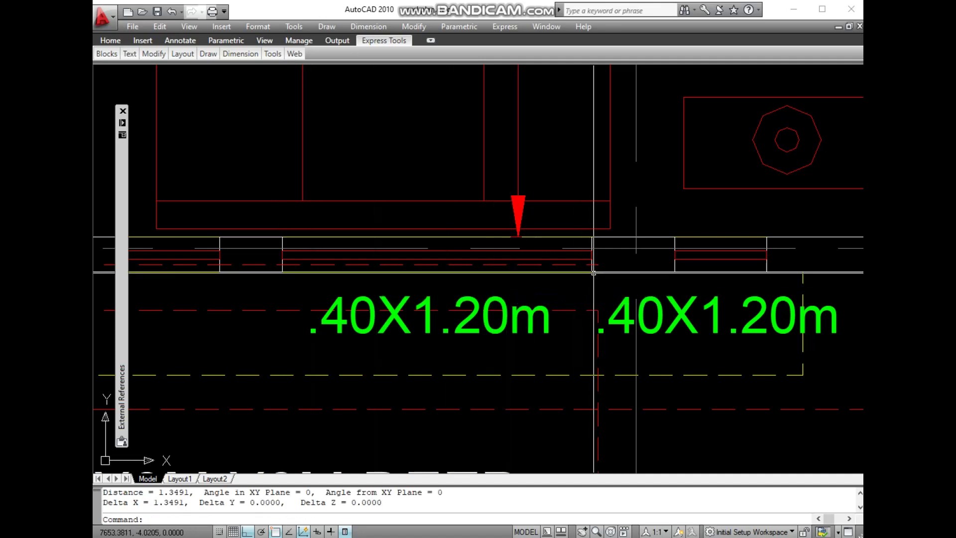
pyautogui.click(149, 503)
pyautogui.moveTo(148, 503); pyautogui.dragTo(190, 502)
pyautogui.write('ED')
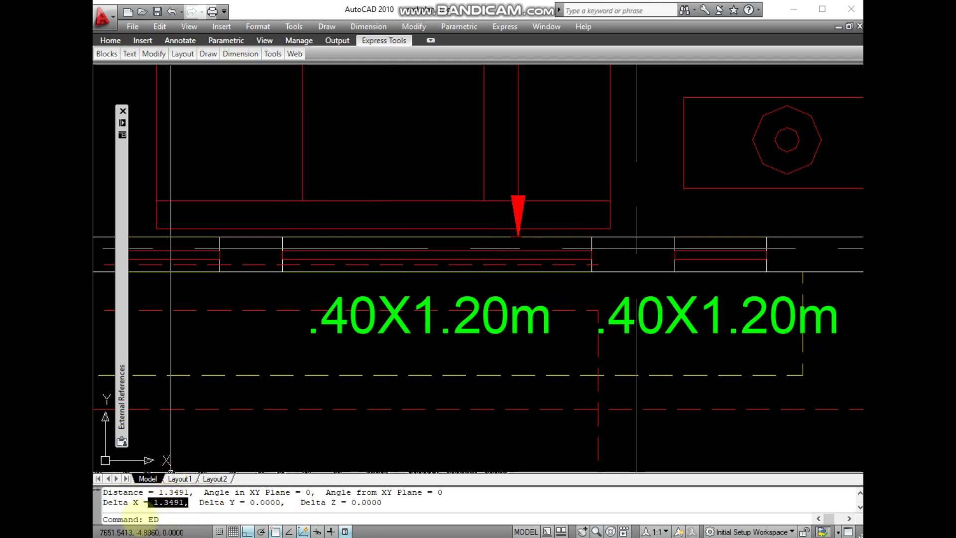
# Step: Change the left .40X1.20m label's 40 to 35 so it reads 1.35X1.20m
pyautogui.press('Return')
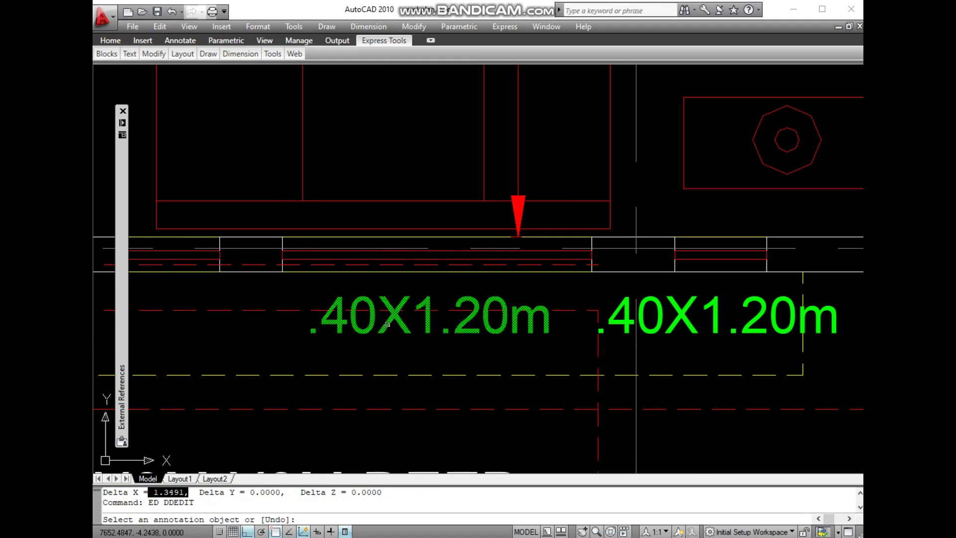
pyautogui.click(309, 326)
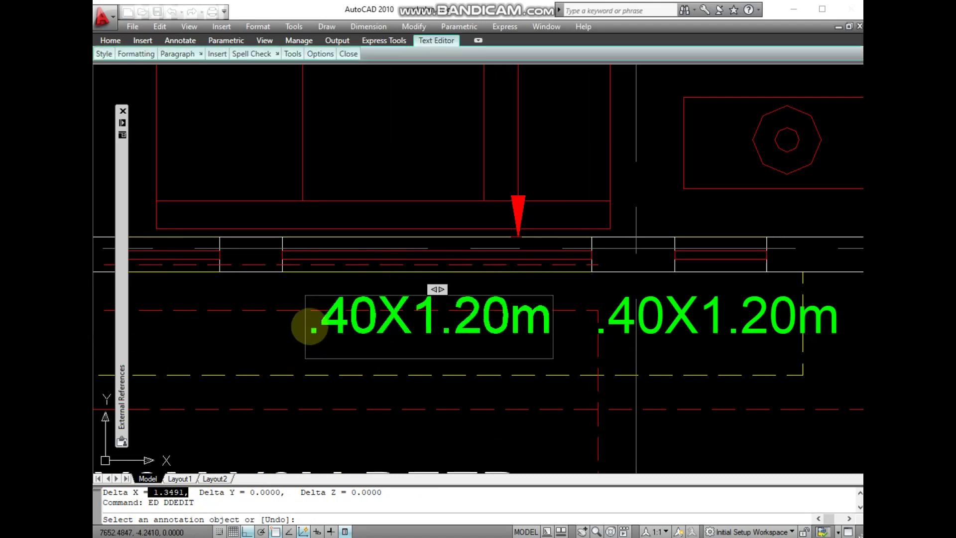
pyautogui.write('1')
pyautogui.moveTo(334, 324); pyautogui.dragTo(390, 321)
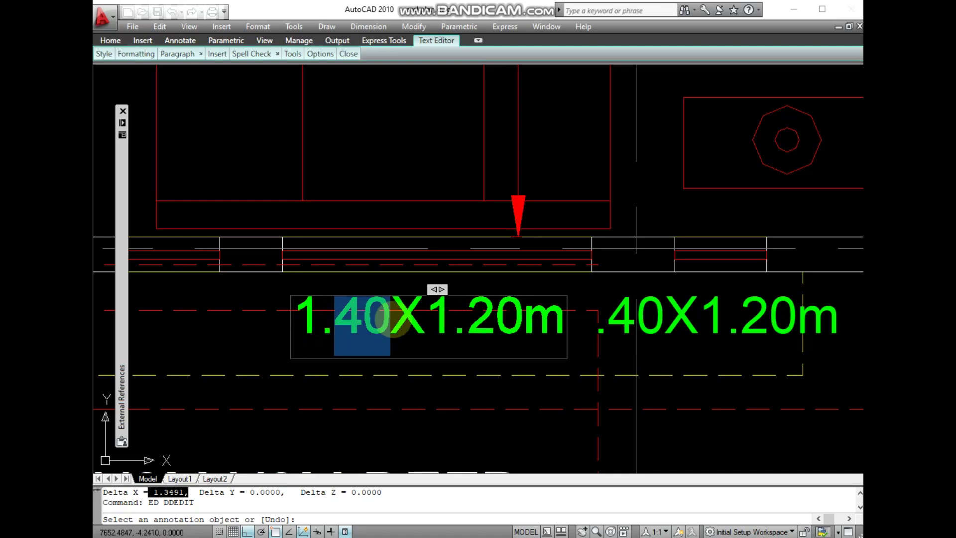
pyautogui.write('35')
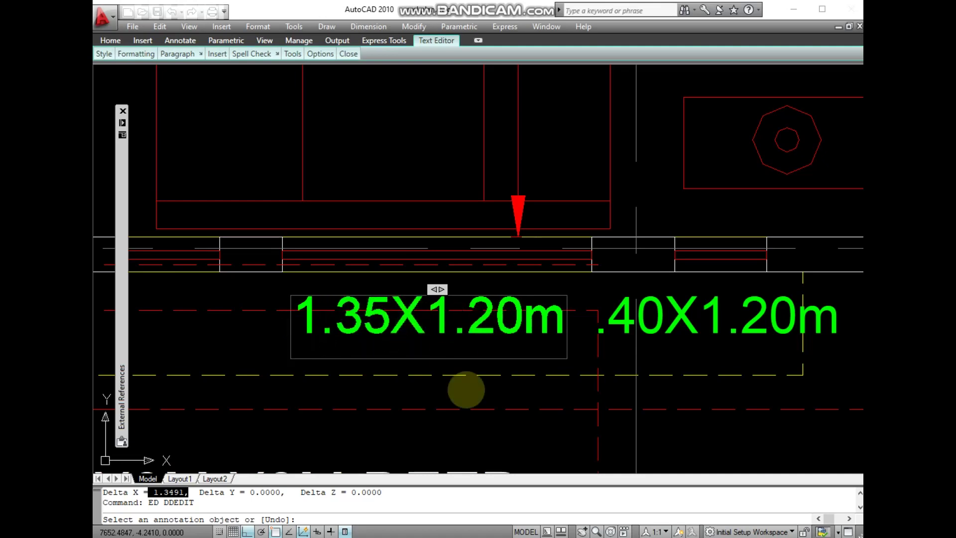
pyautogui.click(488, 426)
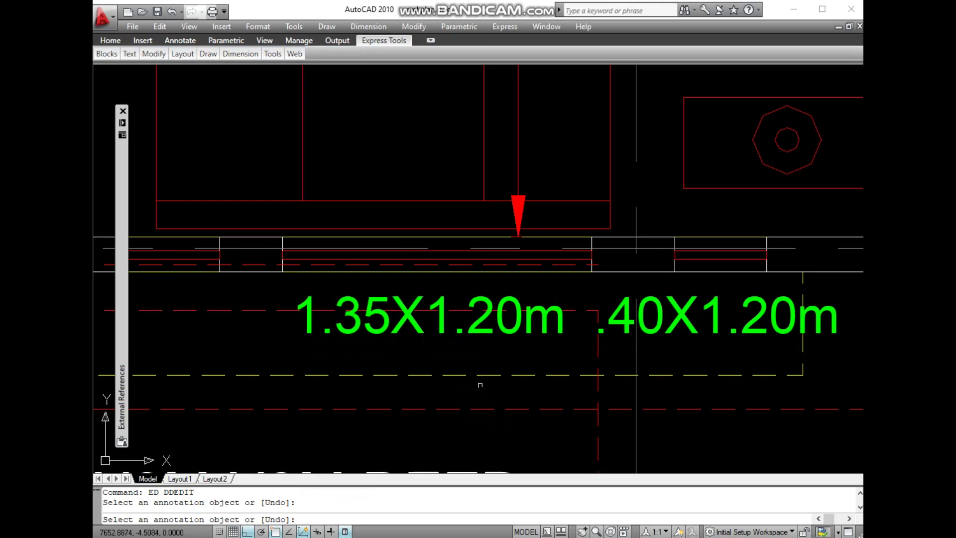
pyautogui.press('Return')
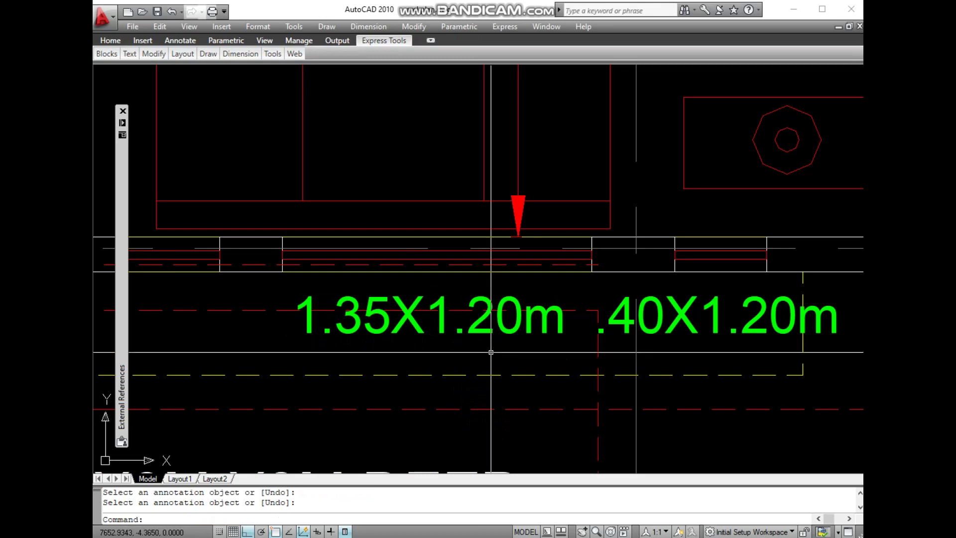
pyautogui.scroll(-3, 491, 352)
pyautogui.scroll(-1, 597, 371)
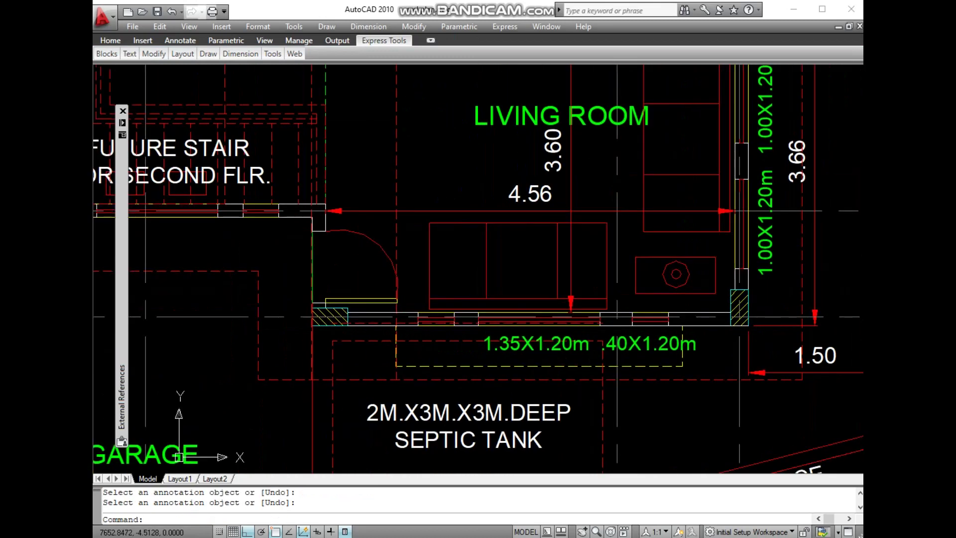
pyautogui.scroll(3, 428, 337)
pyautogui.scroll(1, 429, 337)
pyautogui.write('DI')
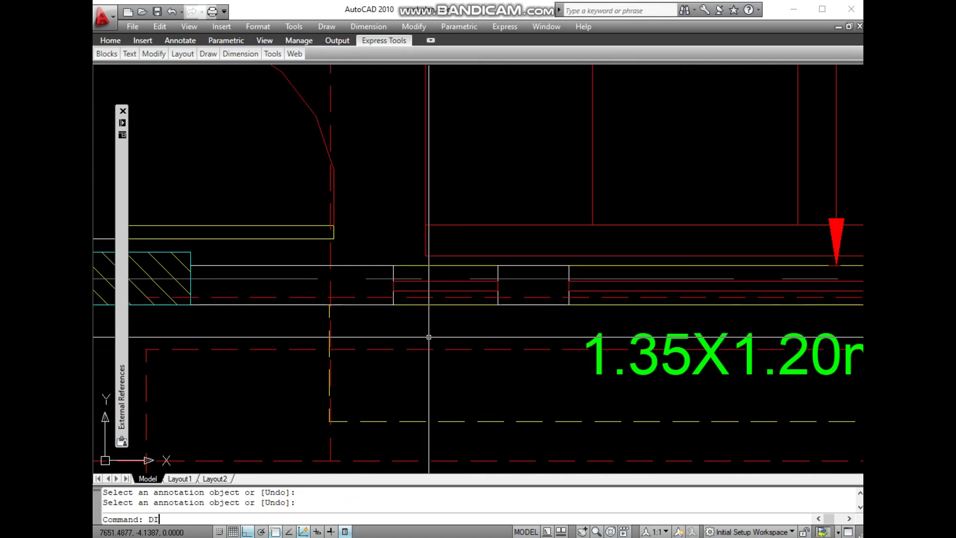
pyautogui.press('Return')
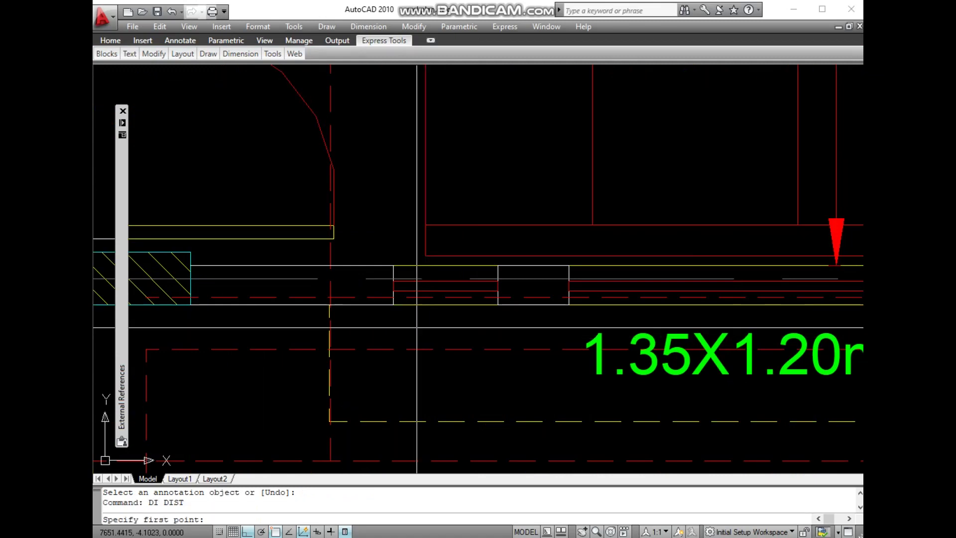
pyautogui.click(393, 305)
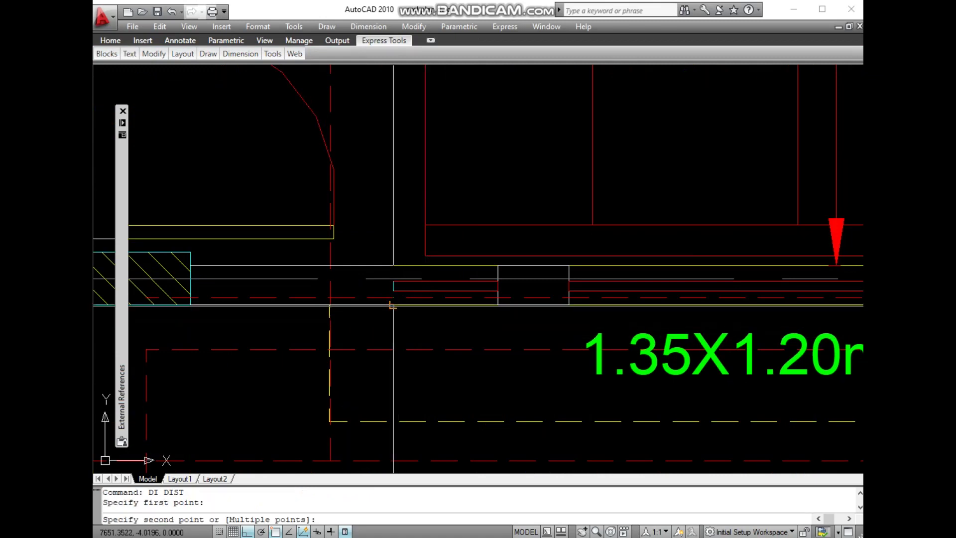
pyautogui.click(496, 305)
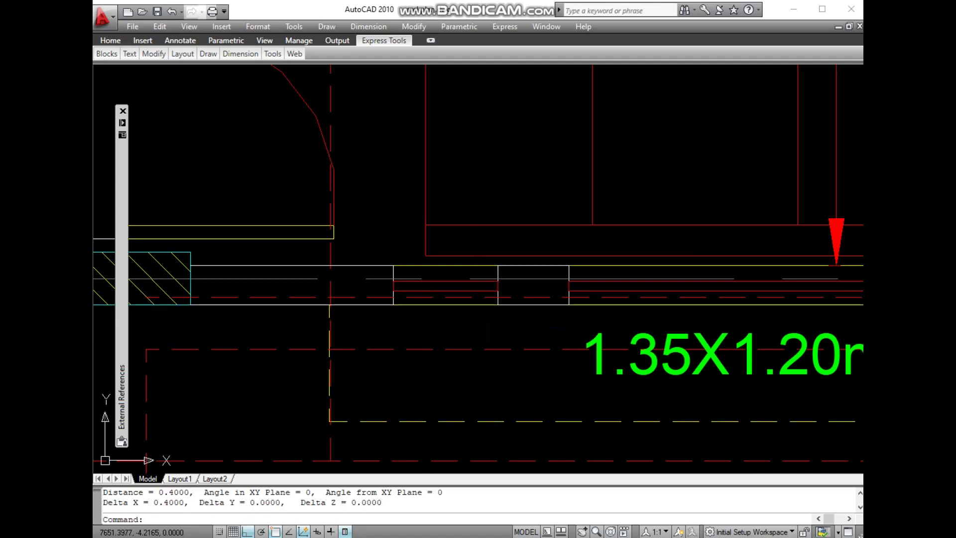
pyautogui.moveTo(154, 502); pyautogui.dragTo(173, 503)
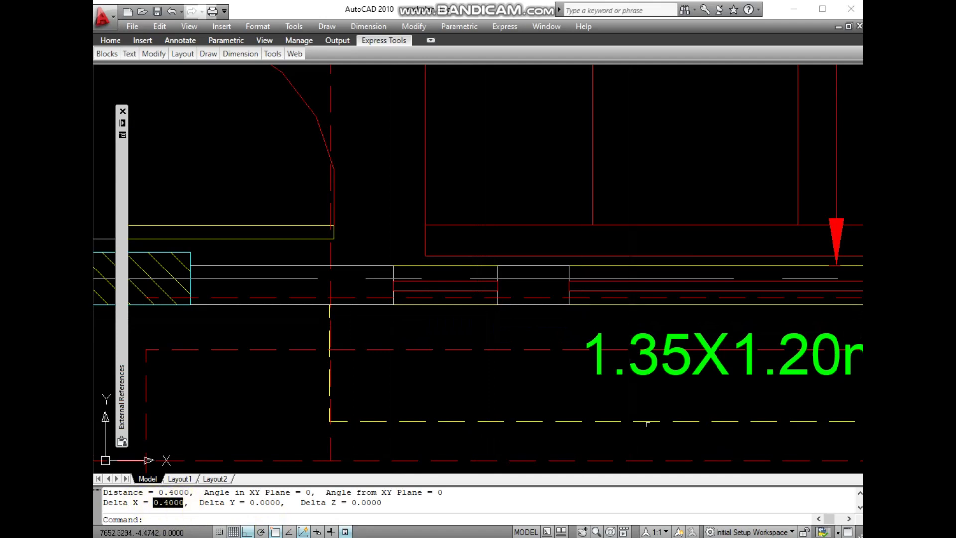
pyautogui.moveTo(593, 393); pyautogui.dragTo(246, 373, button='middle')
pyautogui.write('CO')
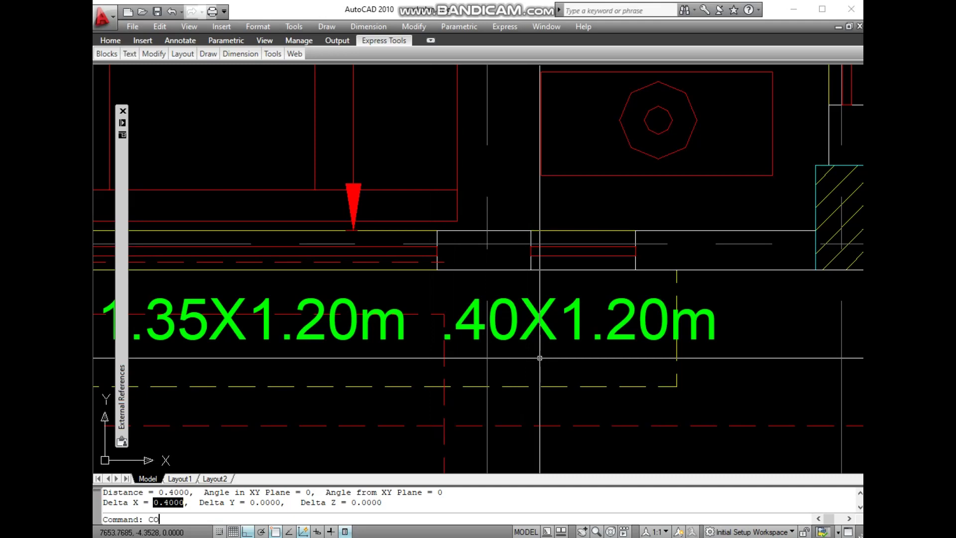
# Step: Copy the .40X1.20m label from a line midpoint to the other small window's midpoint
pyautogui.press('Return')
pyautogui.click(542, 329)
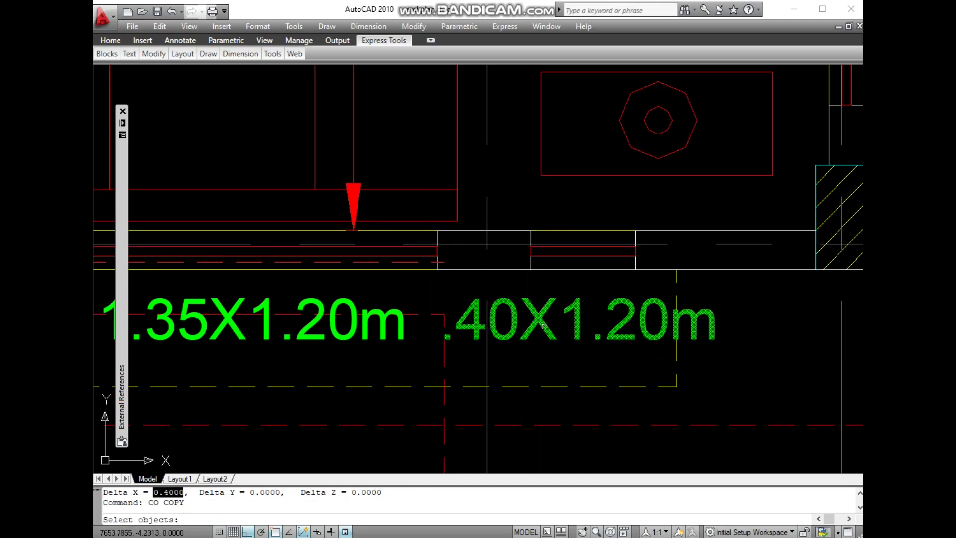
pyautogui.press('Return')
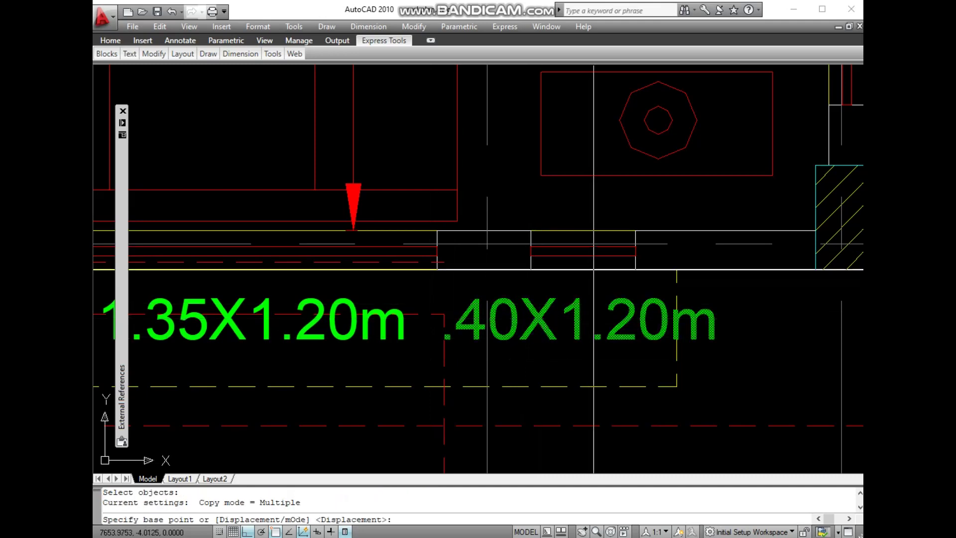
pyautogui.click(592, 230)
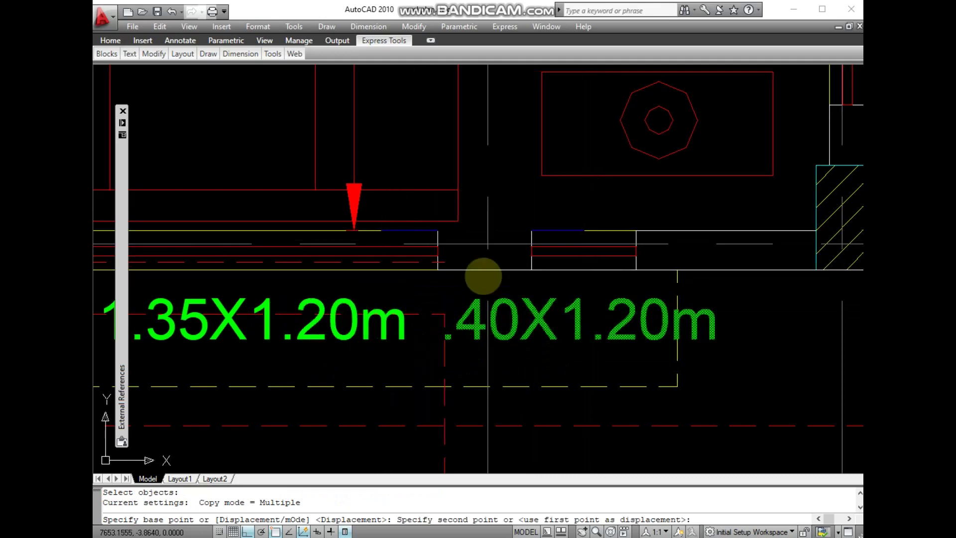
pyautogui.moveTo(482, 273); pyautogui.dragTo(755, 275, button='middle')
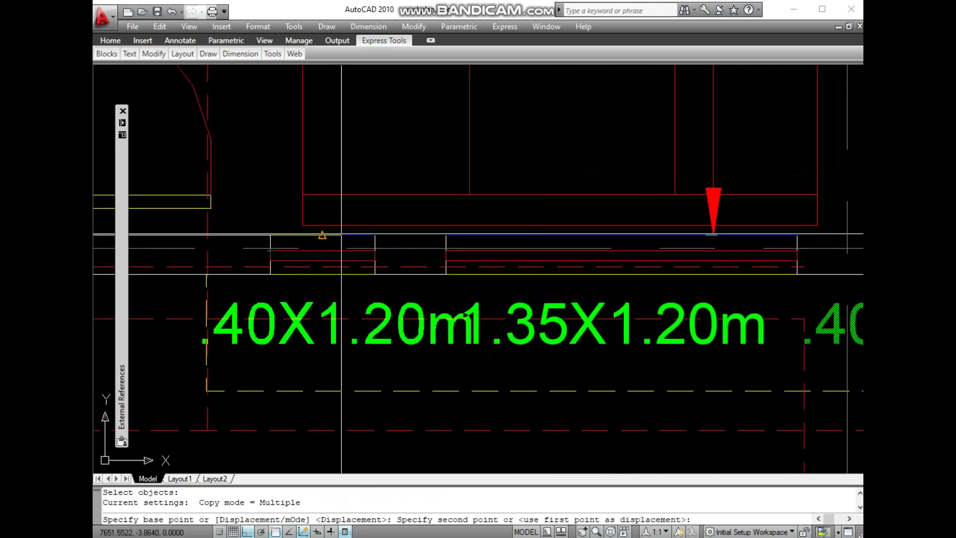
pyautogui.click(323, 234)
pyautogui.press('Return')
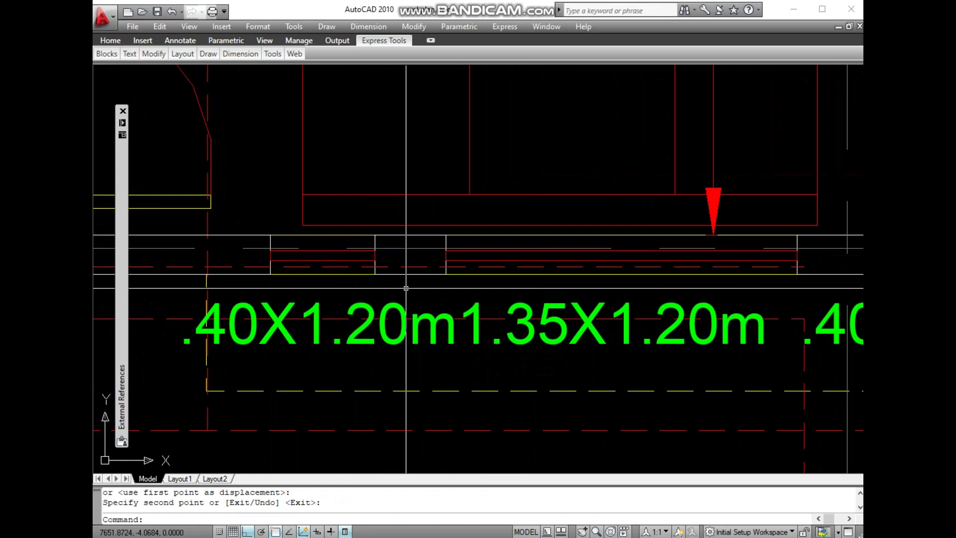
pyautogui.scroll(-3, 448, 363)
pyautogui.moveTo(448, 363); pyautogui.dragTo(391, 327, button='middle')
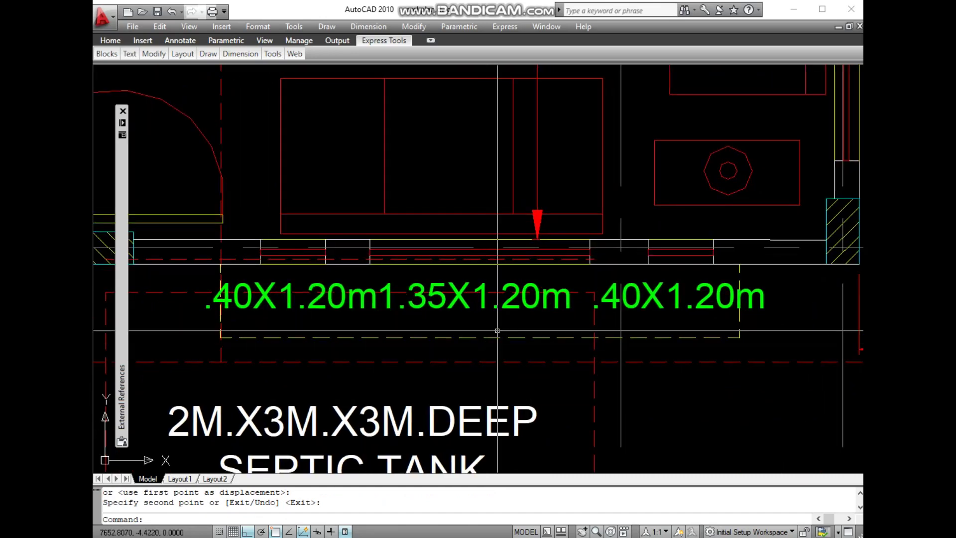
pyautogui.write('M')
# Step: Move the 1.35X1.20m label lower down so it no longer overlaps
pyautogui.press('Return')
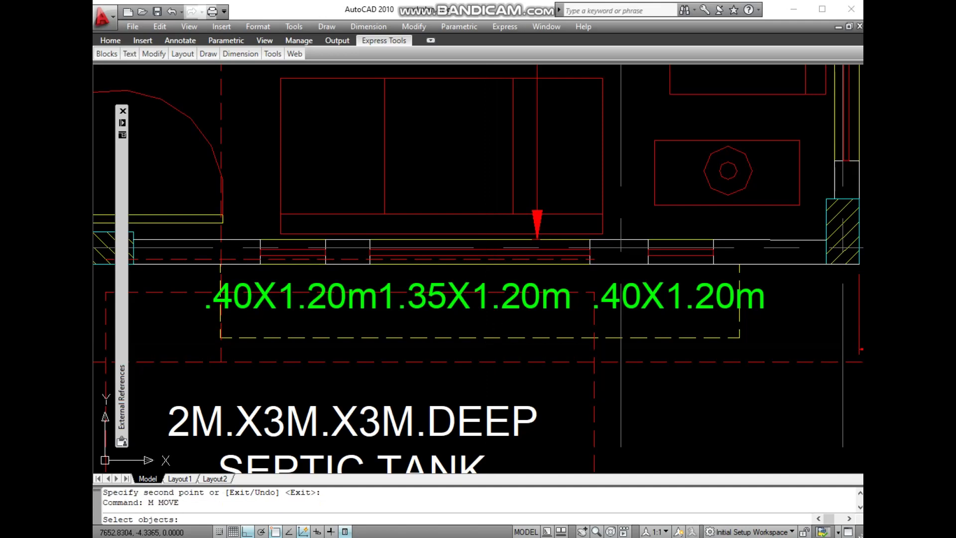
pyautogui.click(506, 307)
pyautogui.click(506, 307)
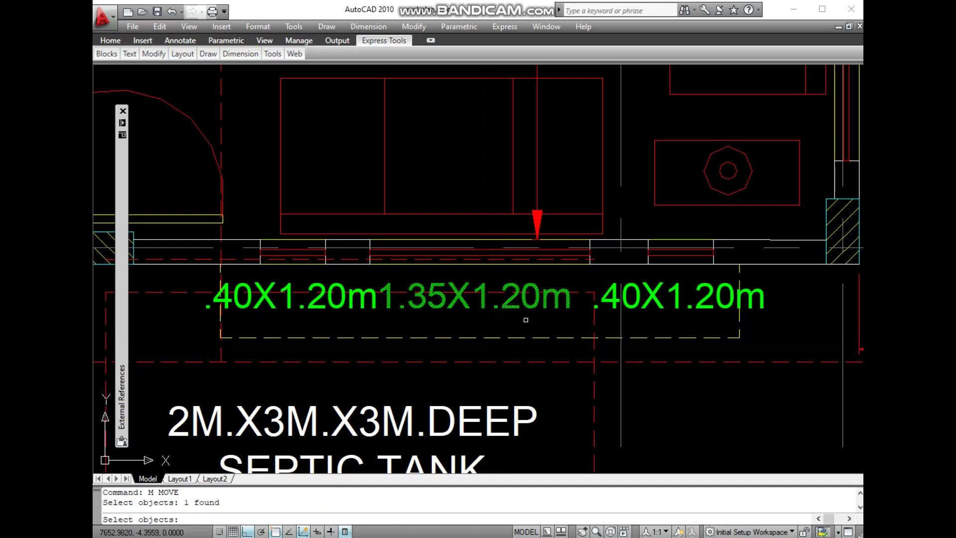
pyautogui.press('Return')
pyautogui.click(667, 399)
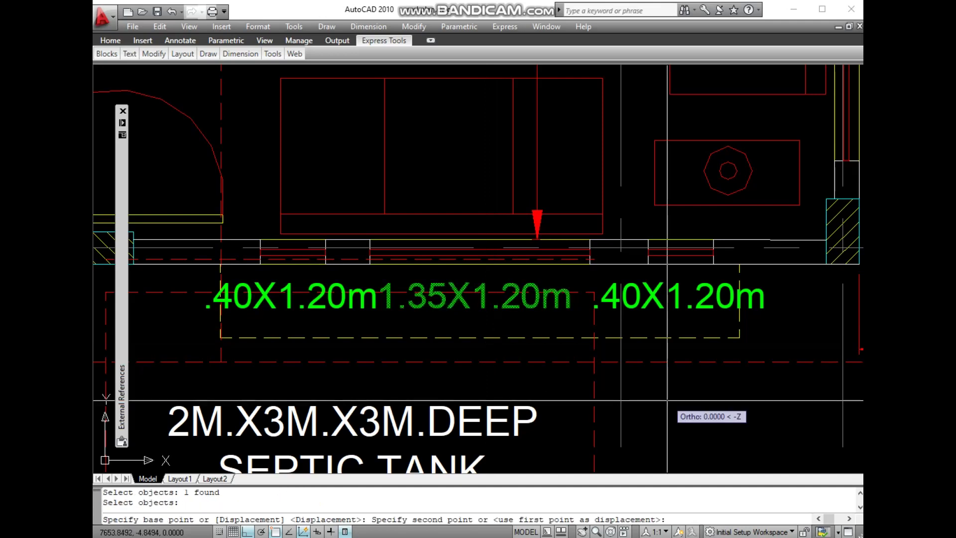
pyautogui.click(666, 438)
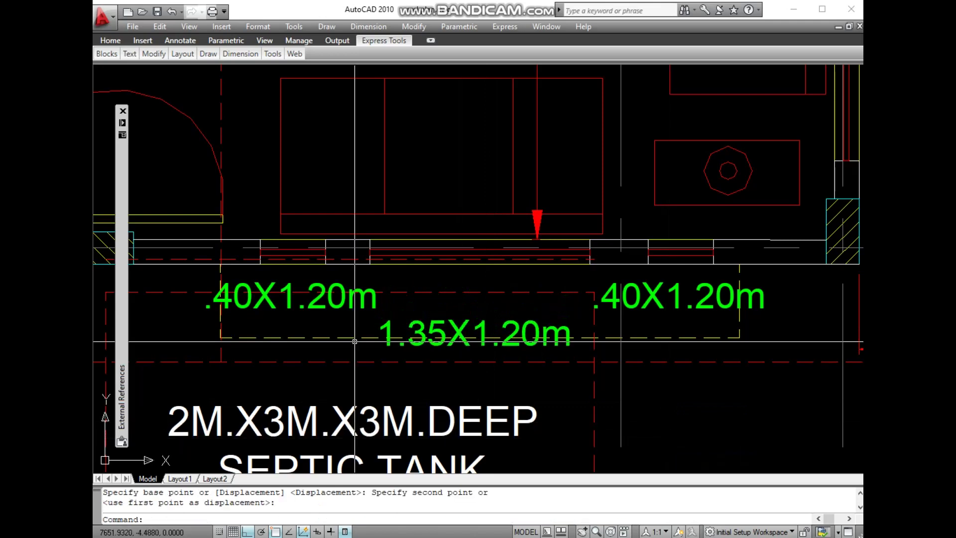
# Step: Nudge the left .40X1.20m label slightly further left
pyautogui.press('Return')
pyautogui.click(359, 300)
pyautogui.press('Return')
pyautogui.click(444, 302)
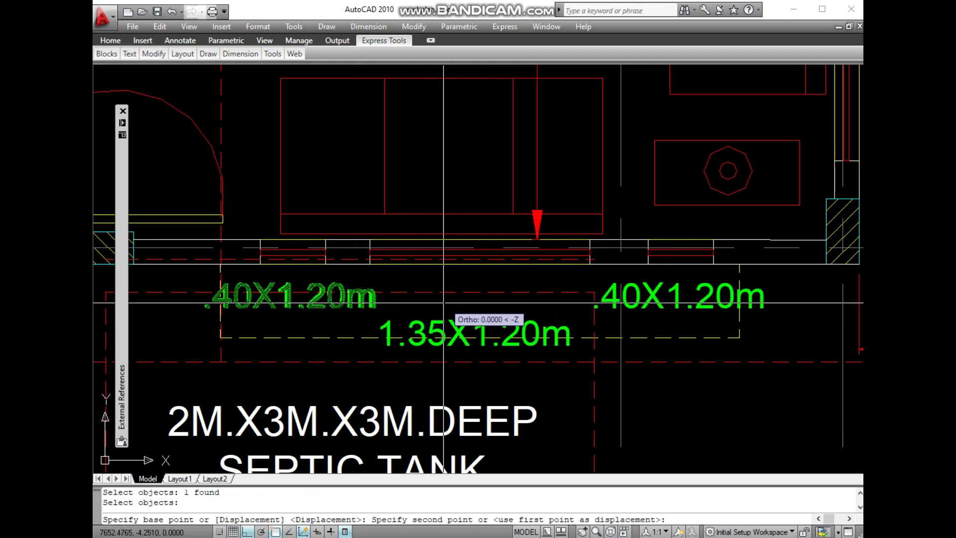
pyautogui.click(432, 302)
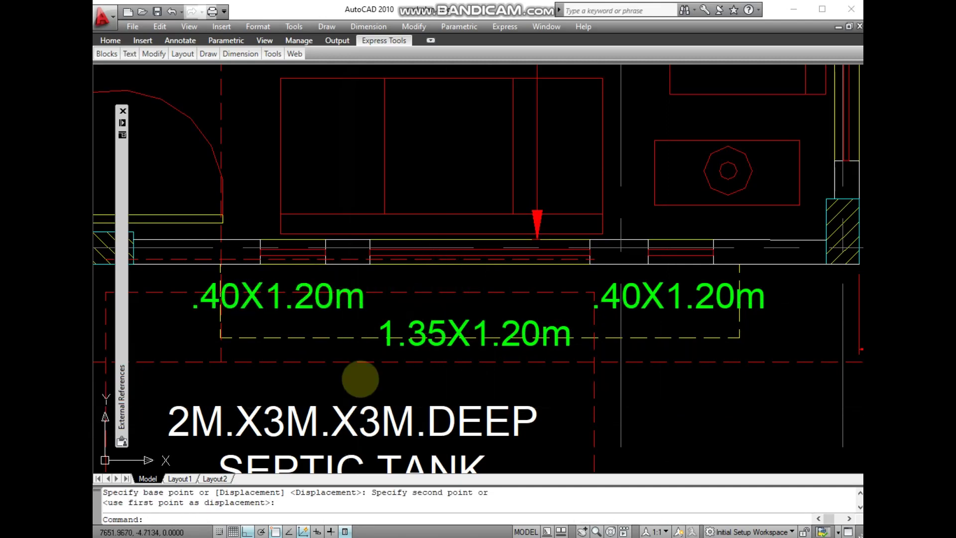
# Step: Pan to the FUTURE STAIR area and select a .40X1.20m label for copying
pyautogui.moveTo(355, 387); pyautogui.dragTo(544, 369, button='middle')
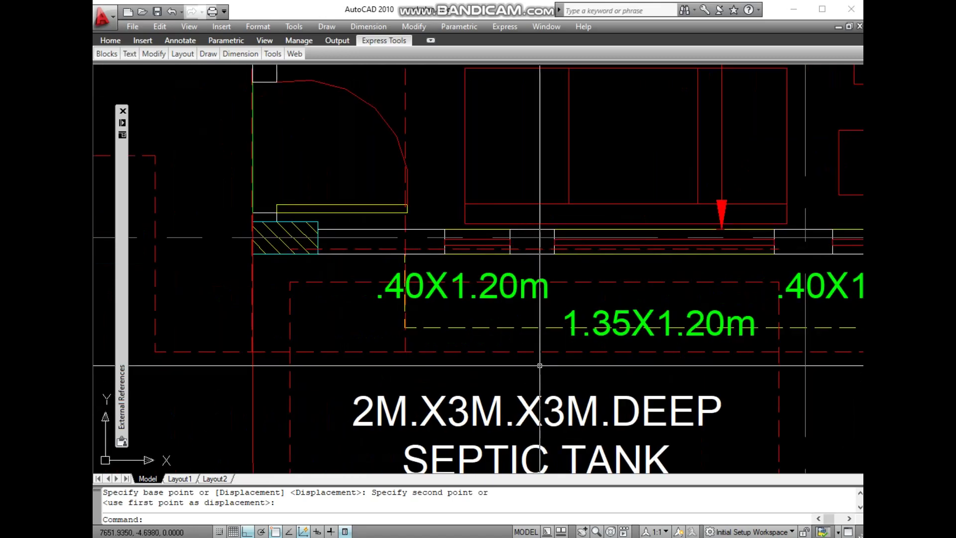
pyautogui.scroll(-2, 526, 379)
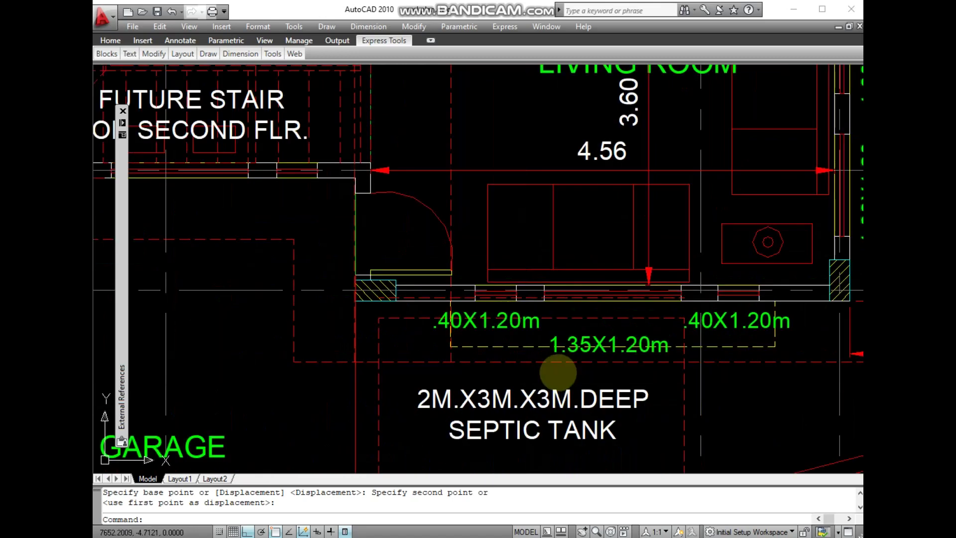
pyautogui.moveTo(617, 374); pyautogui.dragTo(537, 387, button='middle')
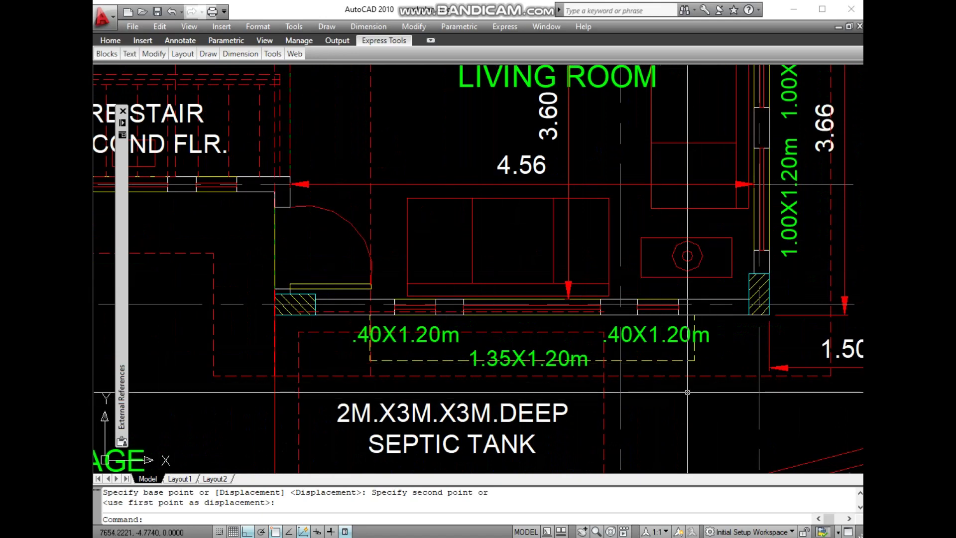
pyautogui.moveTo(608, 420); pyautogui.dragTo(731, 431, button='middle')
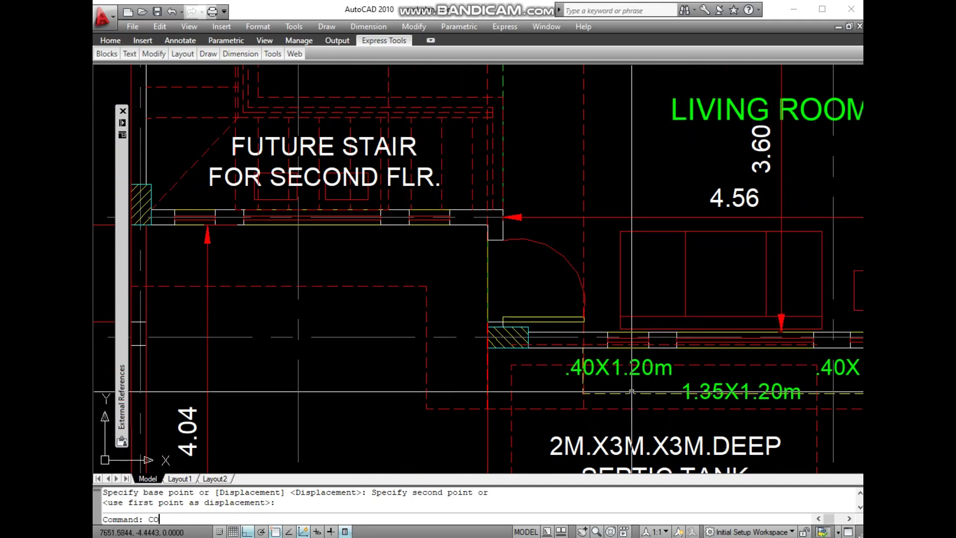
pyautogui.press('Return')
pyautogui.click(637, 372)
pyautogui.press('Return')
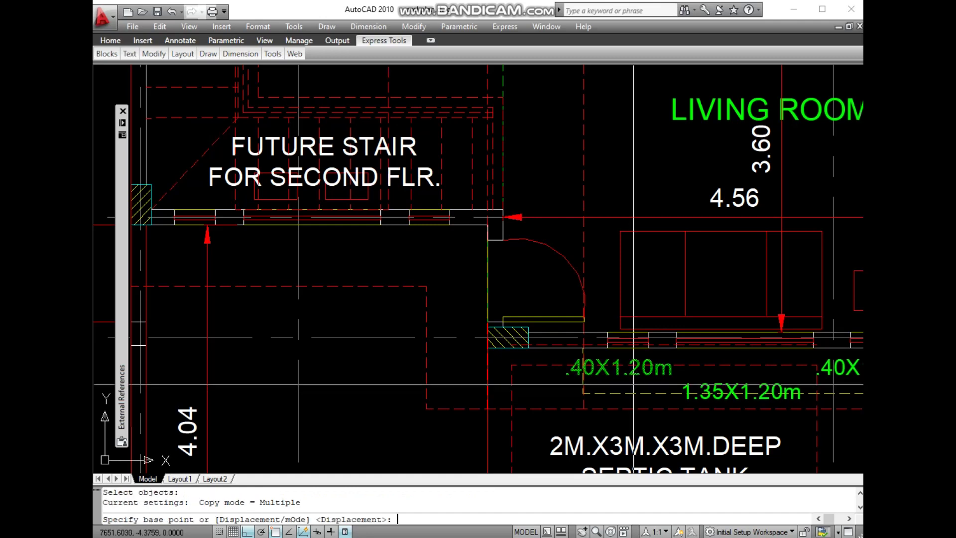
# Step: Place a copy of the .40X1.20m label to the left of the wall
pyautogui.click(635, 385)
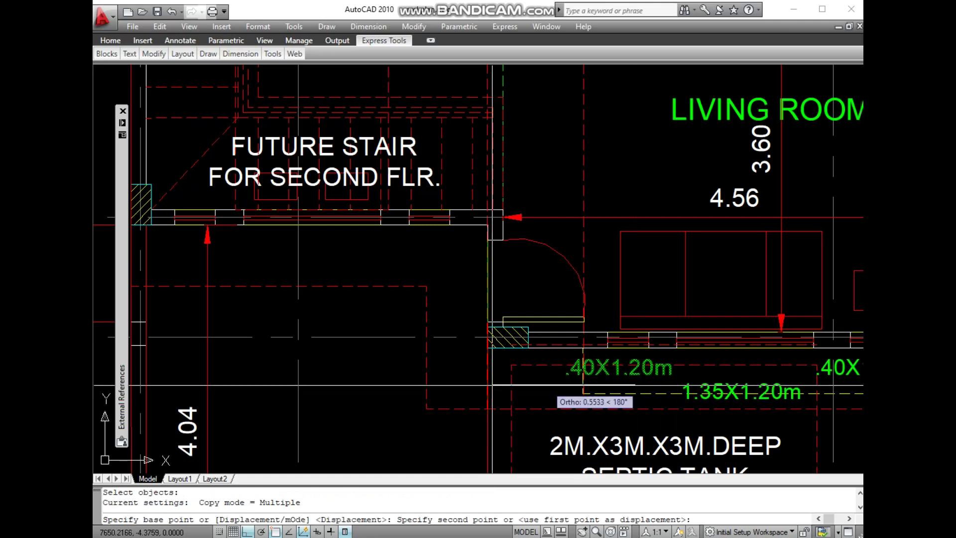
pyautogui.click(439, 377)
pyautogui.press('Return')
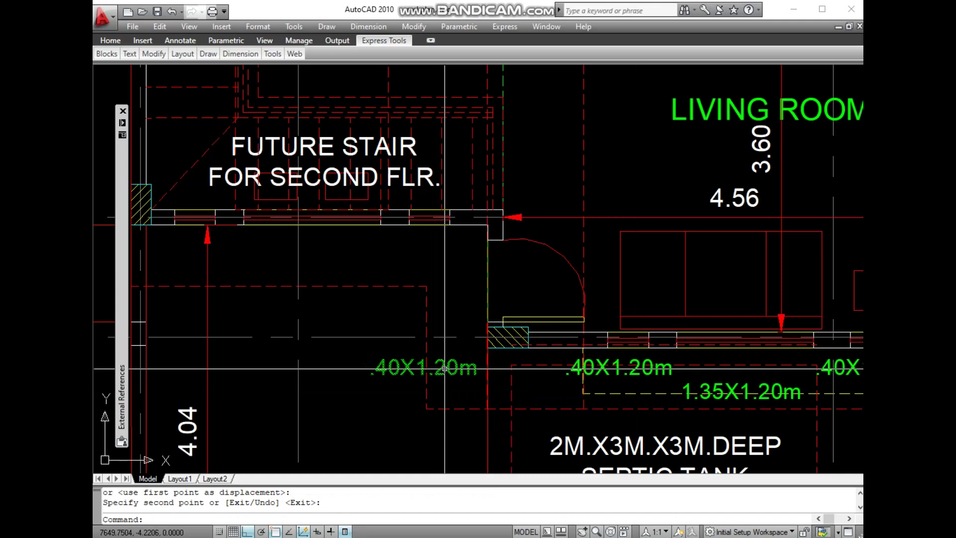
pyautogui.write('M')
# Step: Move the new .40X1.20m label up beneath the stair wall window and zoom in
pyautogui.press('Return')
pyautogui.click(444, 368)
pyautogui.press('Return')
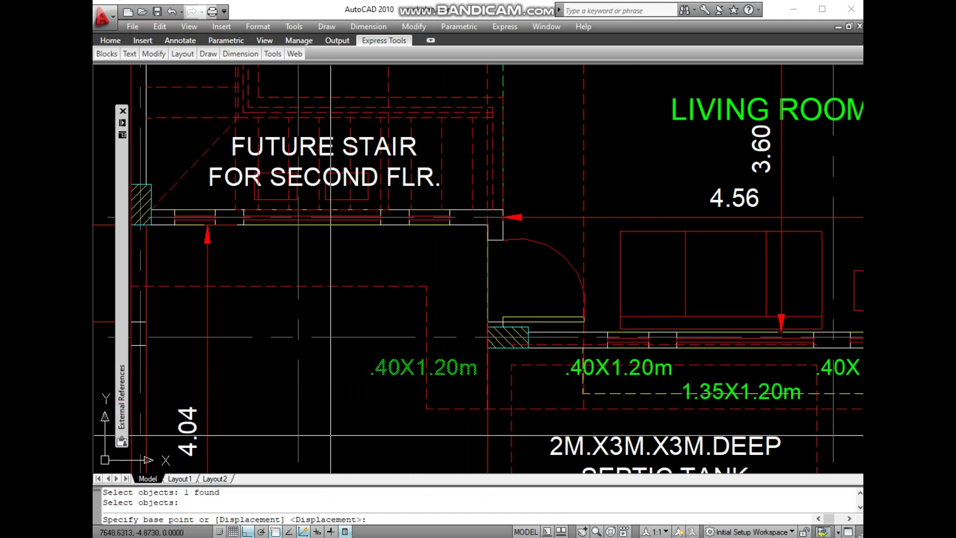
pyautogui.click(324, 439)
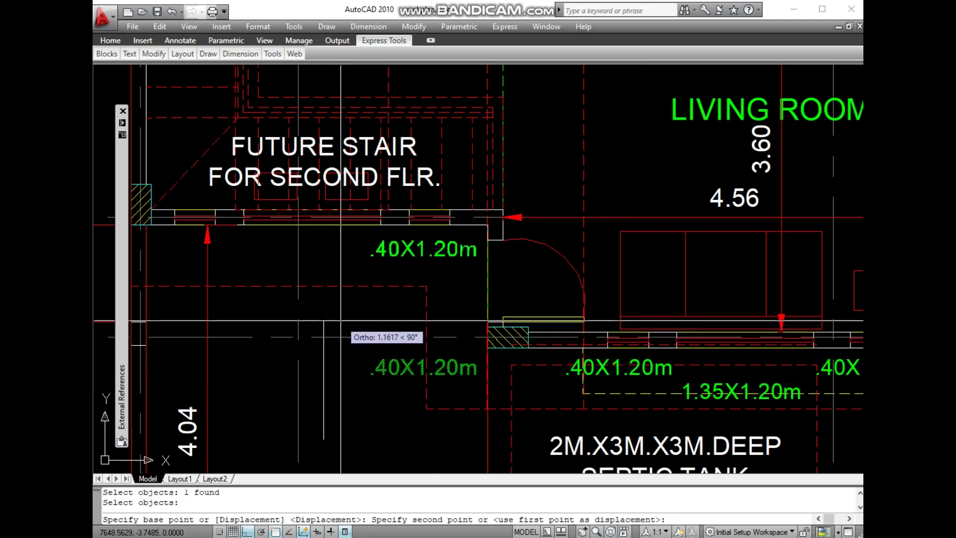
pyautogui.click(340, 320)
pyautogui.scroll(2, 420, 221)
pyautogui.scroll(2, 426, 222)
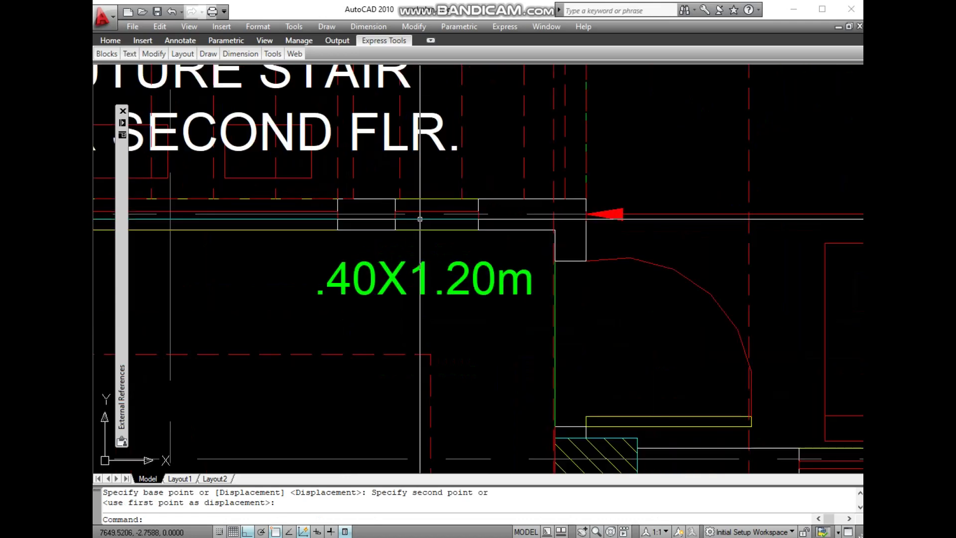
pyautogui.moveTo(405, 241); pyautogui.dragTo(381, 263, button='middle')
pyautogui.scroll(2, 370, 266)
pyautogui.write('DI')
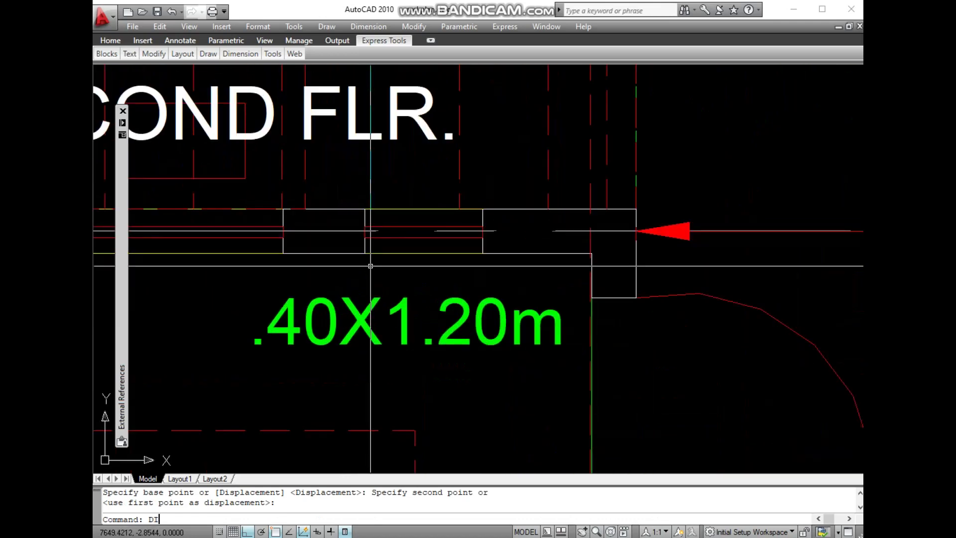
# Step: Measure the stair-wall window beside the label with DIST, reading 0.4000
pyautogui.press('Return')
pyautogui.click(367, 254)
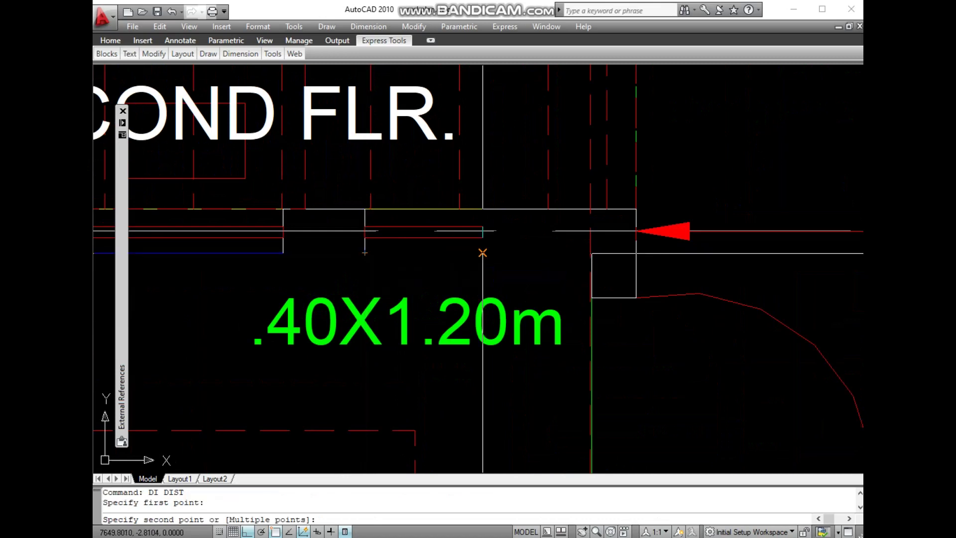
pyautogui.click(482, 253)
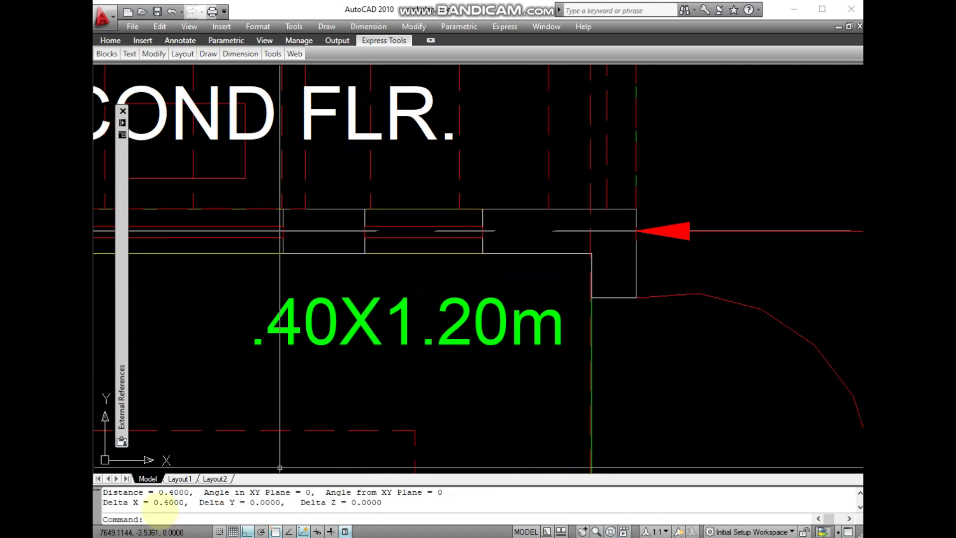
pyautogui.moveTo(153, 501); pyautogui.dragTo(177, 502)
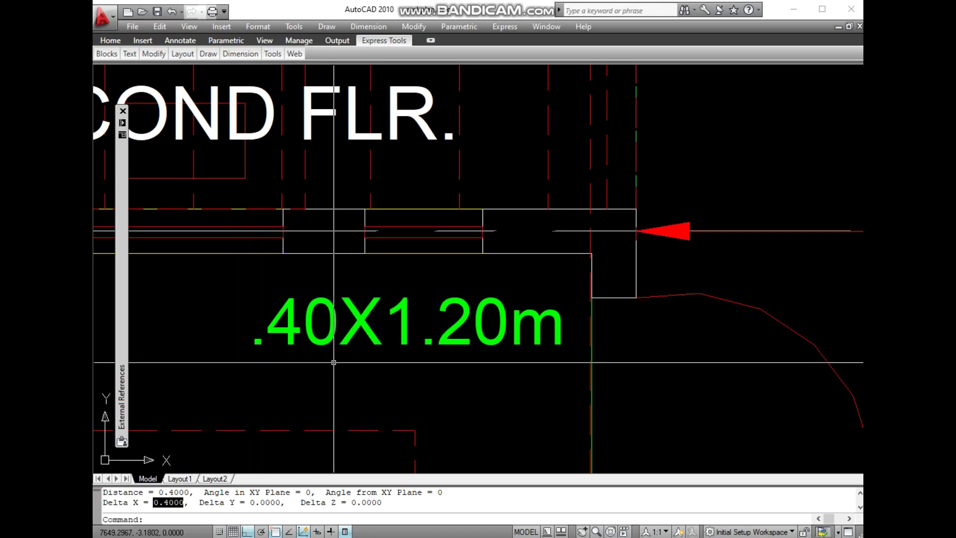
# Step: Measure the neighbouring window opening below the stair note, reading 1.3491
pyautogui.scroll(-3, 341, 362)
pyautogui.moveTo(266, 316); pyautogui.dragTo(633, 373, button='middle')
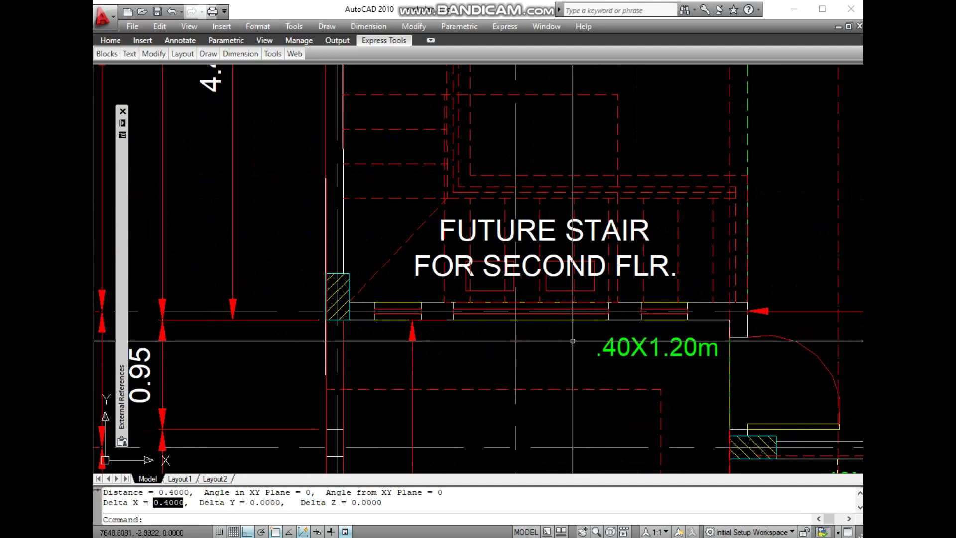
pyautogui.scroll(2, 572, 341)
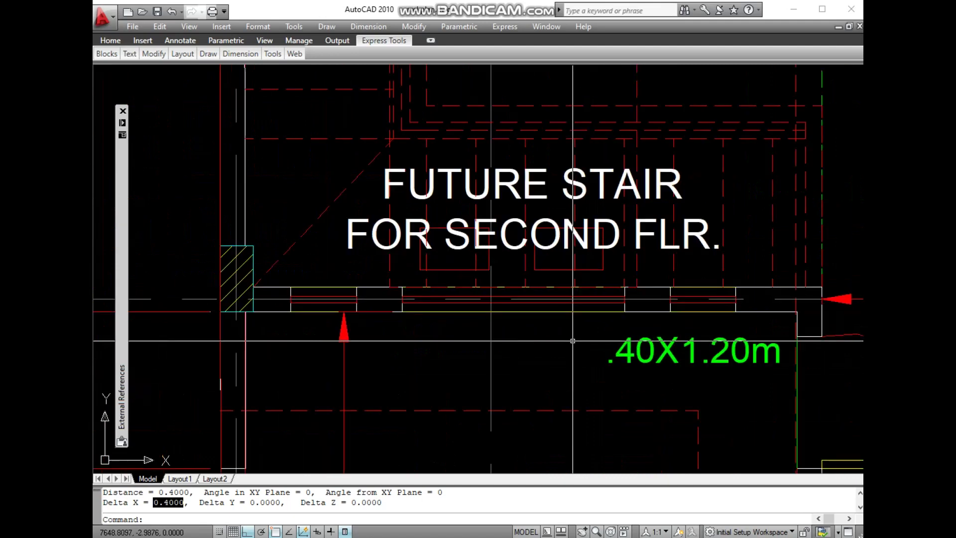
pyautogui.scroll(2, 572, 341)
pyautogui.moveTo(572, 341); pyautogui.dragTo(523, 348, button='middle')
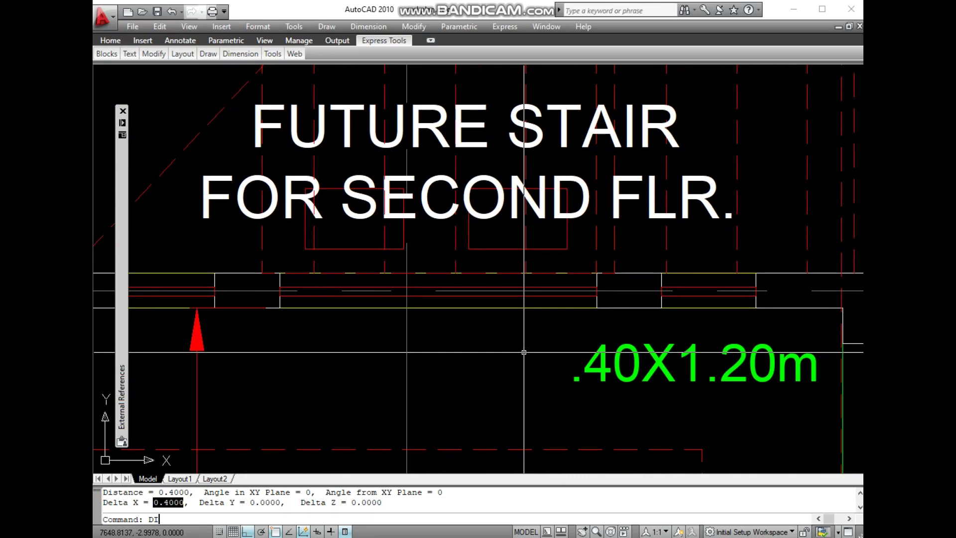
pyautogui.press('Return')
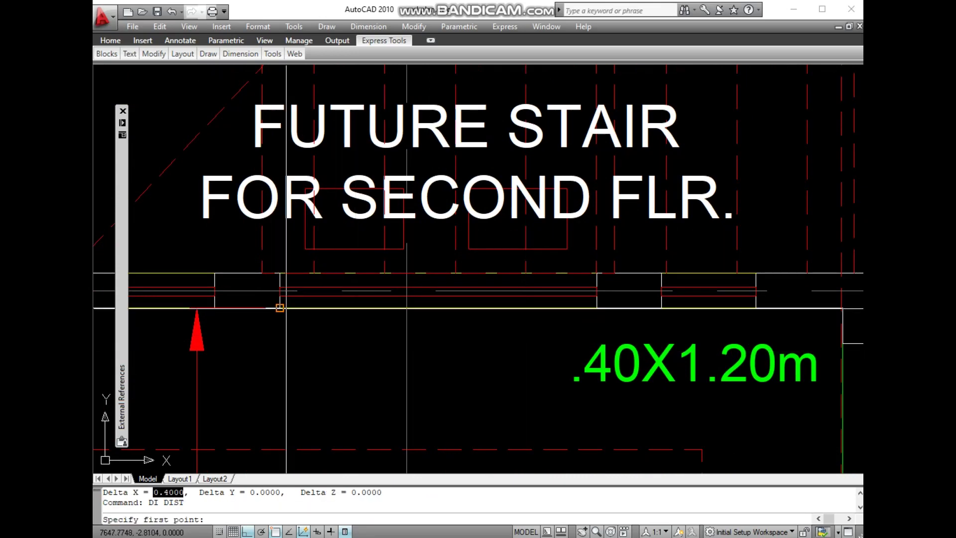
pyautogui.click(280, 308)
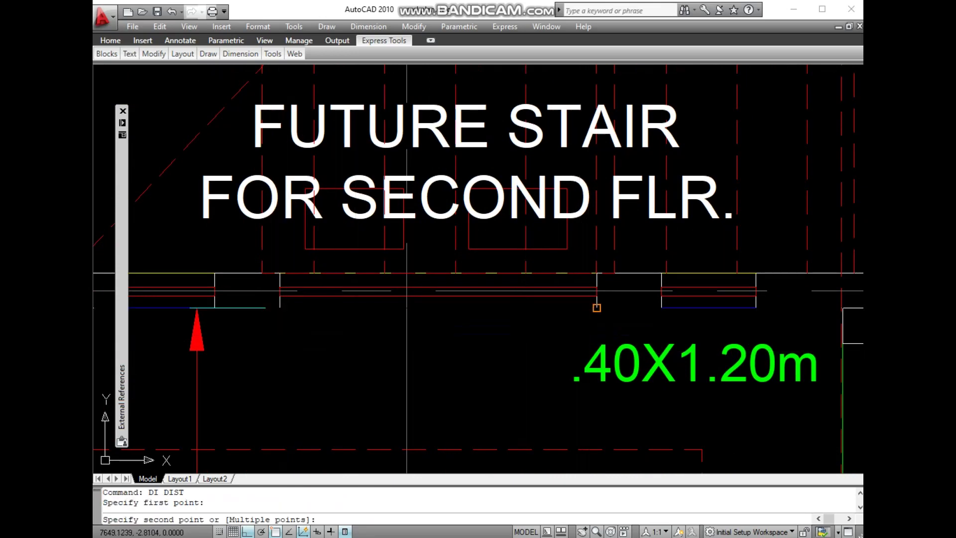
pyautogui.click(596, 308)
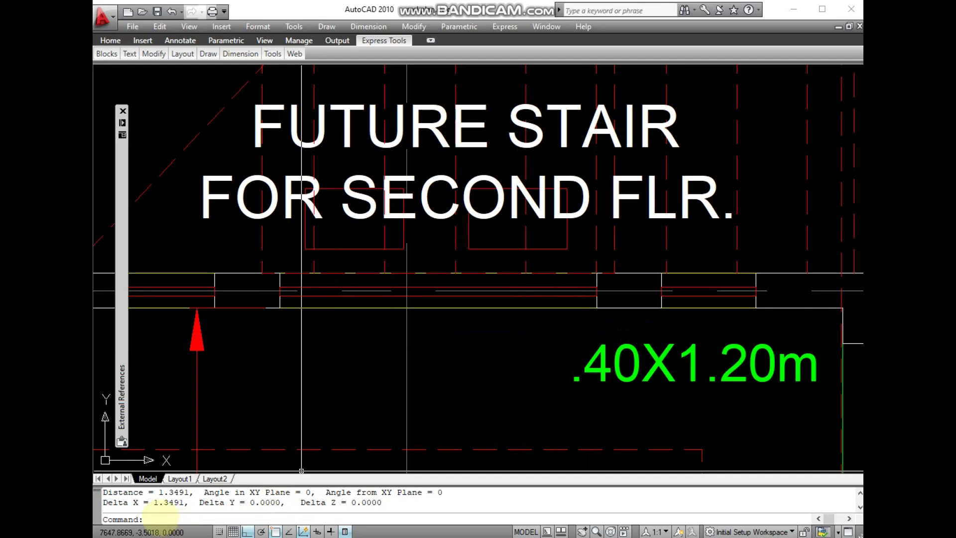
pyautogui.click(154, 503)
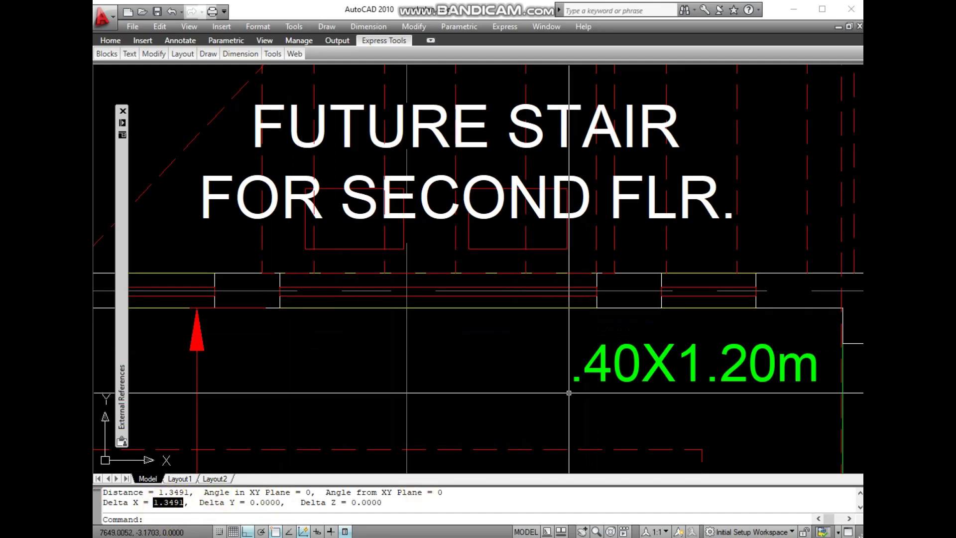
pyautogui.write('CO')
pyautogui.click(164, 519)
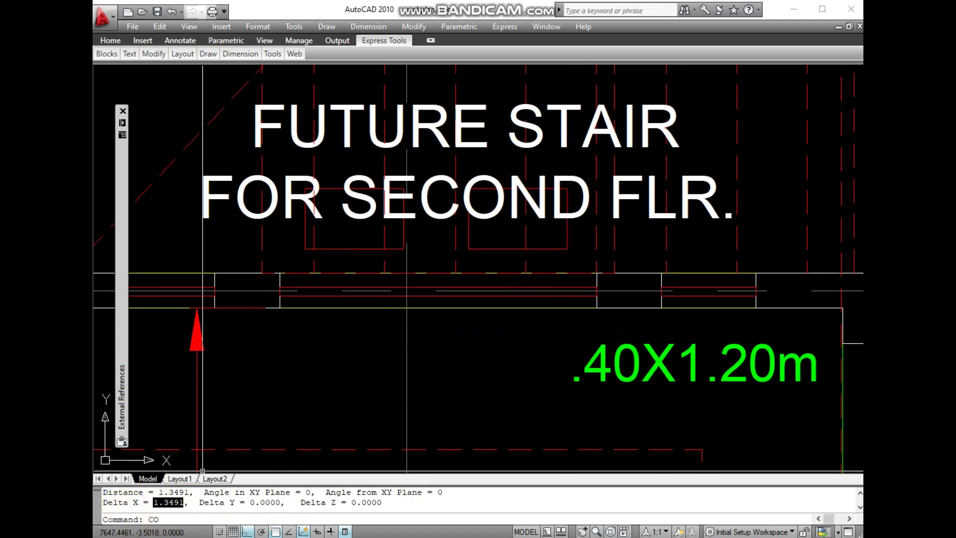
# Step: Copy the .40X1.20m label horizontally to the left with ortho on
pyautogui.press('Return')
pyautogui.click(672, 378)
pyautogui.press('Return')
pyautogui.click(727, 384)
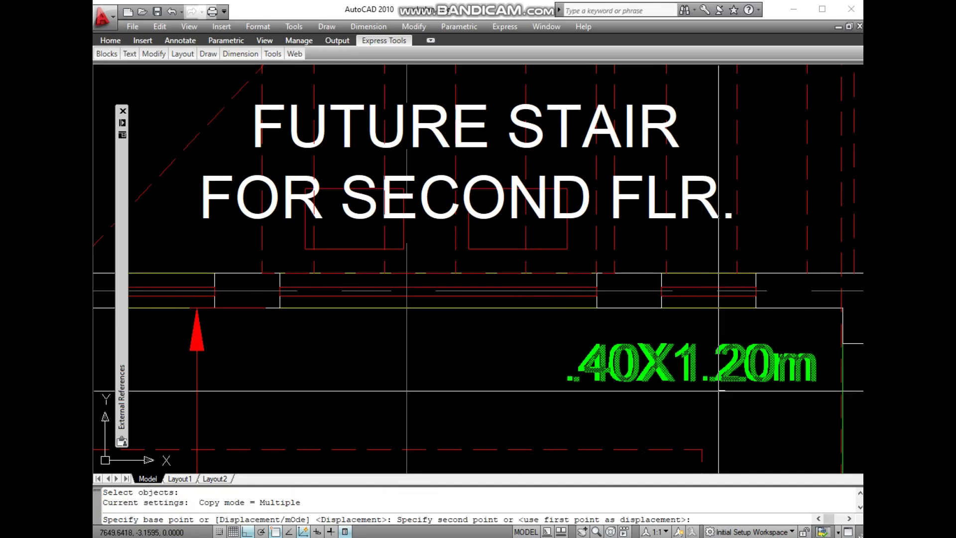
pyautogui.click(464, 387)
pyautogui.press('Return')
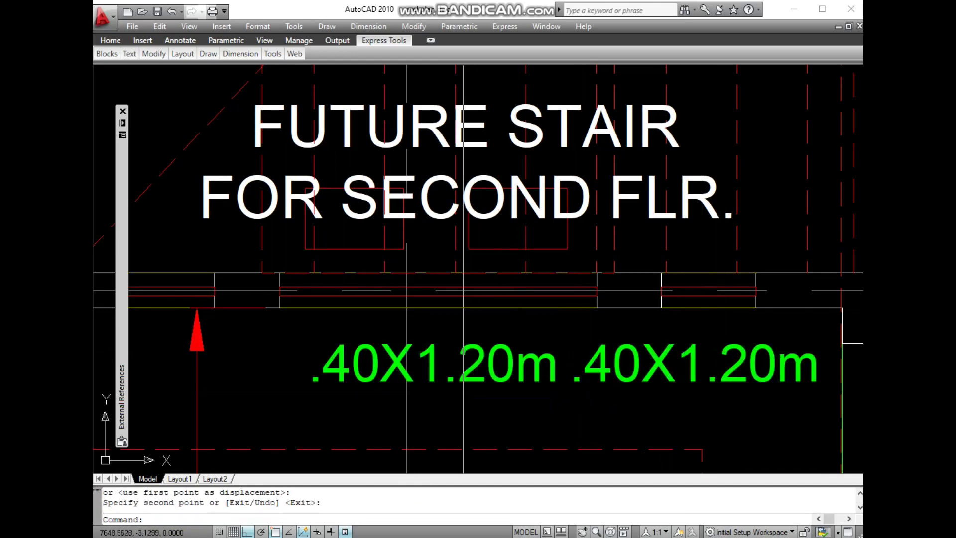
pyautogui.press('Return')
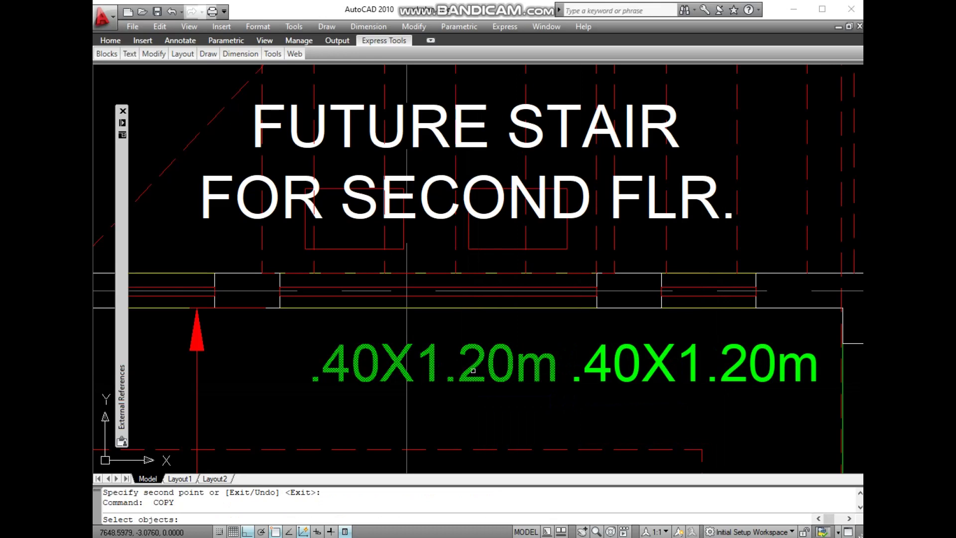
pyautogui.press('Escape')
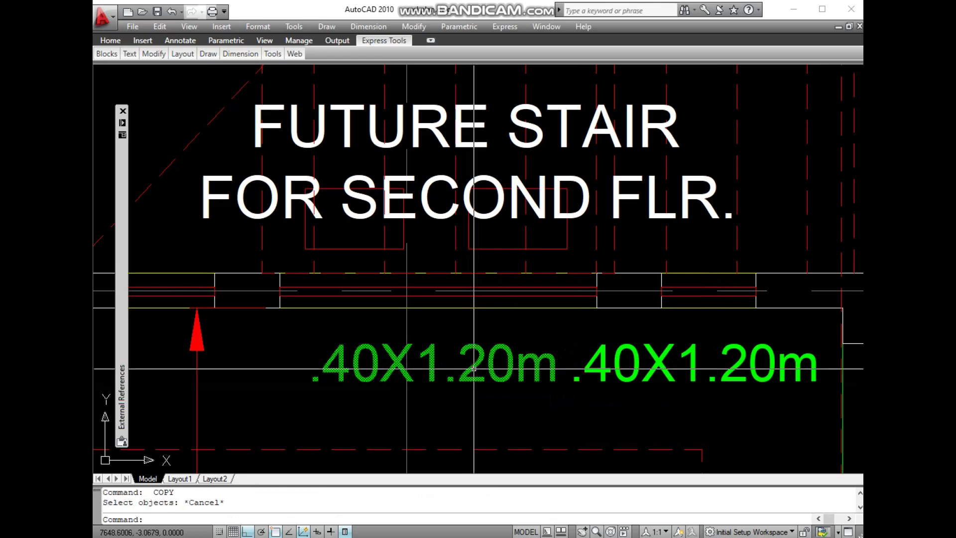
pyautogui.write('M')
# Step: Move the copied left label a little lower down
pyautogui.press('Return')
pyautogui.click(474, 368)
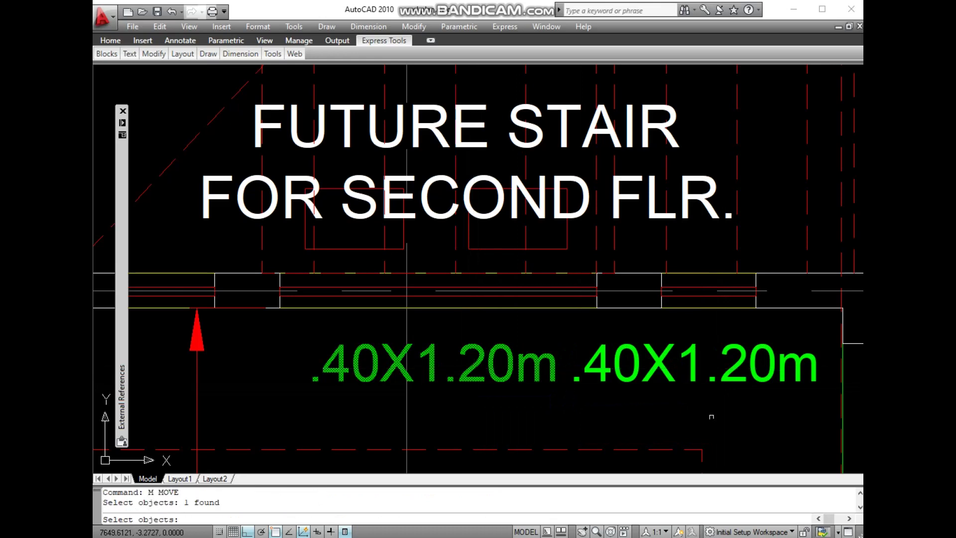
pyautogui.press('Return')
pyautogui.click(744, 414)
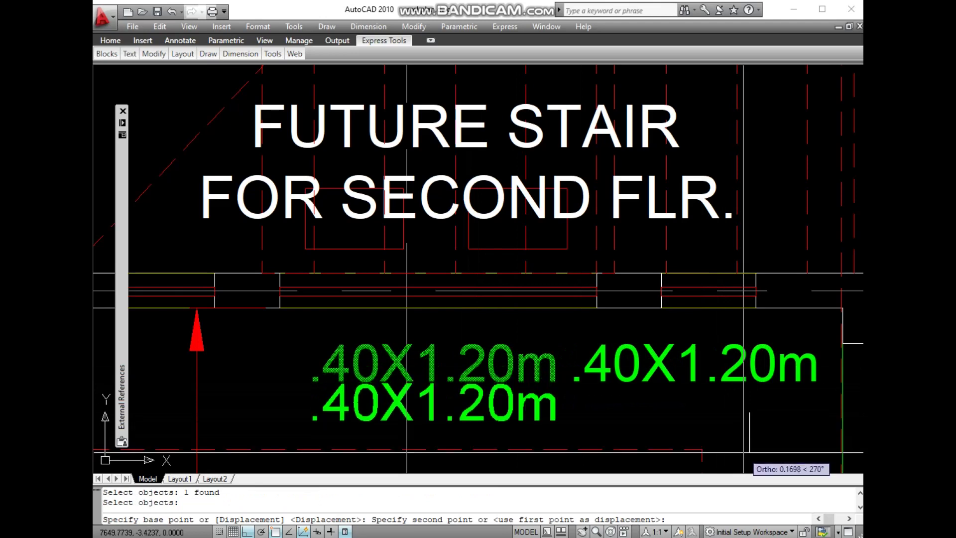
pyautogui.click(744, 452)
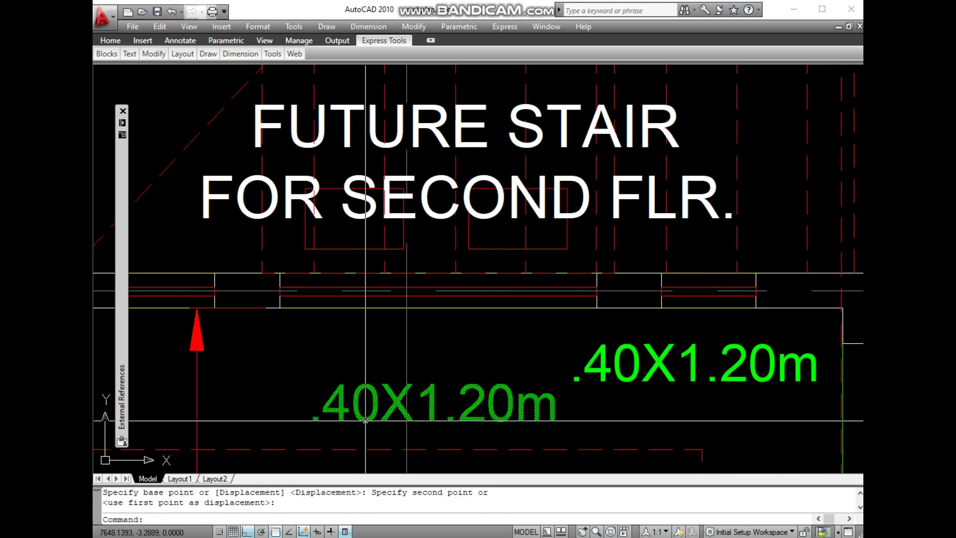
pyautogui.write('ED')
pyautogui.press('Return')
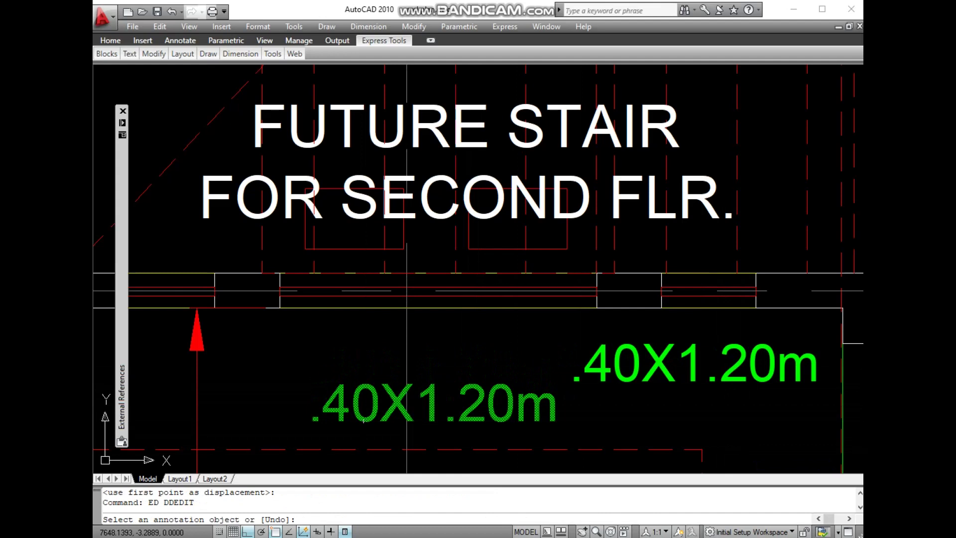
# Step: Edit the lower label under FUTURE STAIR, replacing 40 with 35 to read 1.35X1.20m
pyautogui.click(312, 414)
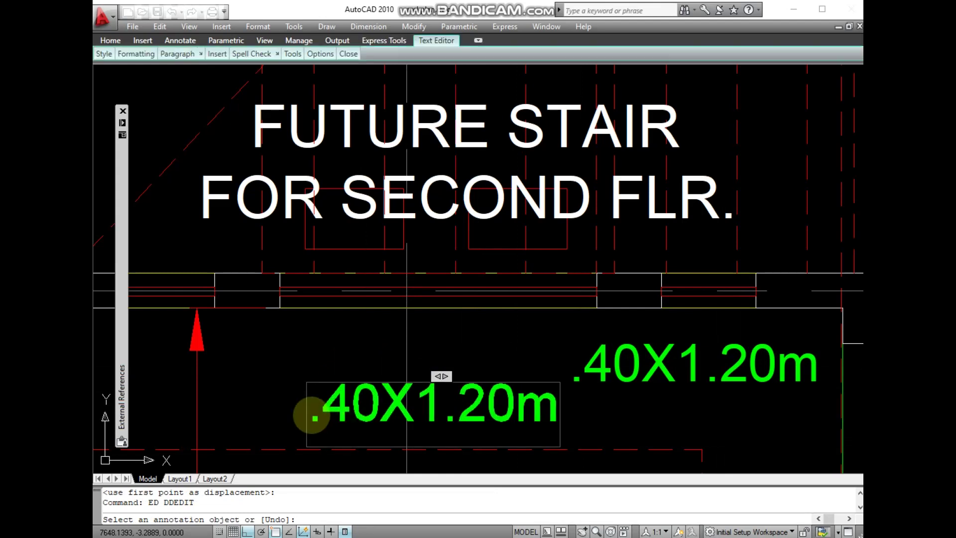
pyautogui.write('1')
pyautogui.moveTo(337, 404); pyautogui.dragTo(394, 403)
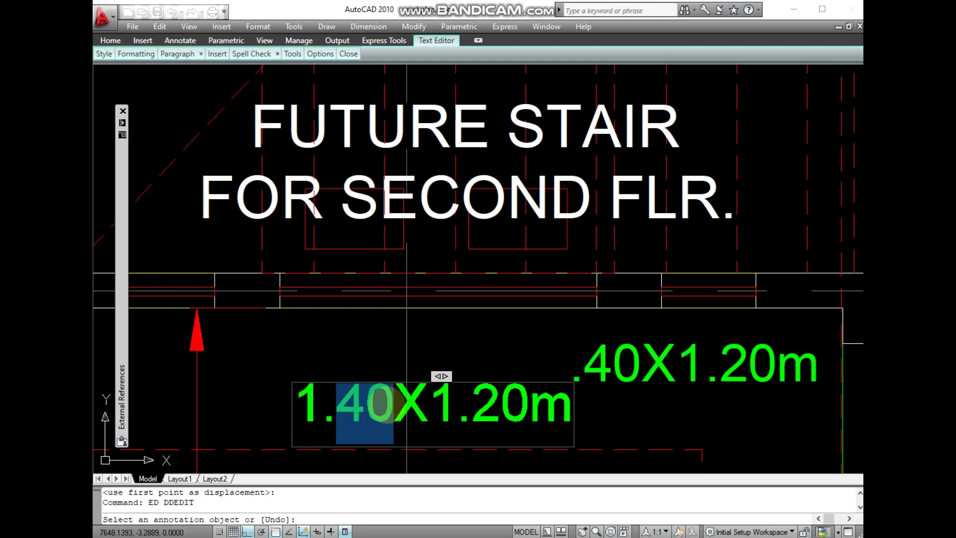
pyautogui.write('35')
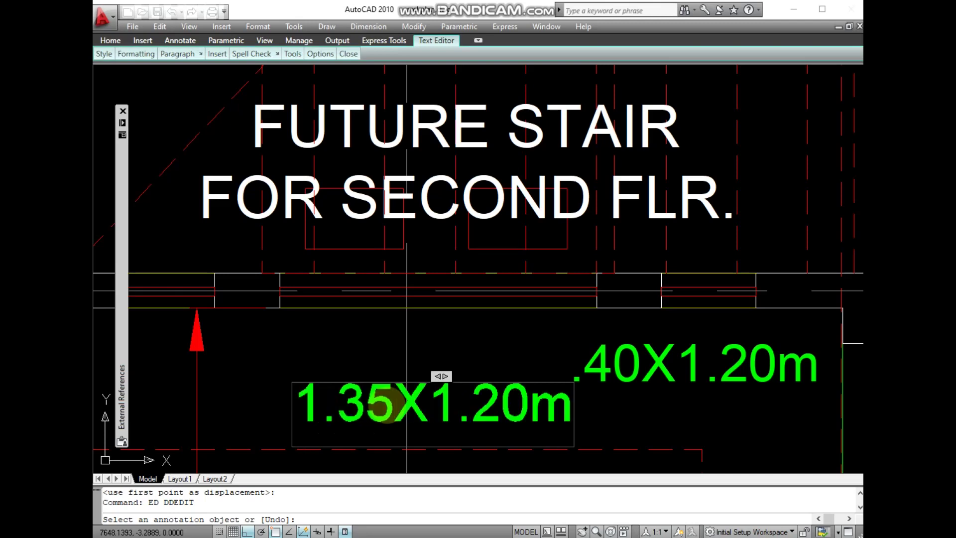
pyautogui.click(596, 419)
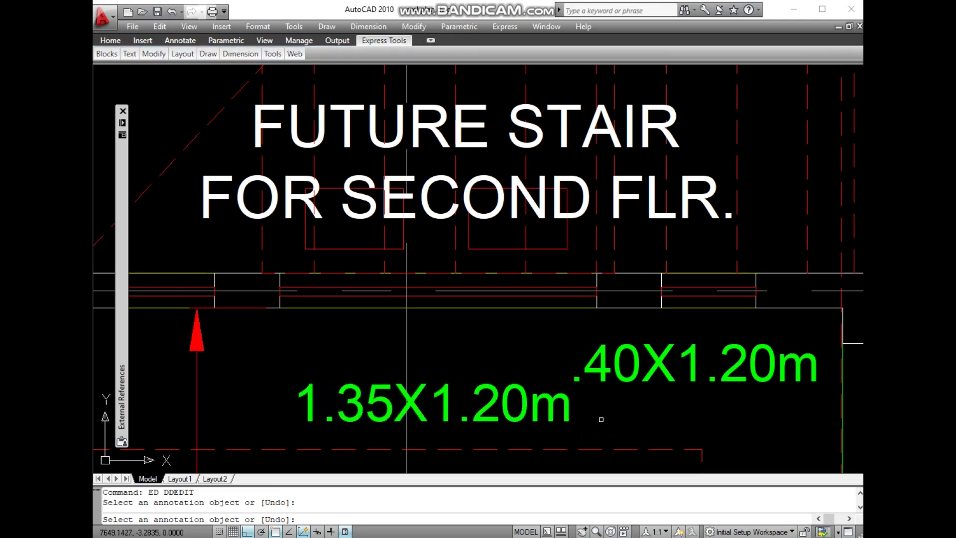
pyautogui.press('Return')
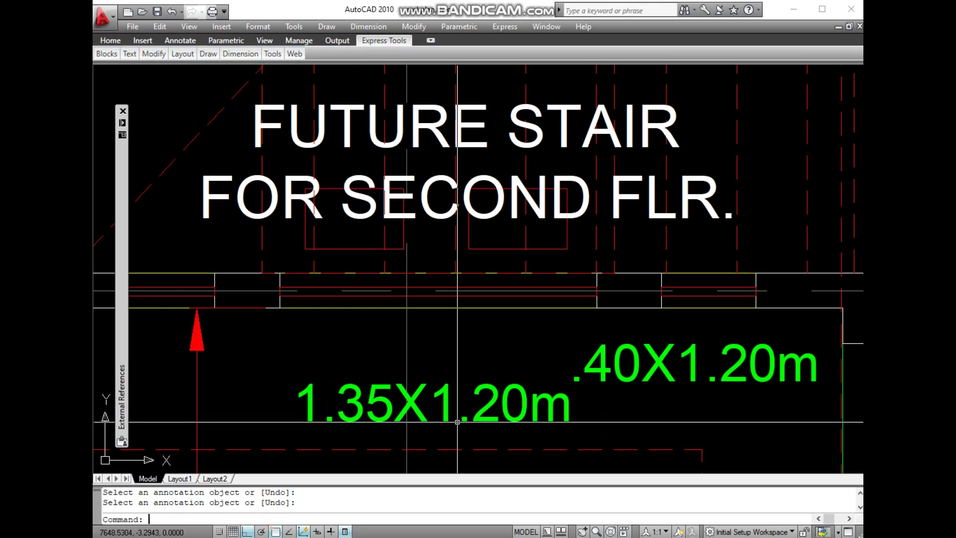
# Step: Measure the small window left of the labels with DIST, reading 0.4000
pyautogui.scroll(-2, 391, 416)
pyautogui.moveTo(390, 416); pyautogui.dragTo(490, 371, button='middle')
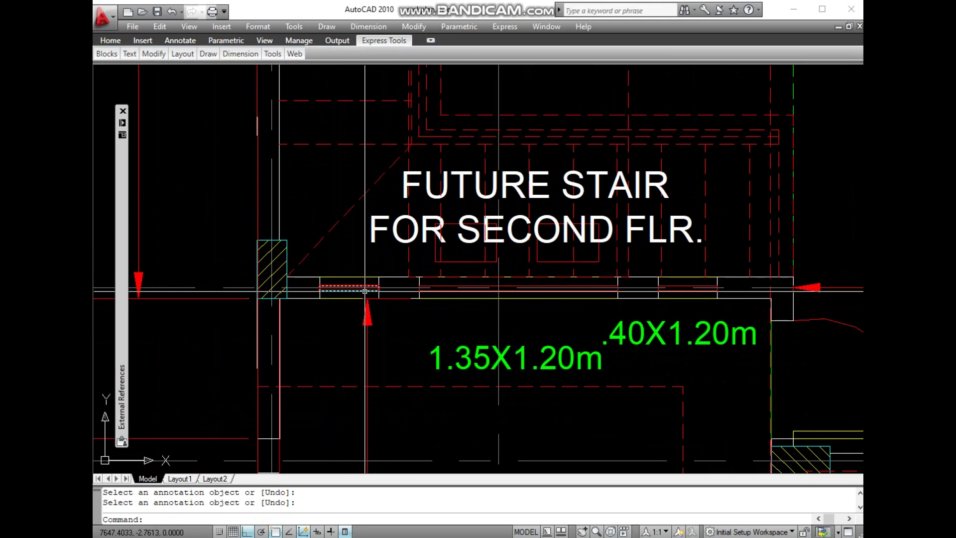
pyautogui.write('D')
pyautogui.press('Return')
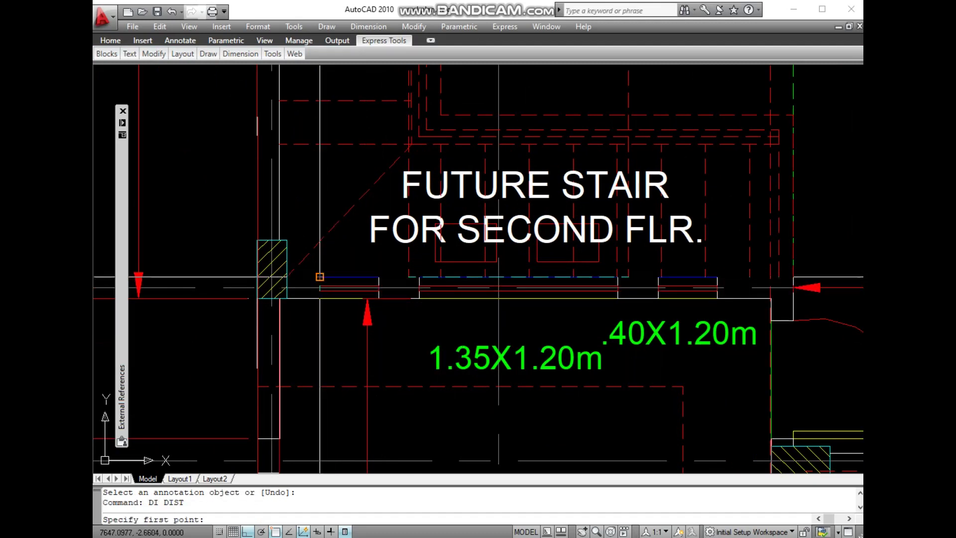
pyautogui.click(320, 276)
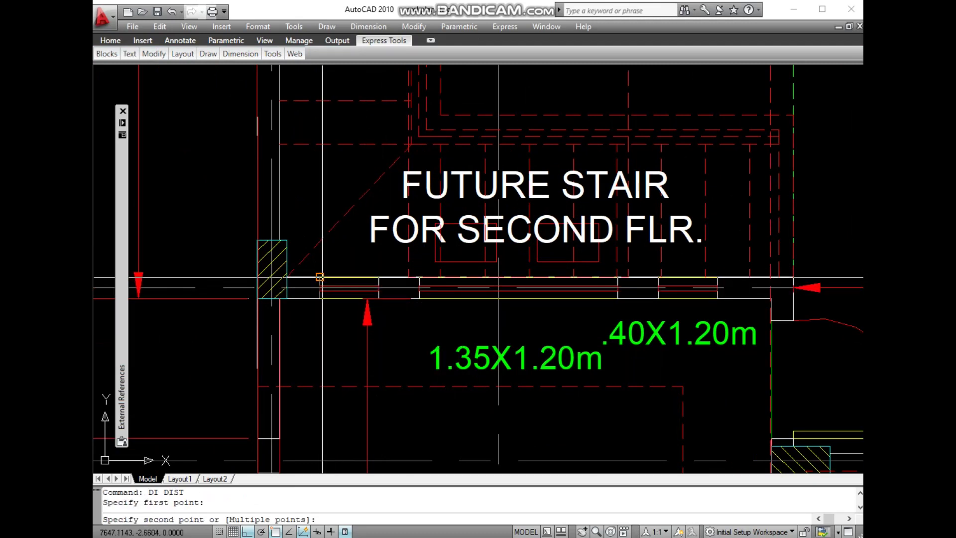
pyautogui.click(377, 277)
pyautogui.click(174, 518)
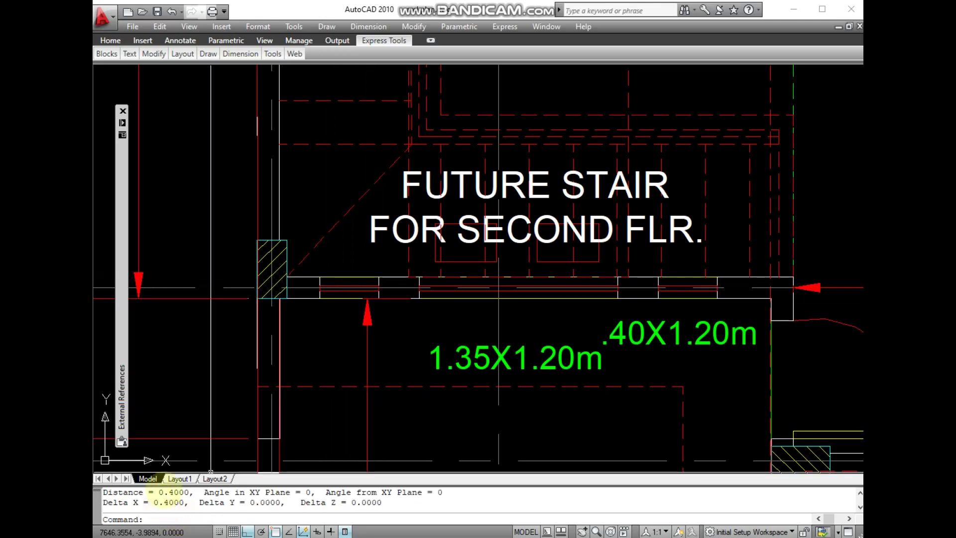
pyautogui.click(153, 501)
pyautogui.write('CO')
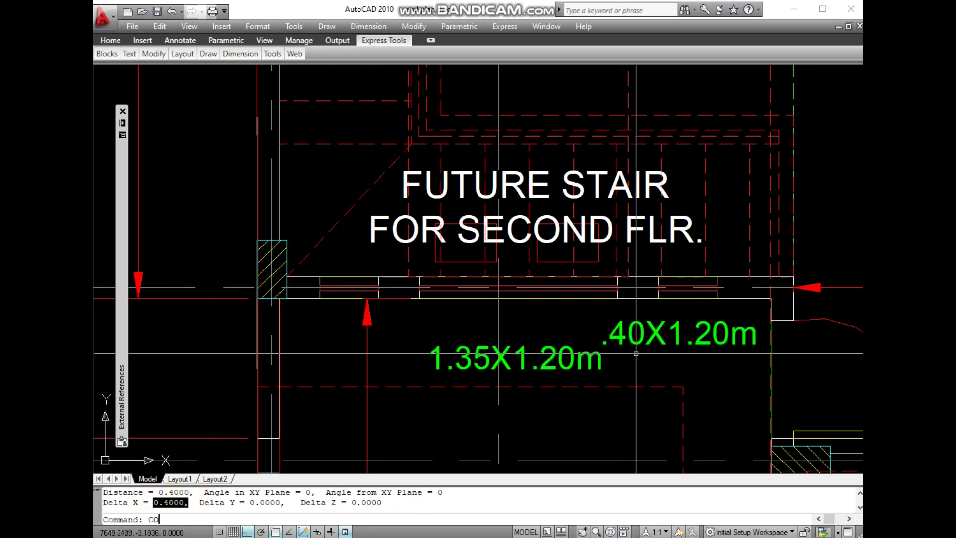
# Step: Copy the right .40X1.20m label over beside that left window
pyautogui.press('Return')
pyautogui.click(635, 351)
pyautogui.press('Return')
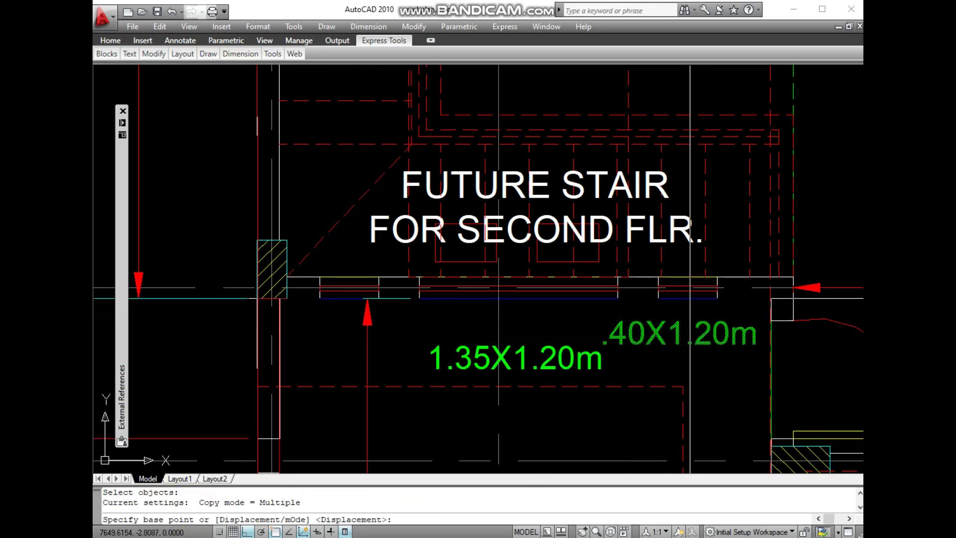
pyautogui.click(688, 282)
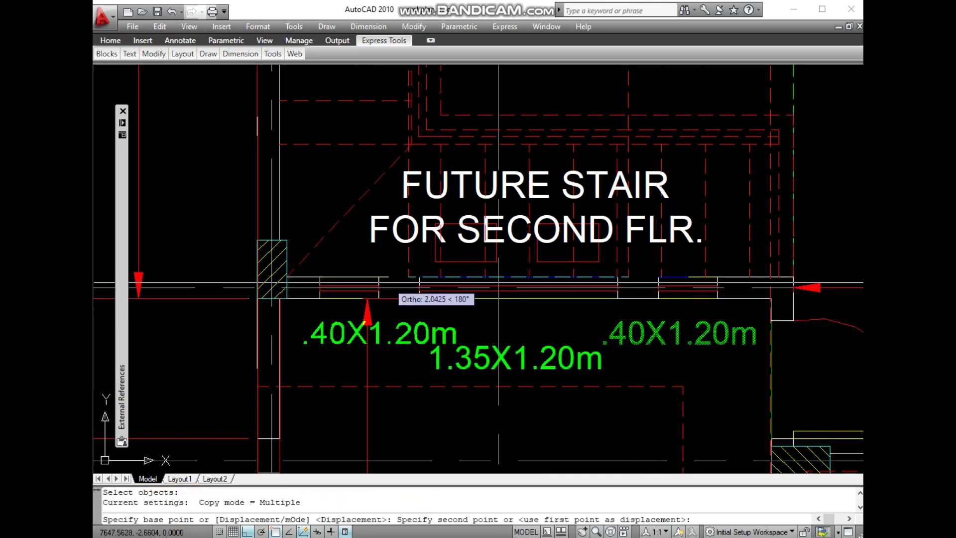
pyautogui.click(350, 282)
pyautogui.press('Return')
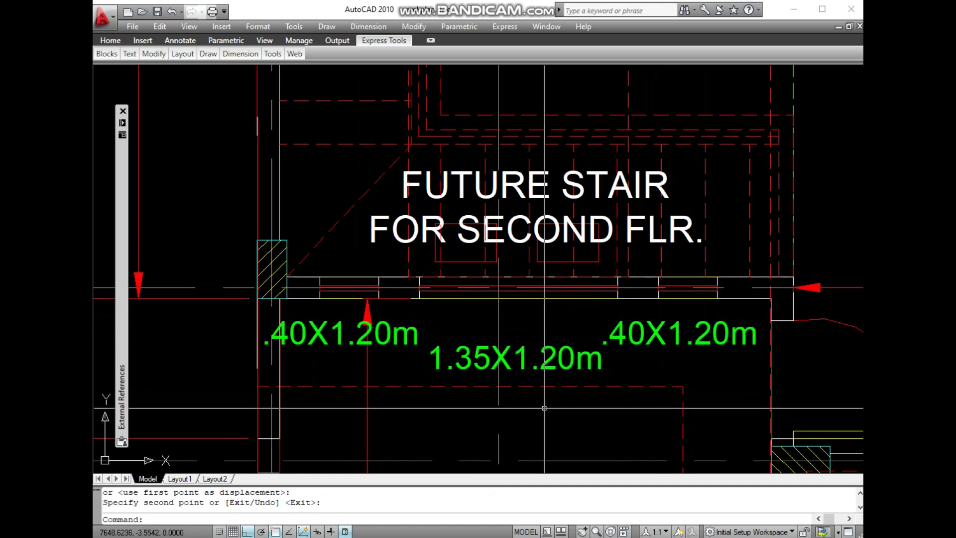
pyautogui.scroll(-5, 544, 408)
# Step: Zoom out and pan to show the entire GROUND FLOOR PLAN sheet and title block
pyautogui.scroll(-1, 544, 407)
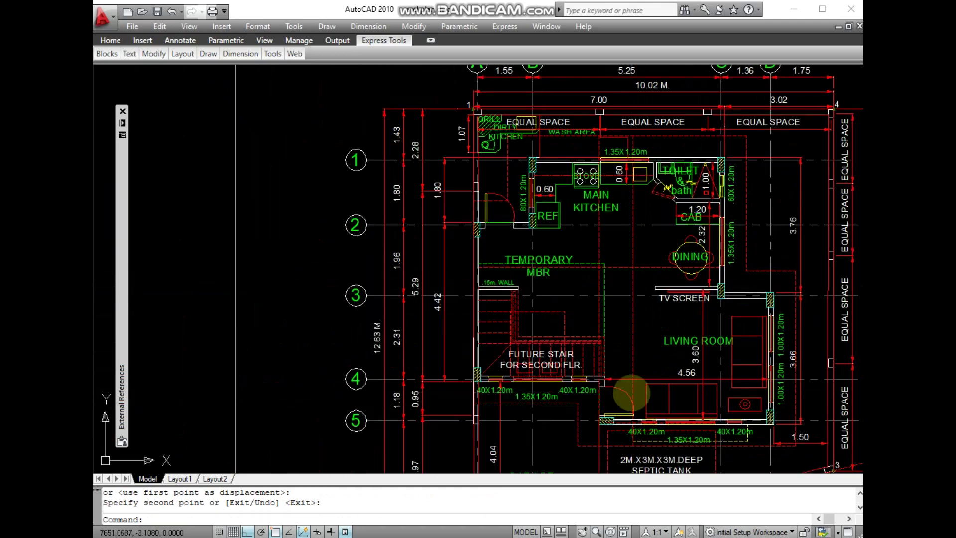
pyautogui.moveTo(629, 390); pyautogui.dragTo(475, 376, button='middle')
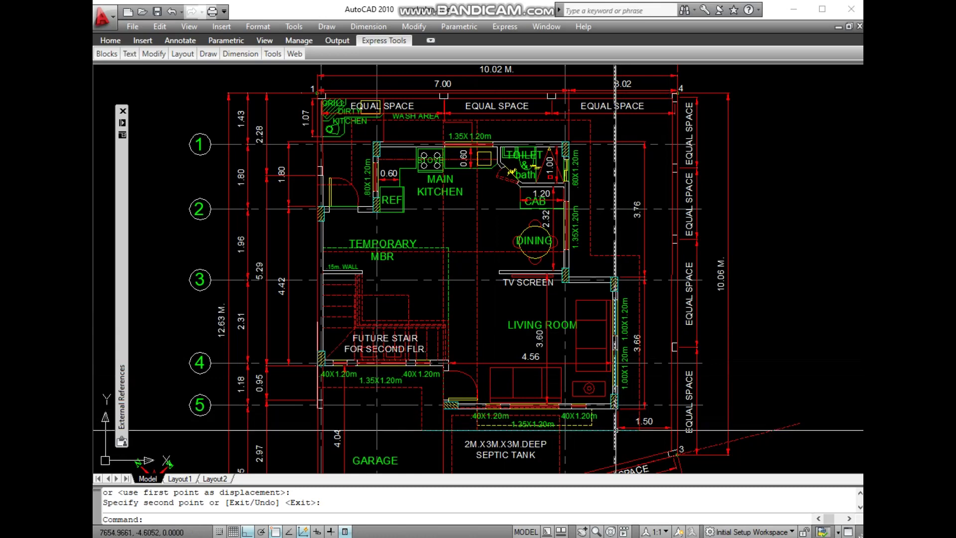
pyautogui.scroll(-3, 658, 393)
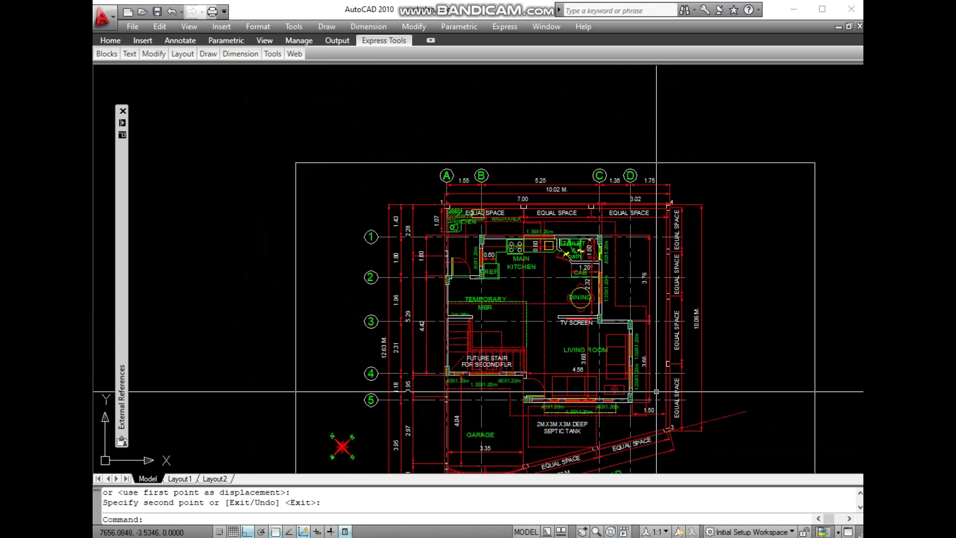
pyautogui.scroll(1, 572, 335)
pyautogui.scroll(1, 567, 327)
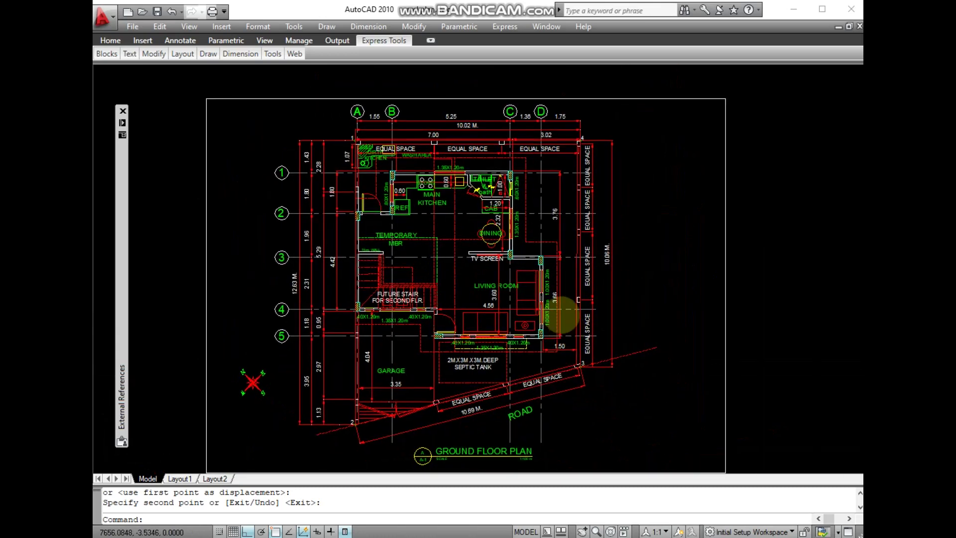
pyautogui.moveTo(566, 327); pyautogui.dragTo(553, 298, button='middle')
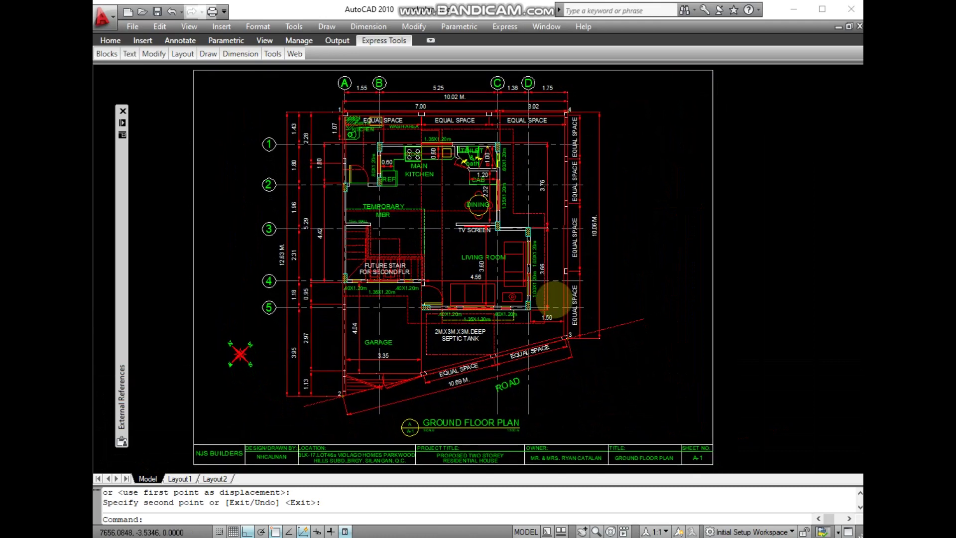